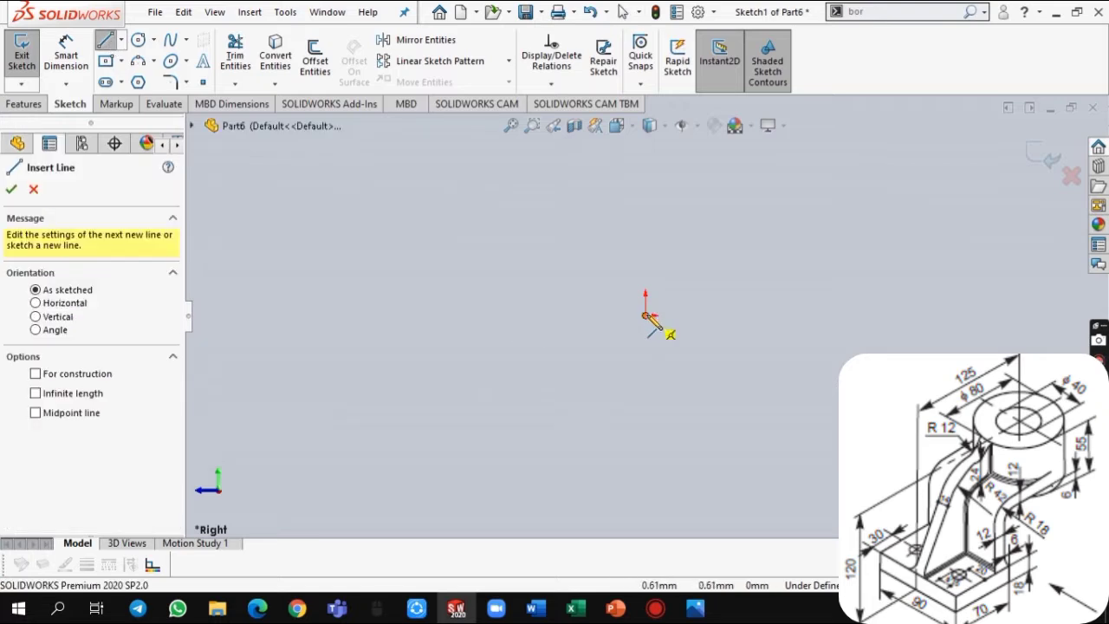
# From the origin, sketch a base outline about 87 mm long and 20 mm high, continuing into a vertical web line about 61 mm tall.
pyautogui.click(645, 316)
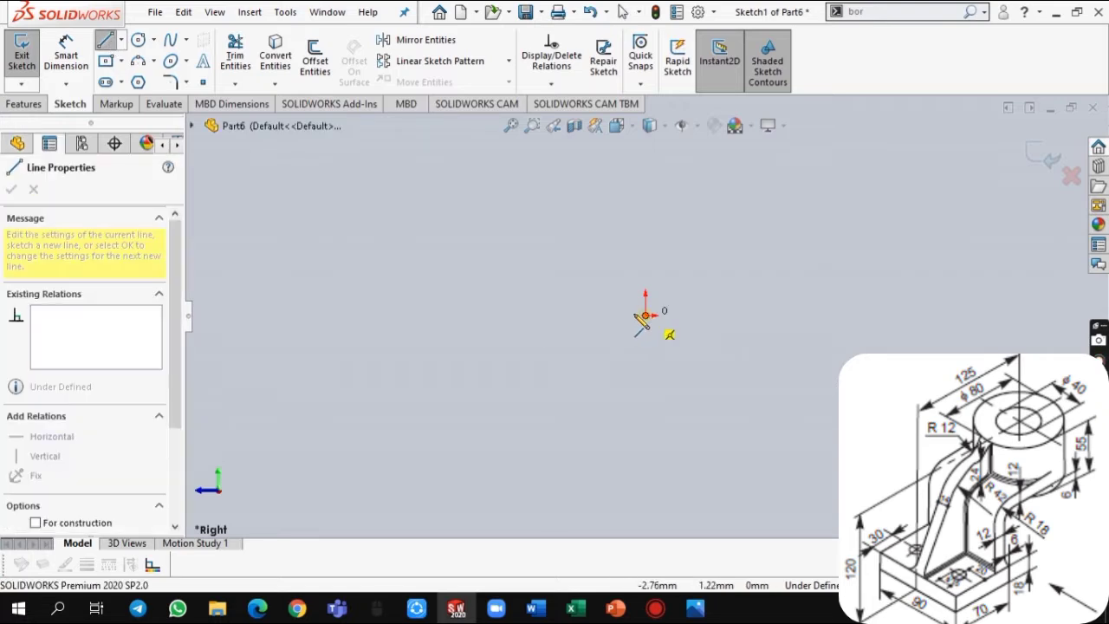
pyautogui.click(415, 318)
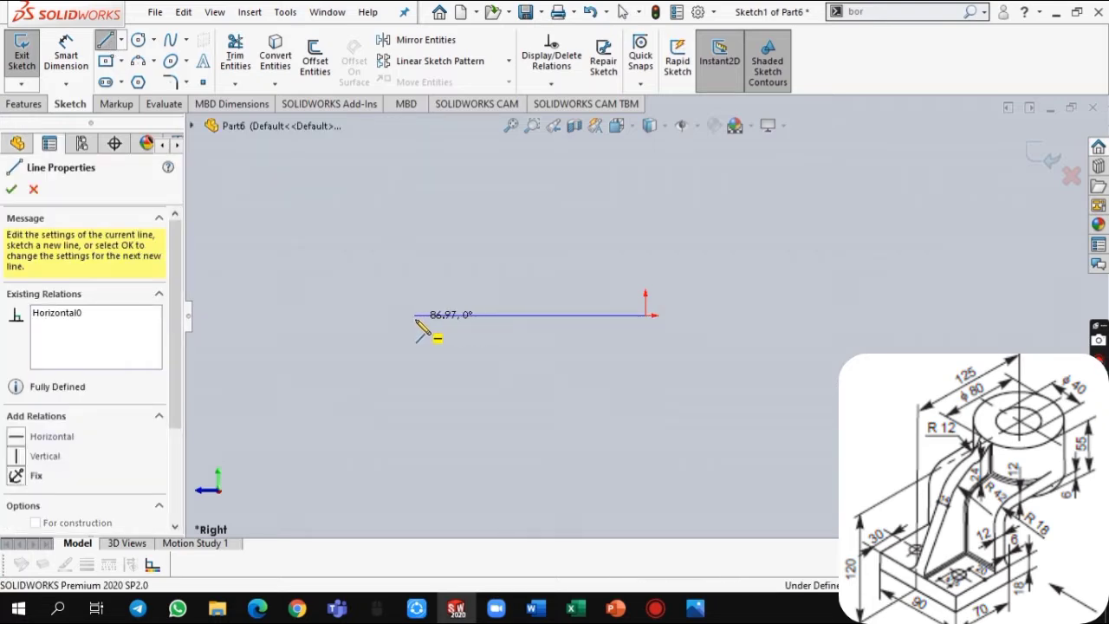
pyautogui.click(414, 260)
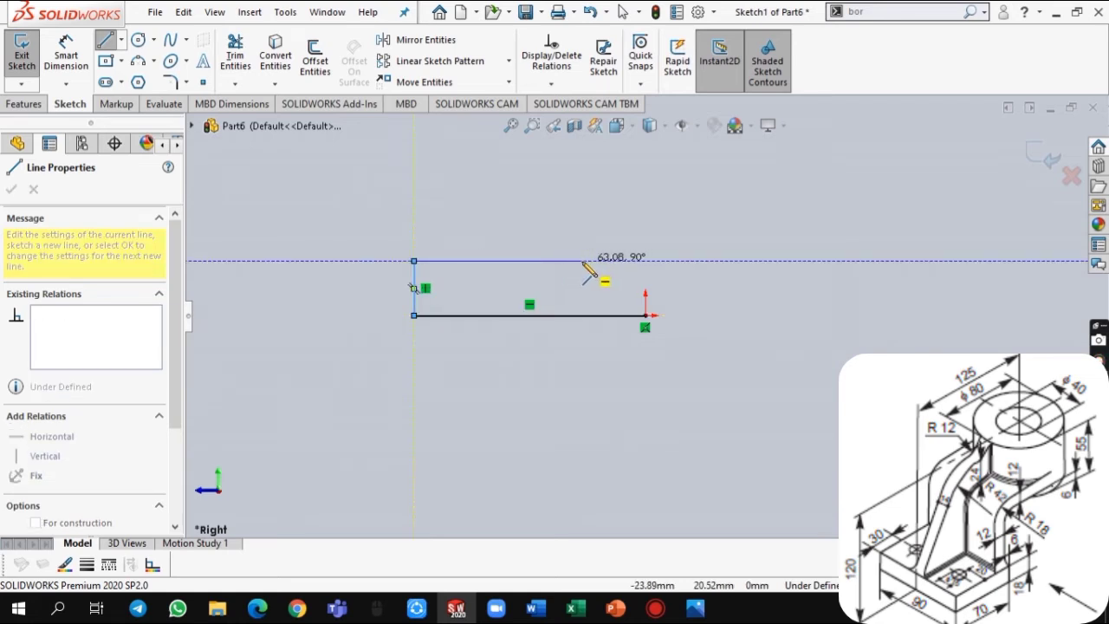
pyautogui.click(582, 261)
pyautogui.scroll(2, 595, 183)
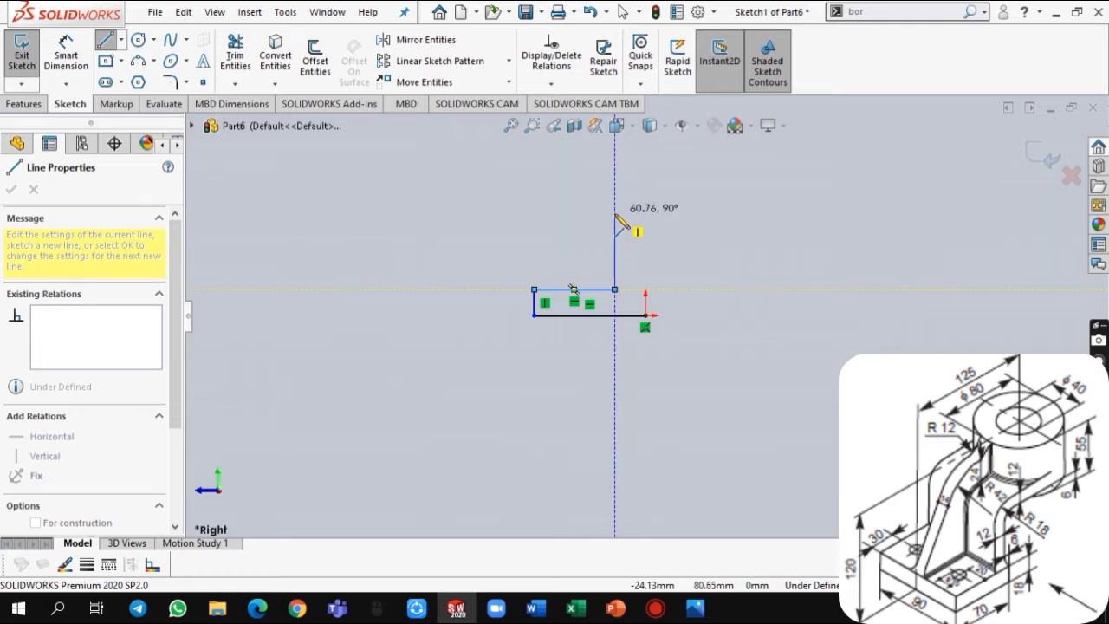
pyautogui.click(614, 213)
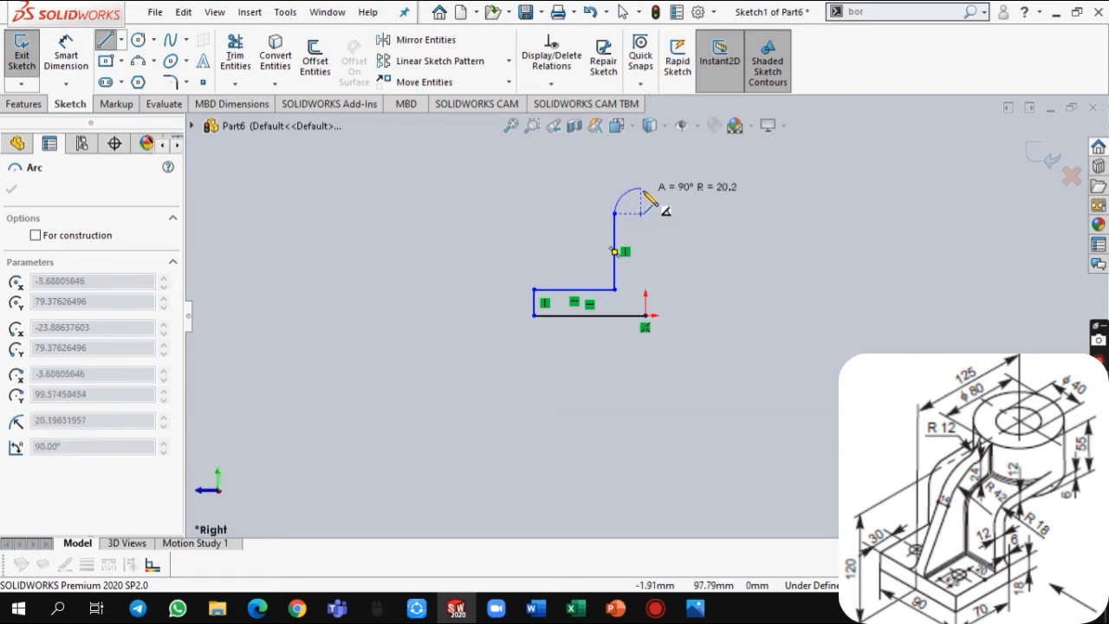
# Continue the profile with a tangent outer arc of about 18.6 mm radius, a horizontal arm line, a short vertical end, and the arm's lower line.
pyautogui.click(638, 190)
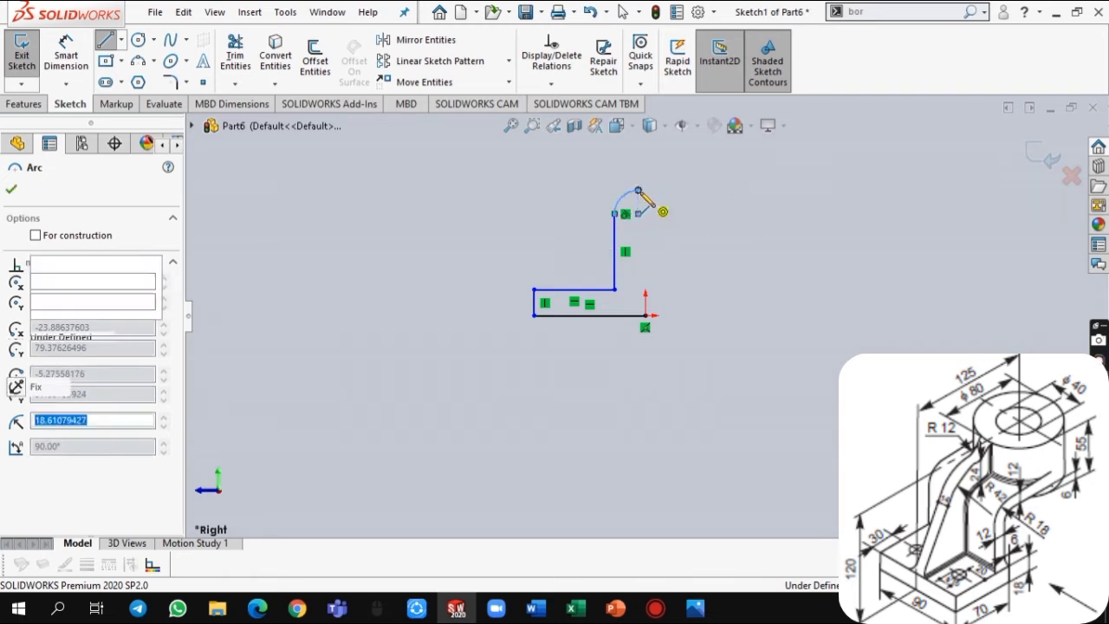
pyautogui.click(708, 190)
pyautogui.click(708, 206)
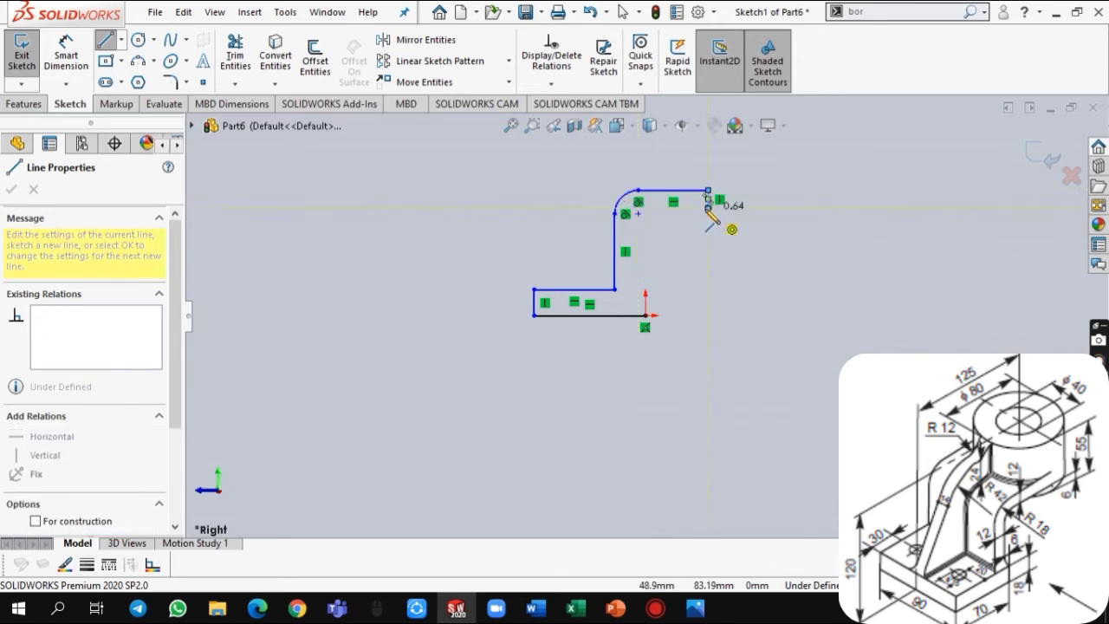
pyautogui.scroll(-5, 645, 218)
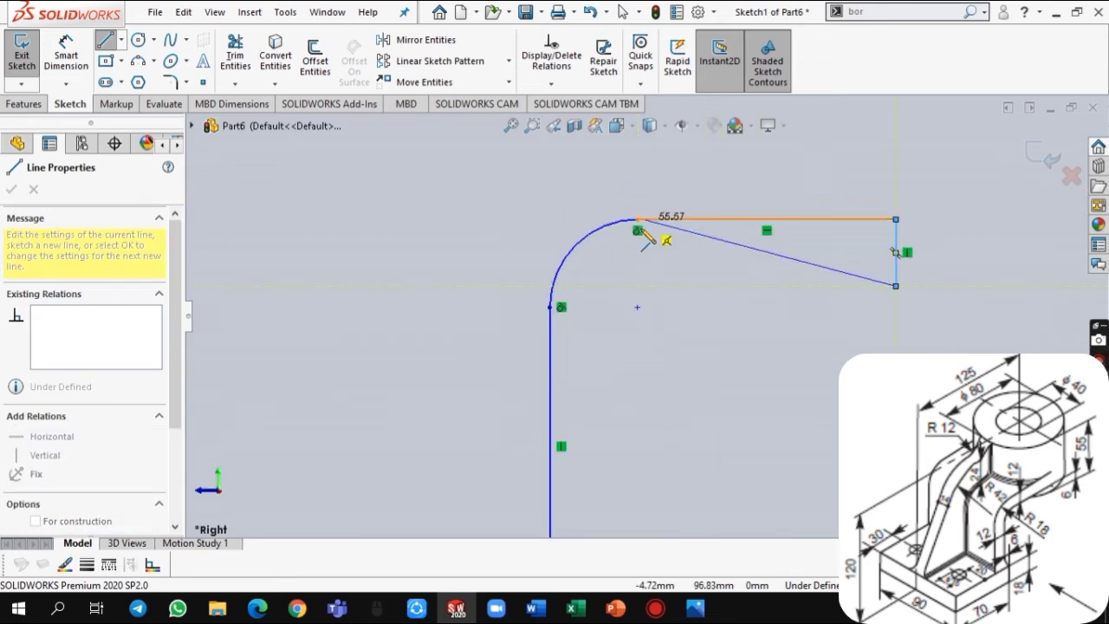
pyautogui.click(637, 286)
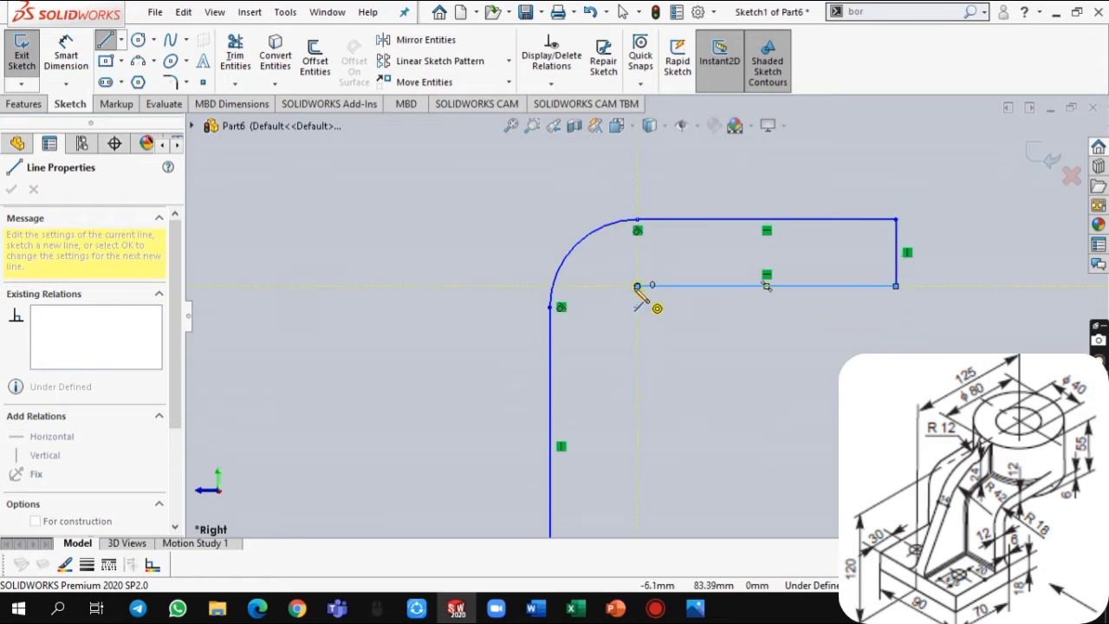
# Close the profile at the origin with an inner bend arc about 4.5 mm in radius, a vertical web line, a 9.7 mm arc and an edge.
pyautogui.doubleClick(638, 287)
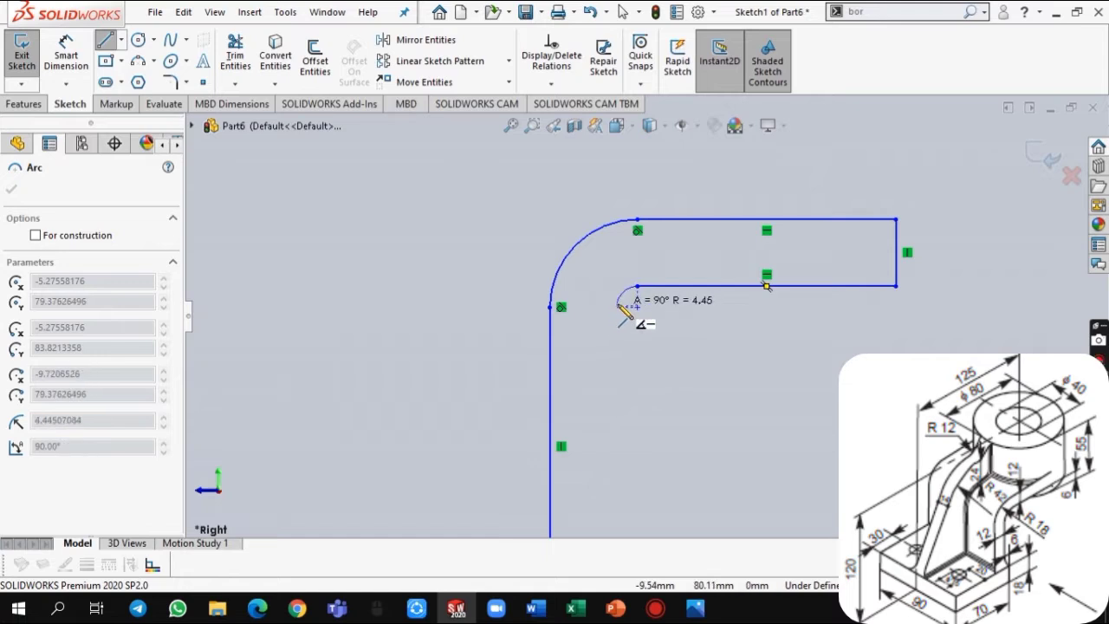
pyautogui.click(621, 309)
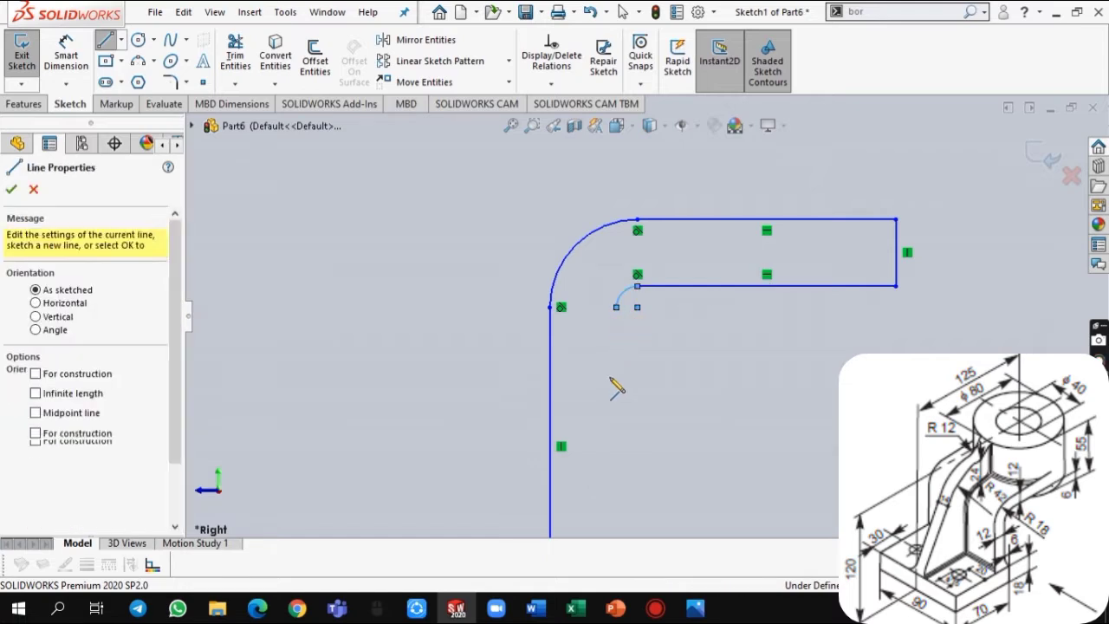
pyautogui.scroll(4, 619, 440)
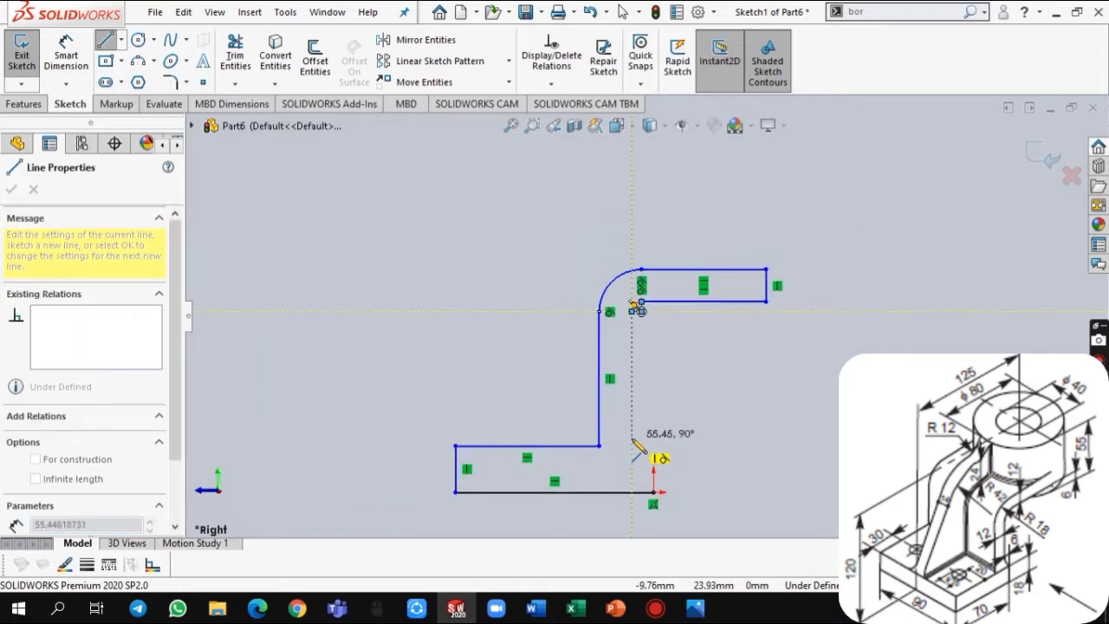
pyautogui.click(631, 431)
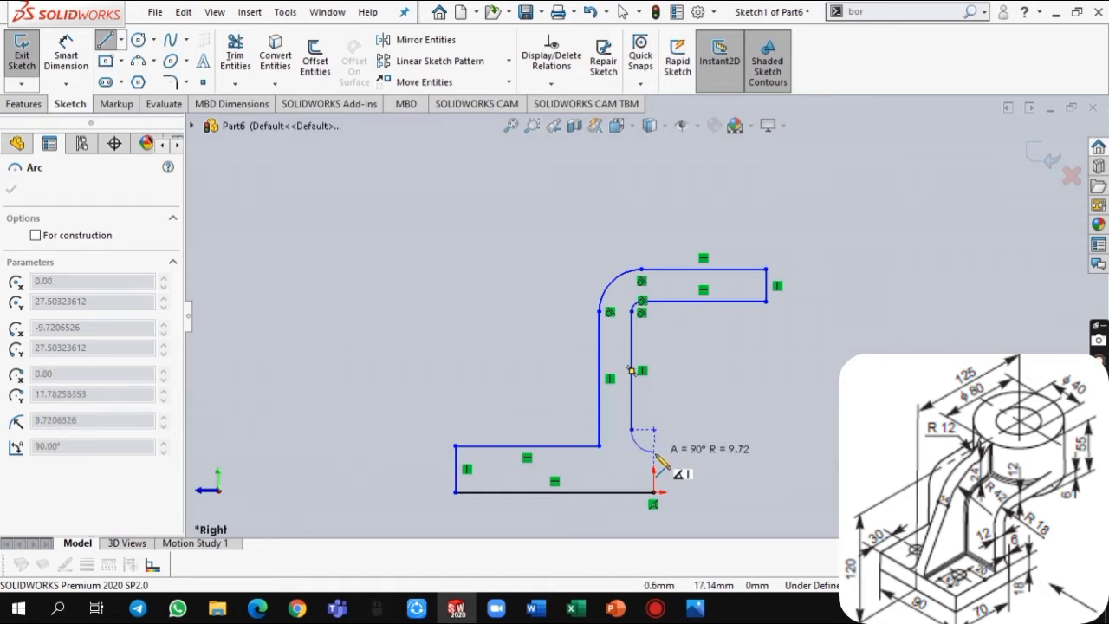
pyautogui.click(654, 451)
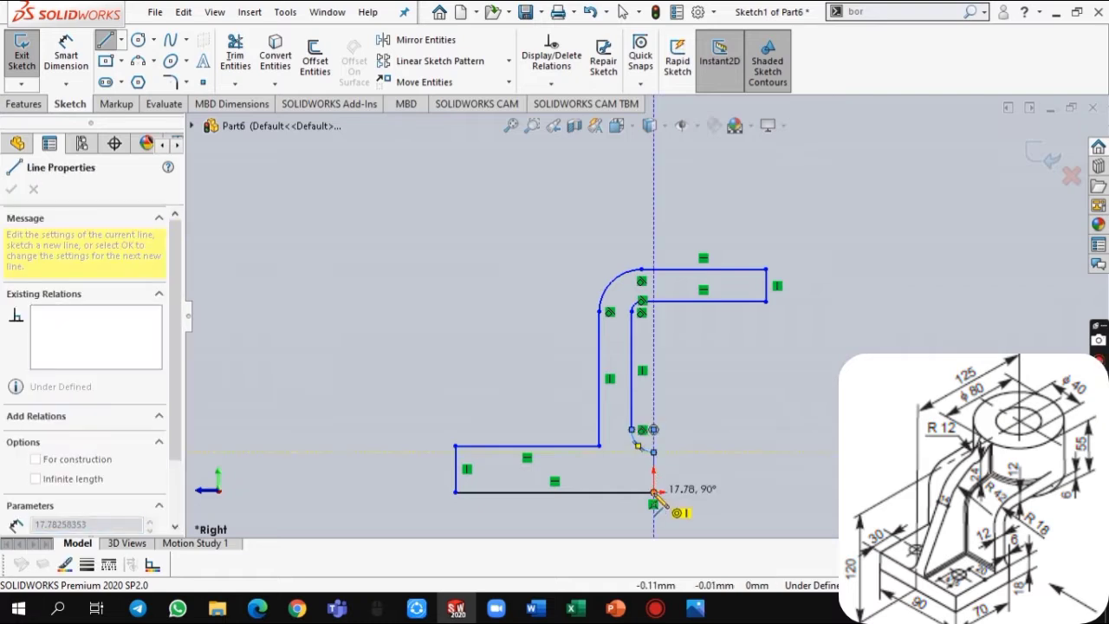
pyautogui.click(654, 492)
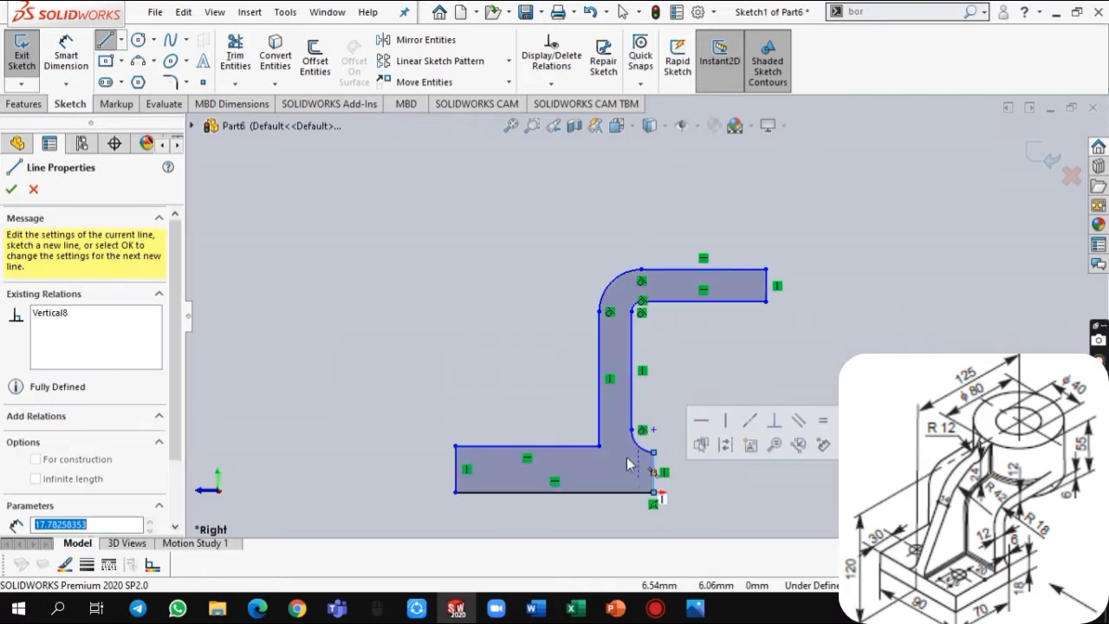
# Dimension the base's bottom edge at 70 mm and its outer vertical edge at 18 mm.
pyautogui.click(64, 57)
pyautogui.click(556, 511)
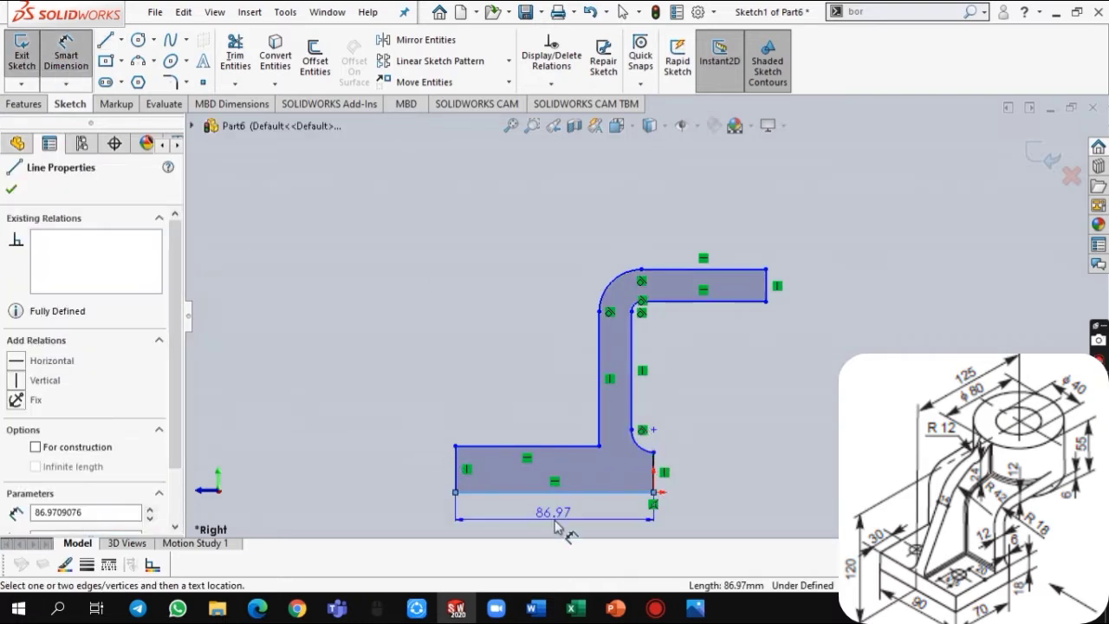
pyautogui.click(565, 520)
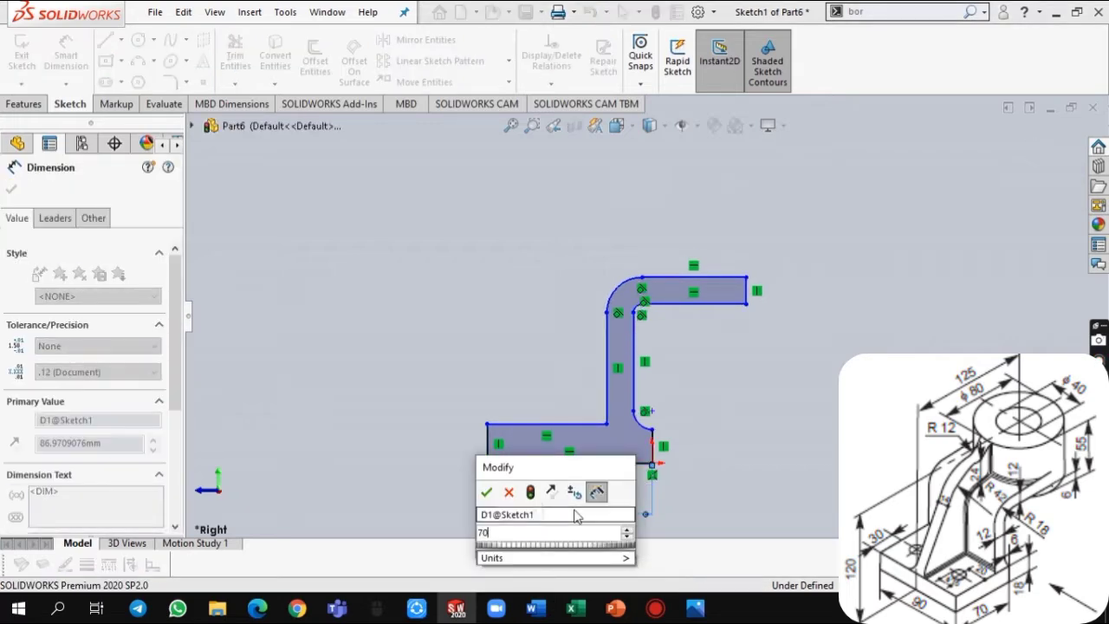
pyautogui.write('70')
pyautogui.press('Return')
pyautogui.click(488, 449)
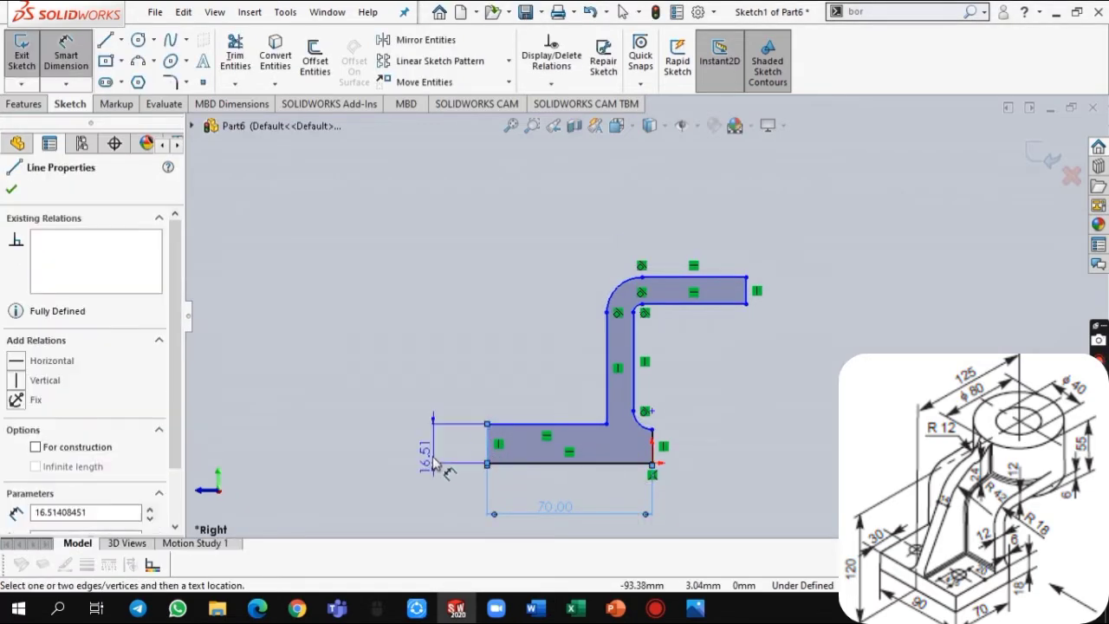
pyautogui.click(446, 462)
pyautogui.write('18')
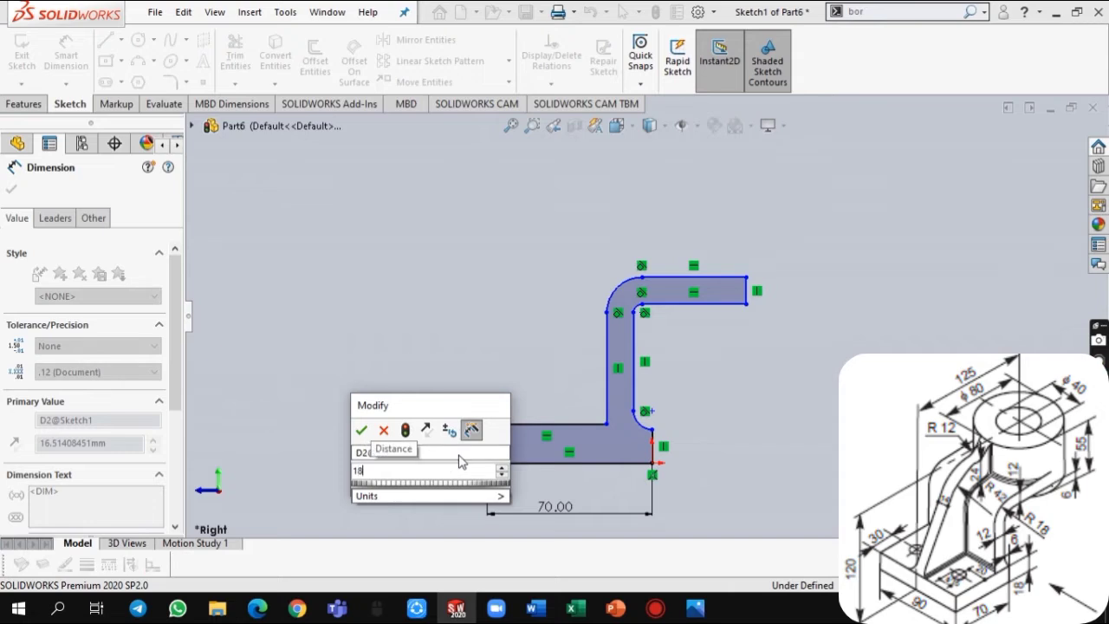
pyautogui.press('Return')
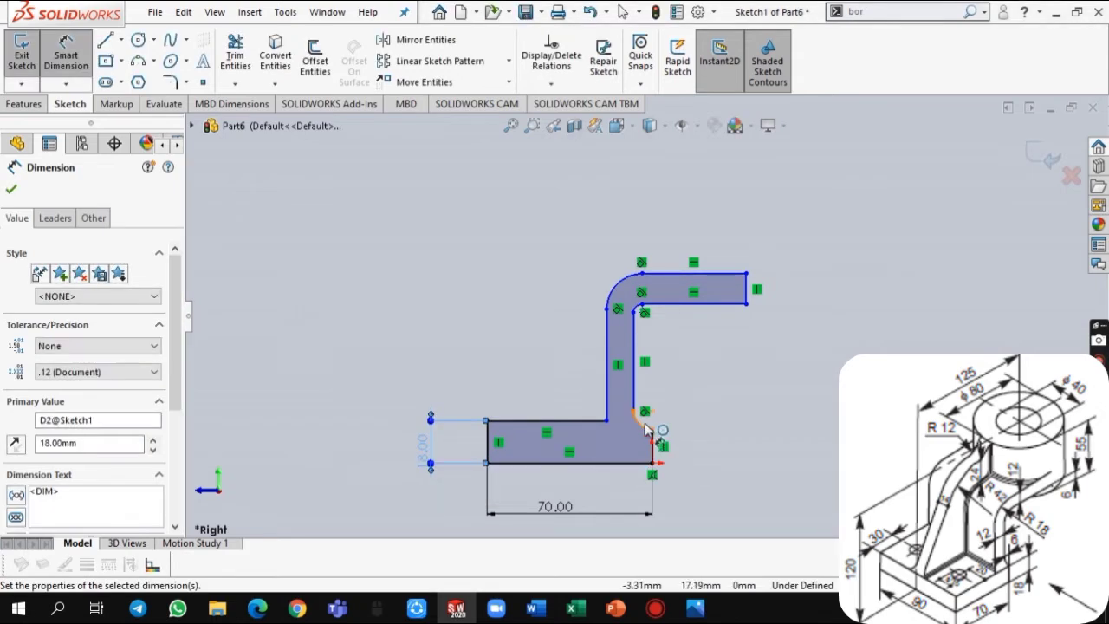
# Dimension the arc between web and base at a 6 mm radius and the vertical edge at the origin at 18 mm.
pyautogui.click(640, 429)
pyautogui.click(684, 420)
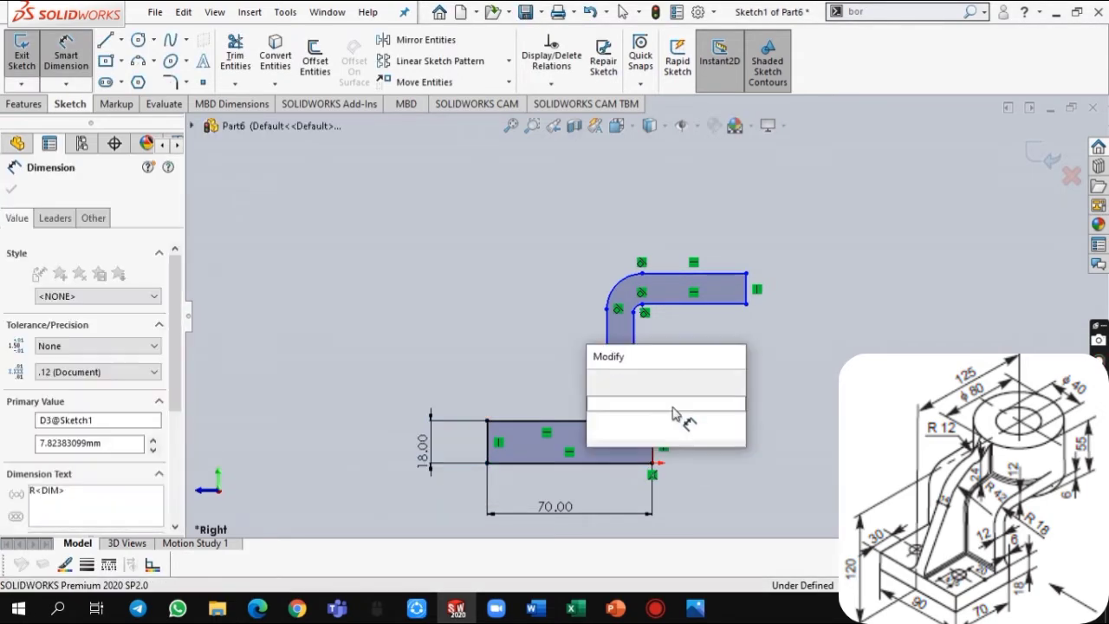
pyautogui.write('6')
pyautogui.press('Return')
pyautogui.click(651, 443)
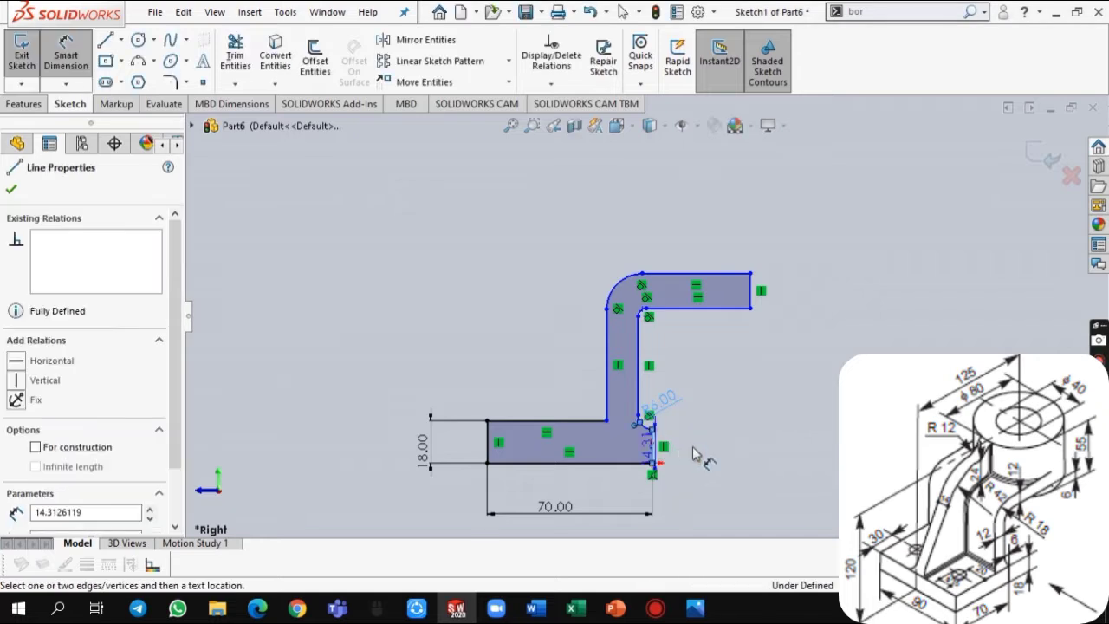
pyautogui.click(710, 454)
pyautogui.write('1')
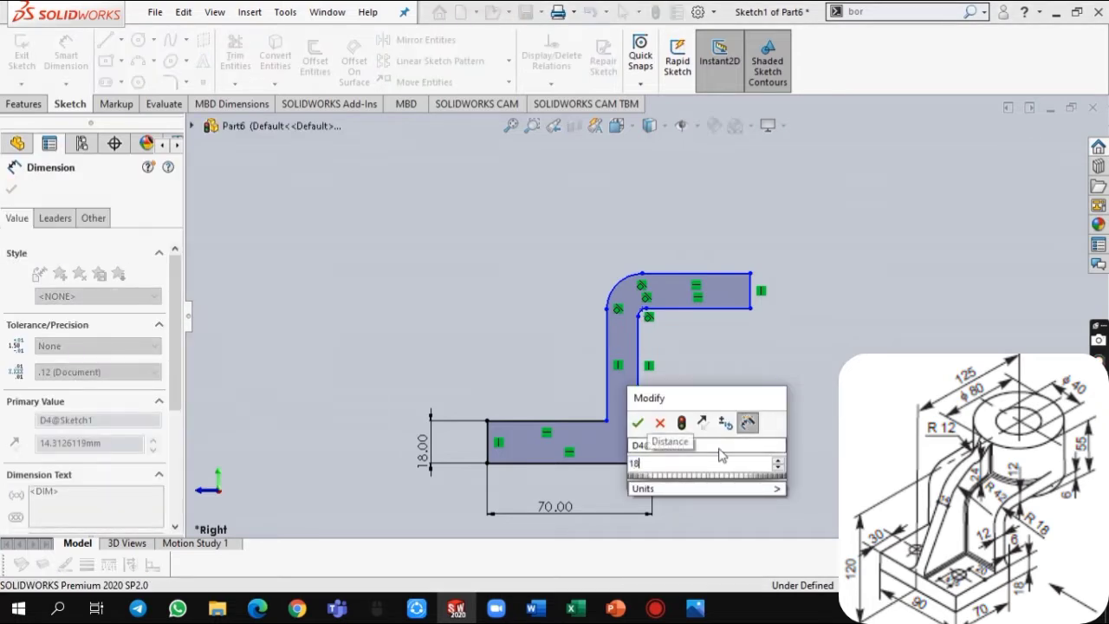
pyautogui.write('8')
pyautogui.press('Return')
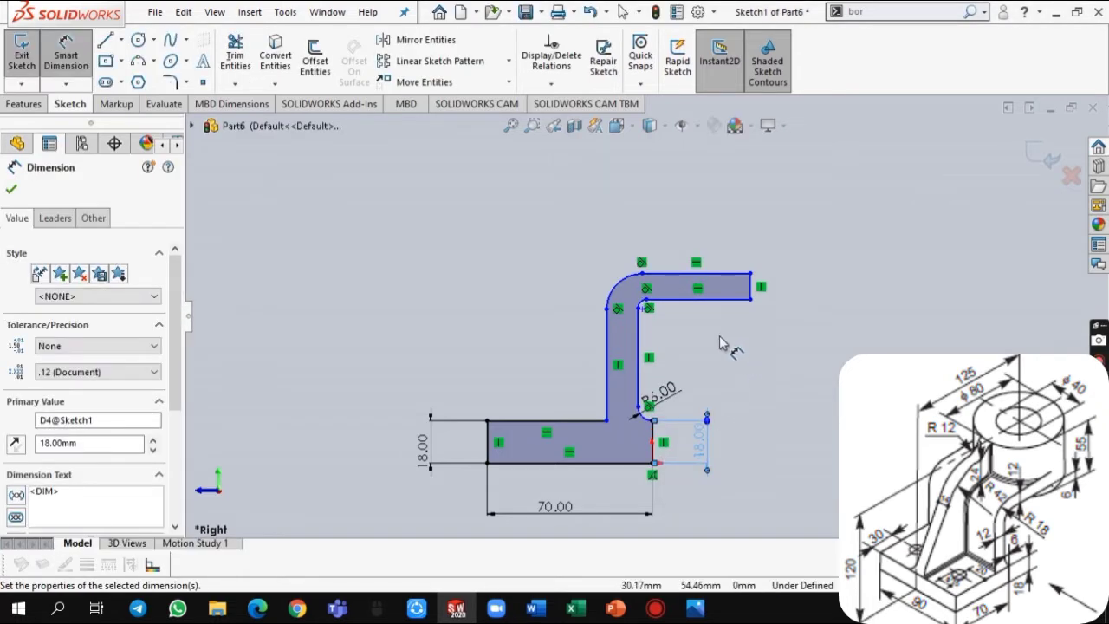
# Dimension the upper arm's free end at 12 mm and the outer bend arc at an 18 mm radius.
pyautogui.click(752, 288)
pyautogui.click(831, 317)
pyautogui.write('12')
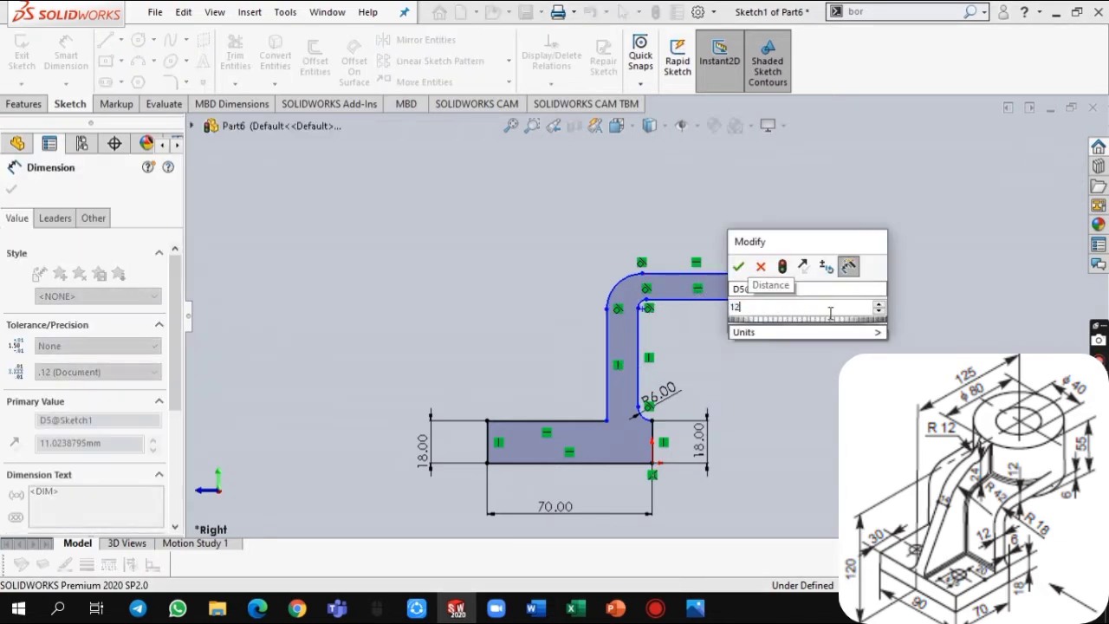
pyautogui.press('Return')
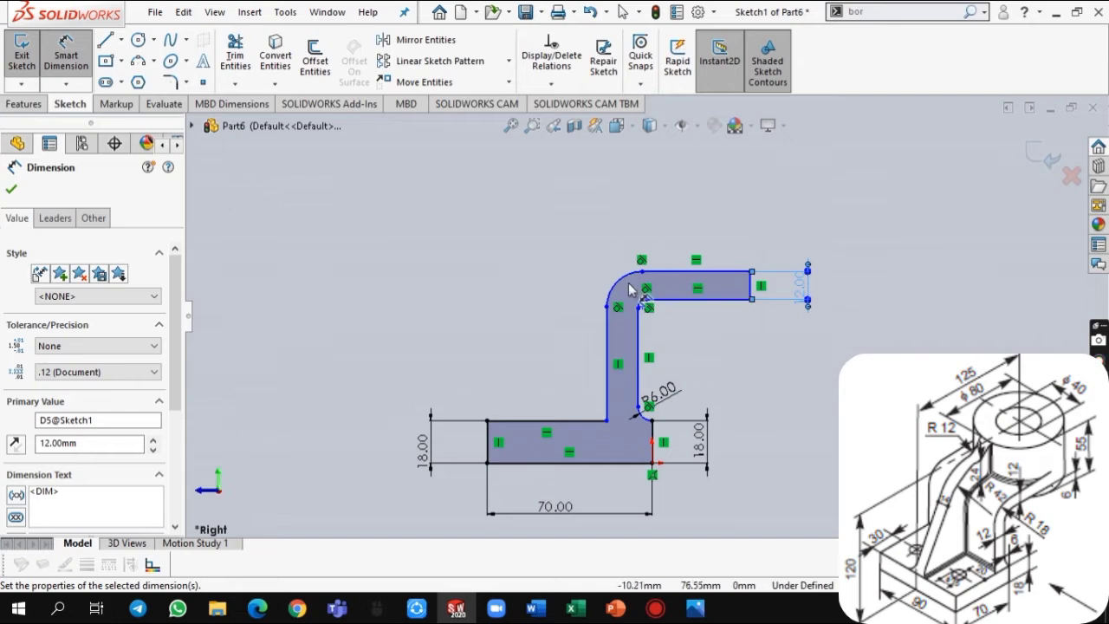
pyautogui.click(629, 285)
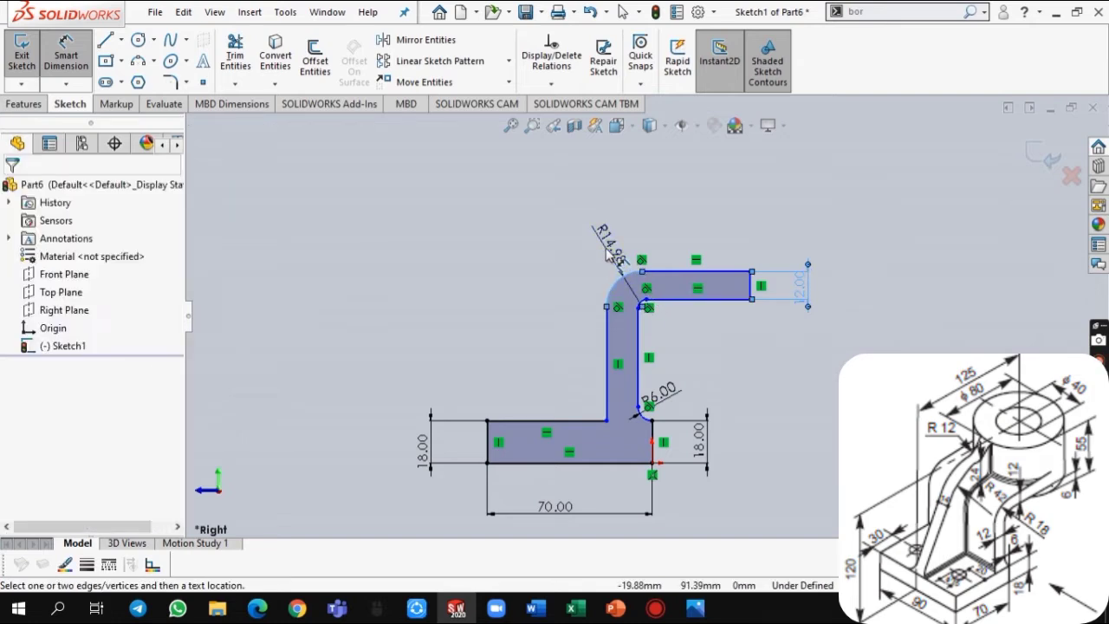
pyautogui.click(609, 251)
pyautogui.write('18')
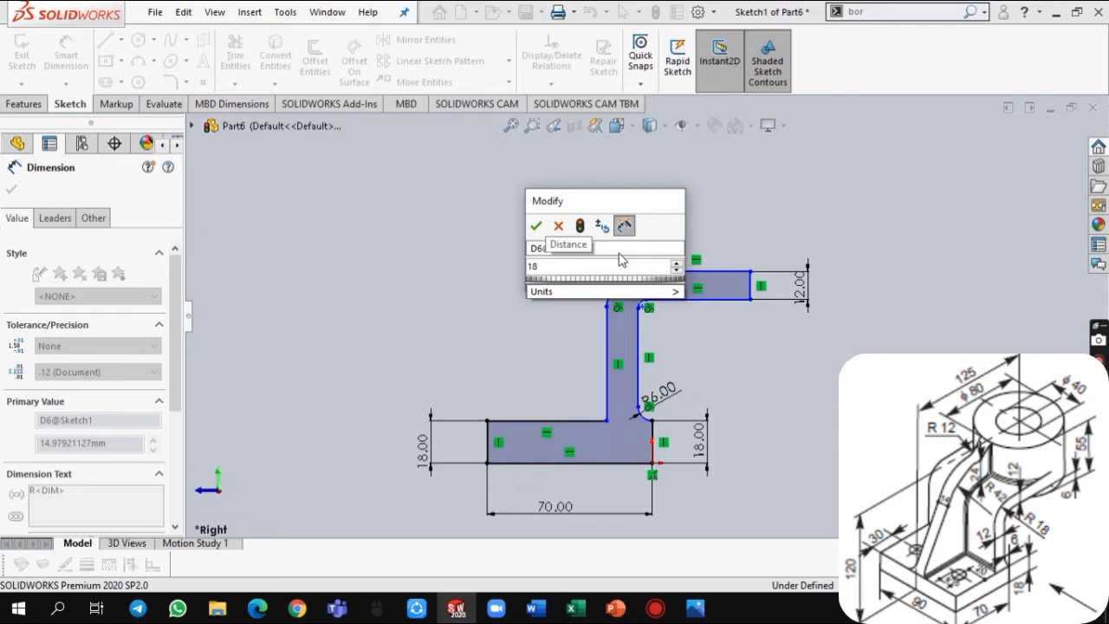
pyautogui.press('Return')
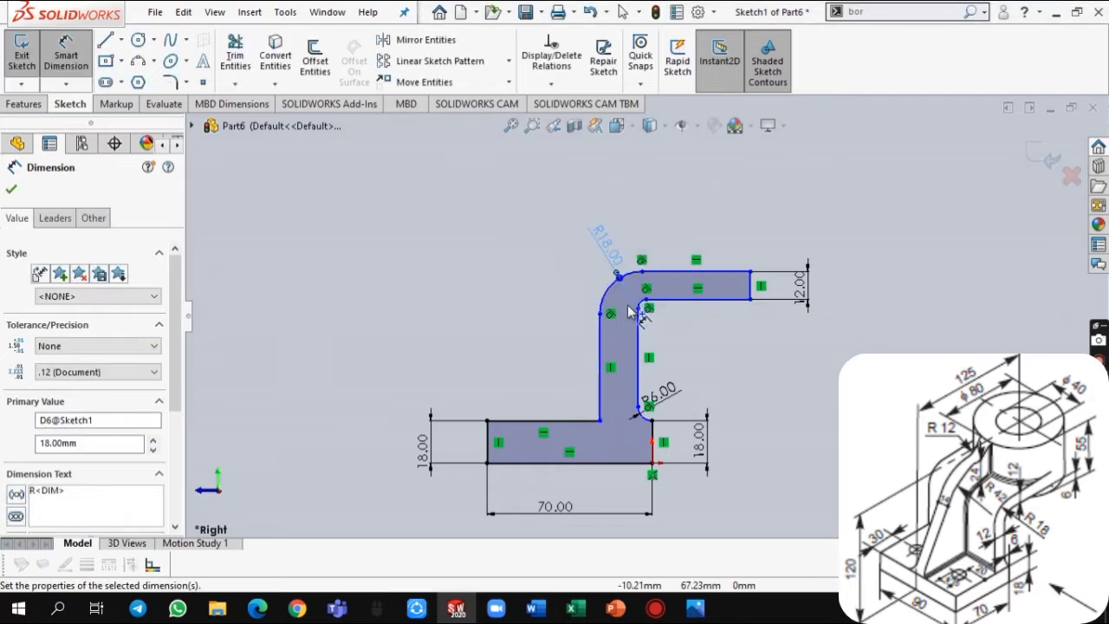
# Dimension the distance between the inner and outer bend arcs at 12 mm.
pyautogui.scroll(-3, 628, 304)
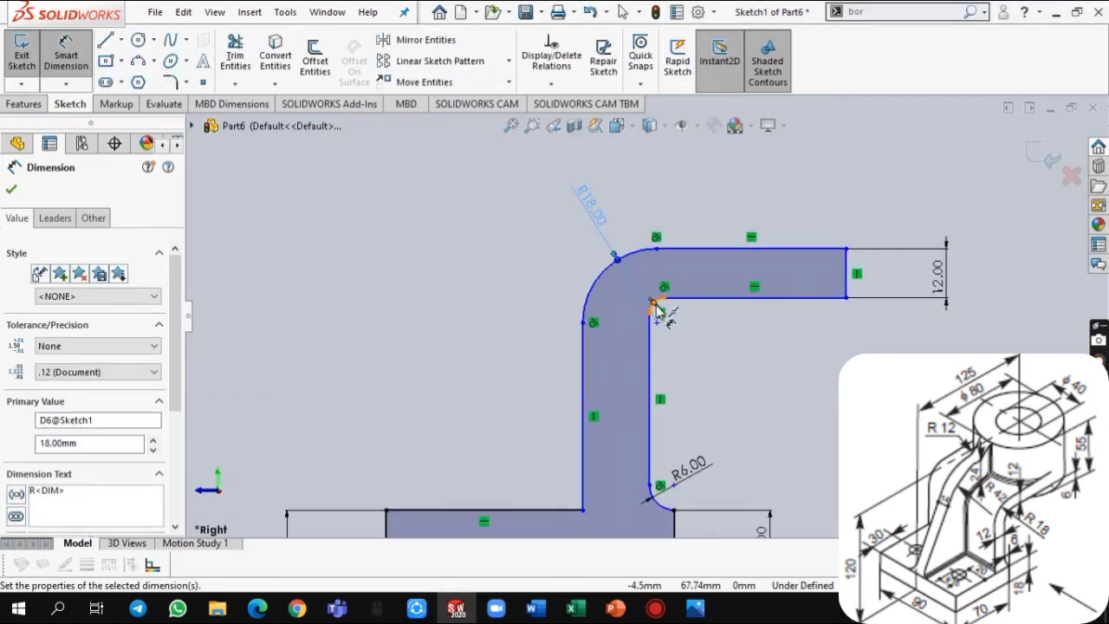
pyautogui.click(655, 305)
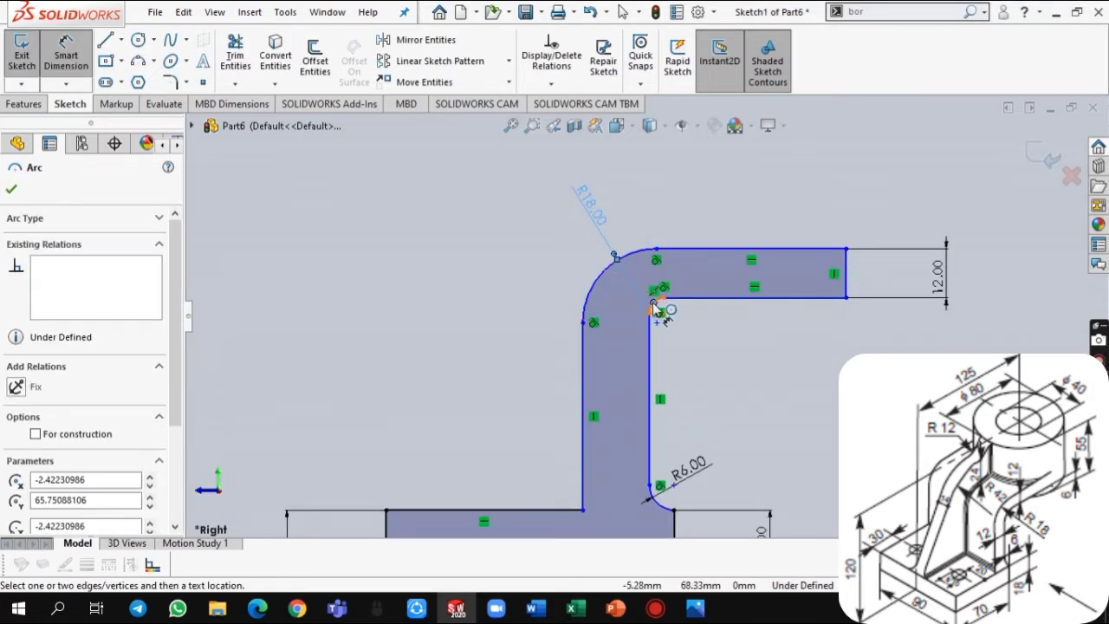
pyautogui.click(605, 275)
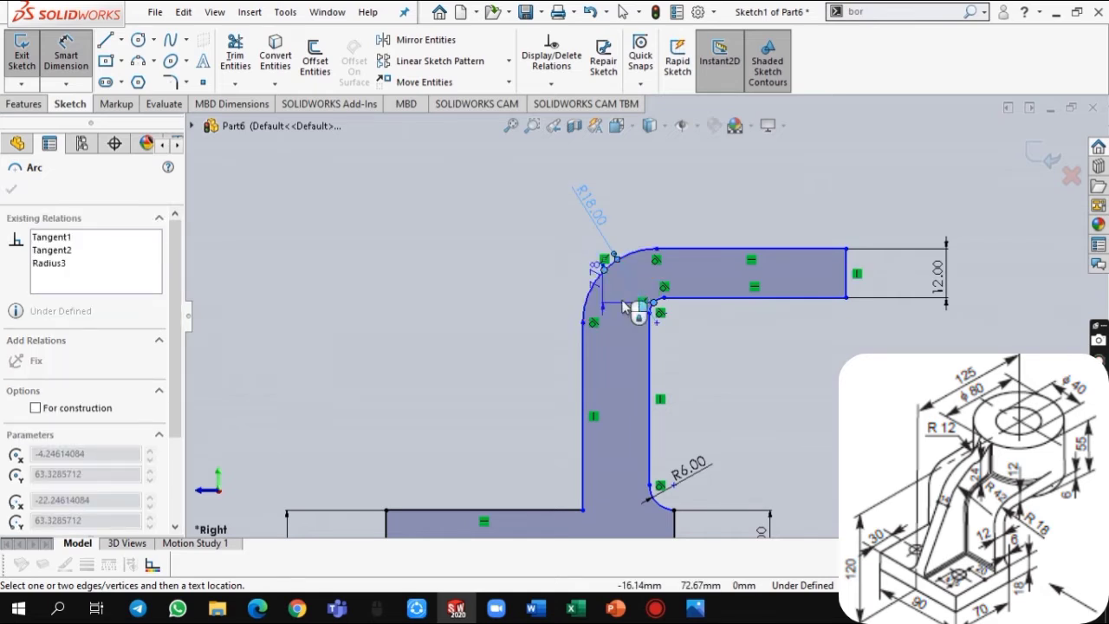
pyautogui.click(651, 312)
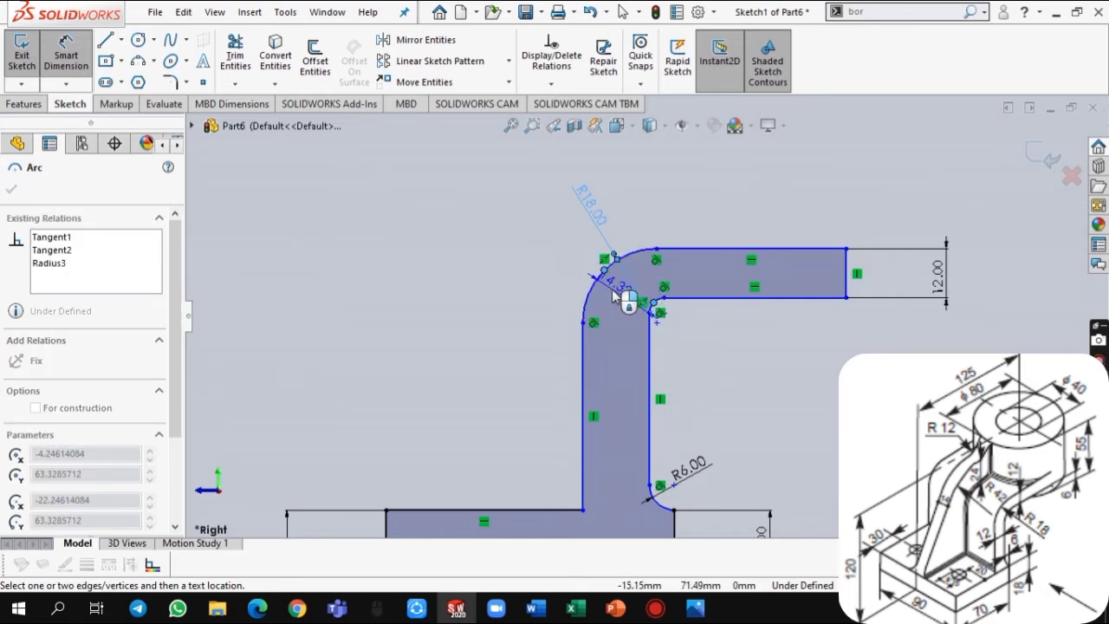
pyautogui.click(650, 348)
pyautogui.write('12')
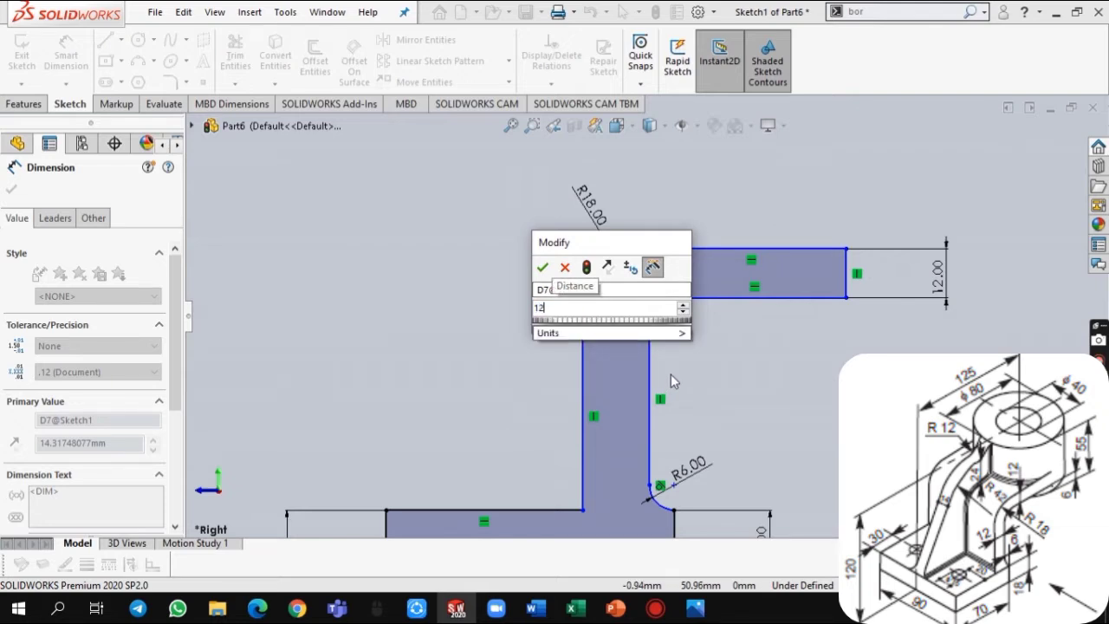
pyautogui.press('Return')
pyautogui.scroll(5, 607, 430)
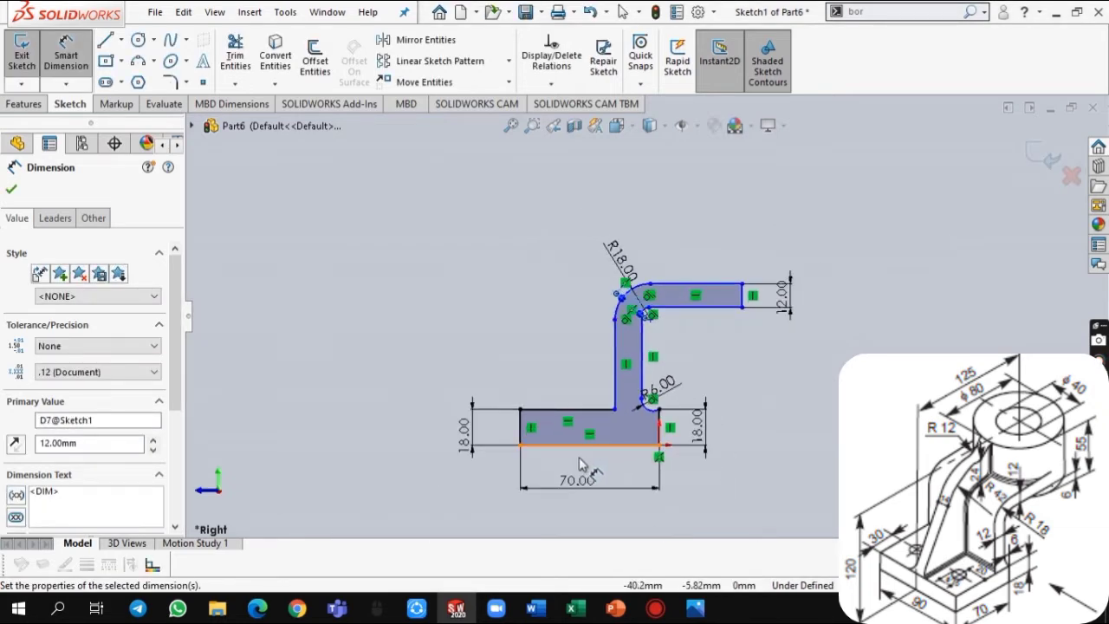
# Dimension the vertical distance between the upper arm's underside and the base's bottom edge at 71 mm.
pyautogui.click(679, 312)
pyautogui.click(624, 444)
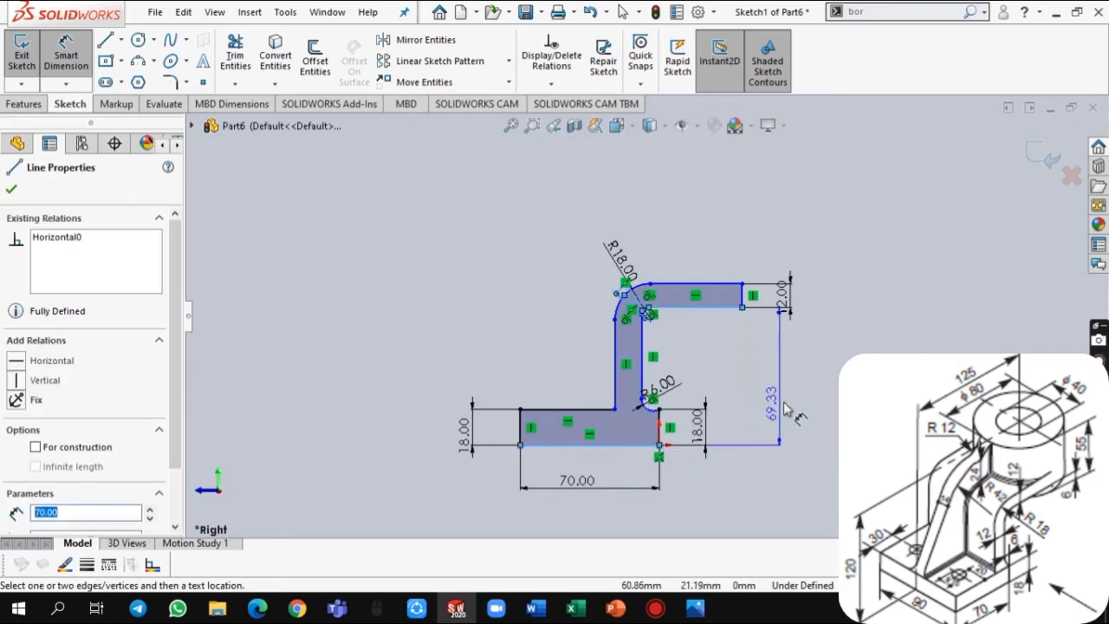
pyautogui.click(837, 381)
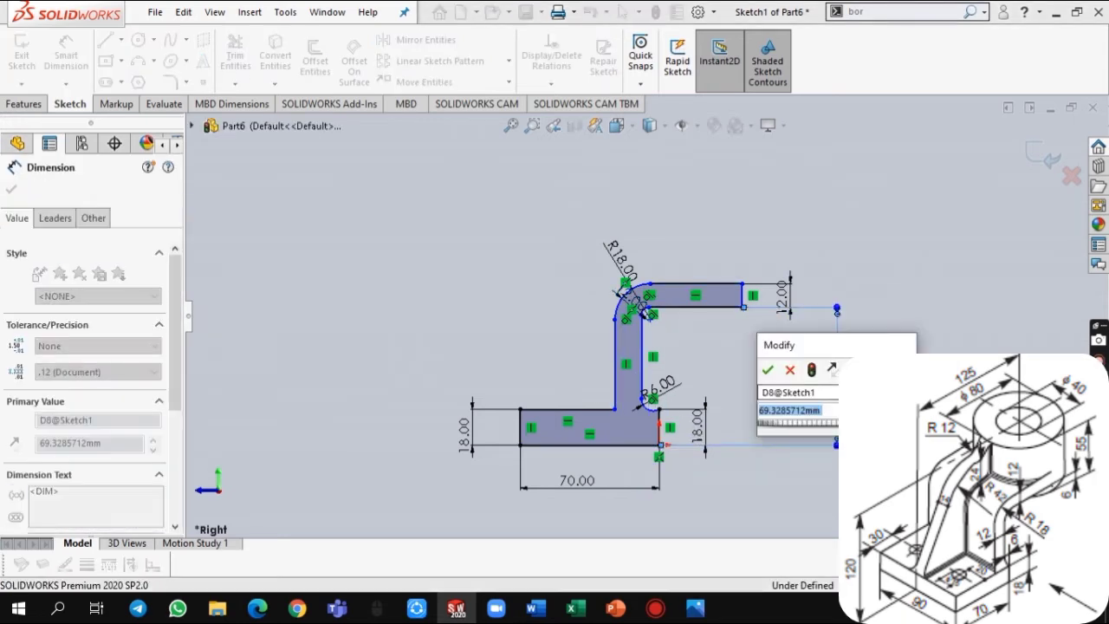
pyautogui.write('71')
pyautogui.press('Return')
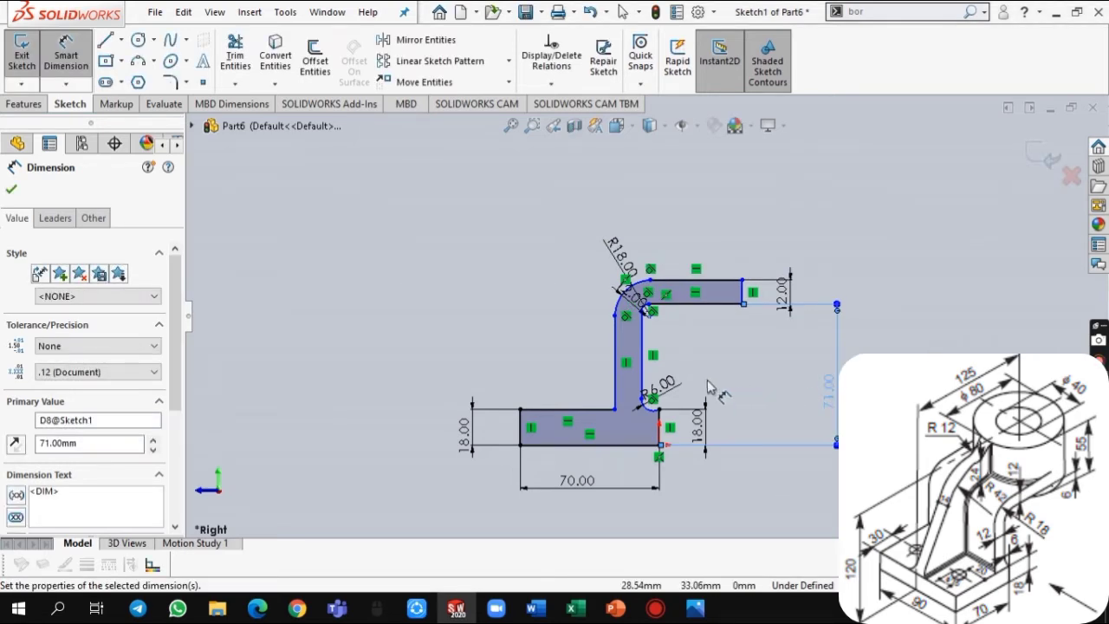
# Dimension the web's thickness between its two vertical edges at 12 mm.
pyautogui.click(613, 381)
pyautogui.click(643, 386)
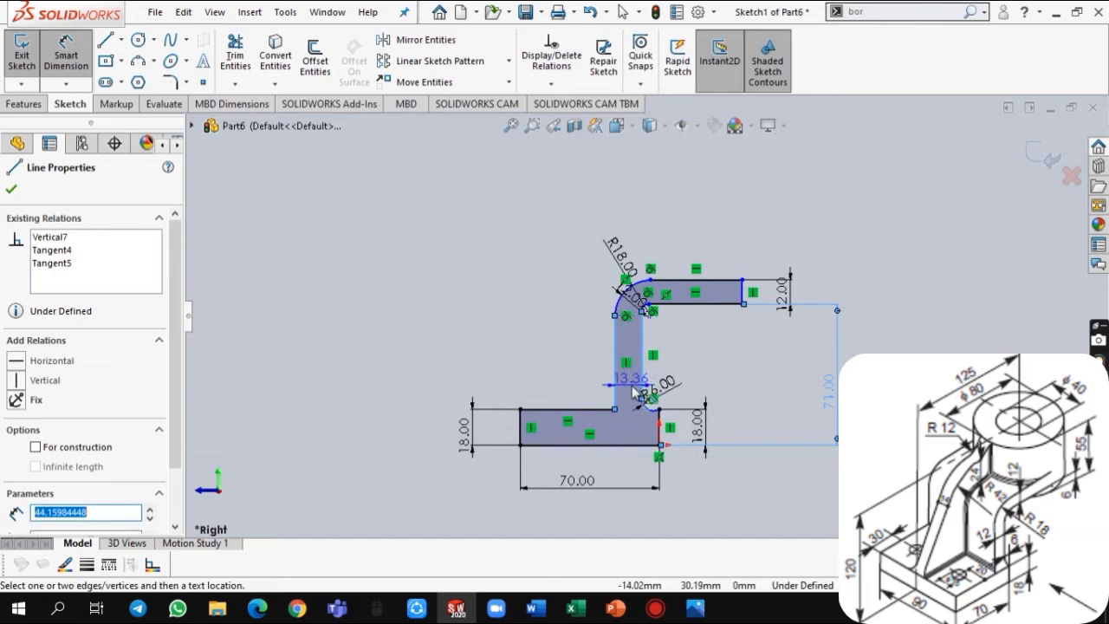
pyautogui.click(633, 386)
pyautogui.write('12')
pyautogui.press('Return')
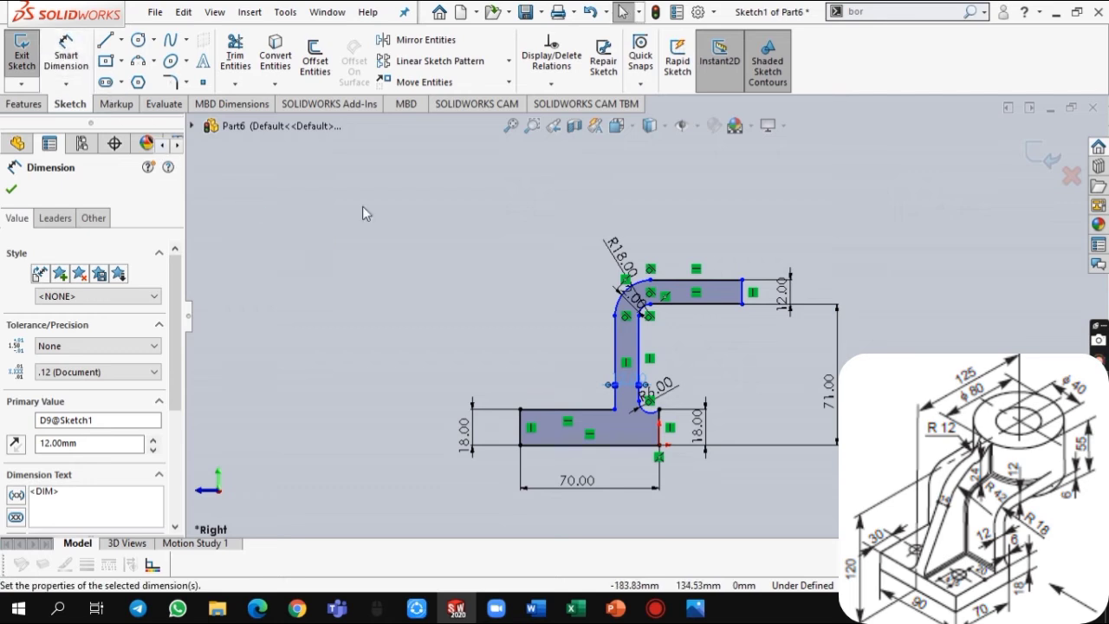
pyautogui.scroll(-4, 677, 408)
pyautogui.press('Escape')
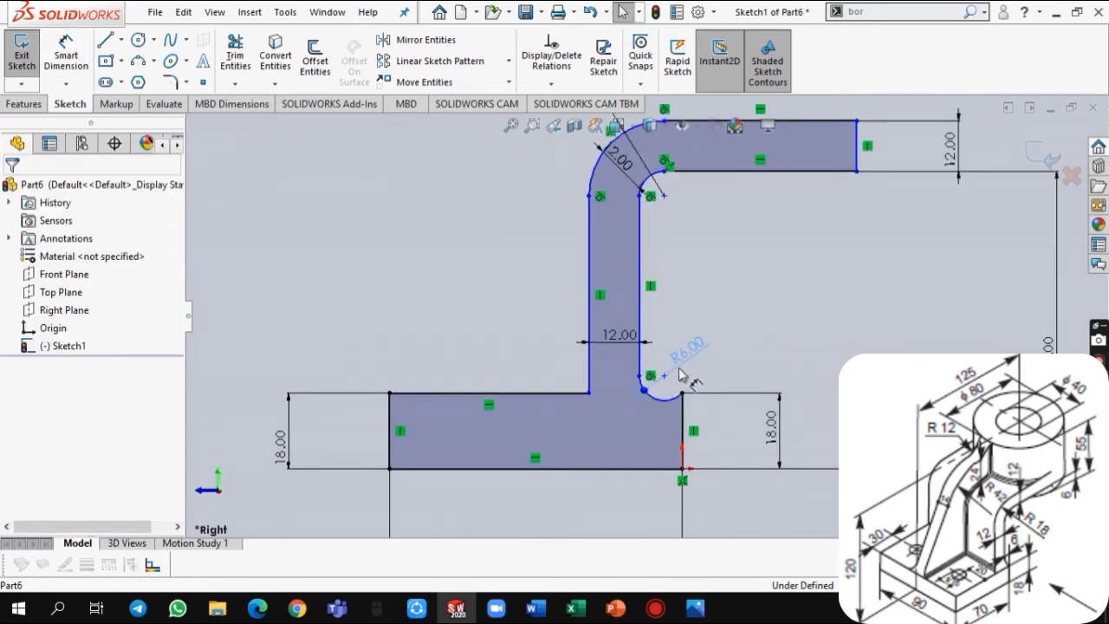
# Reshape the arc between web and base into a quarter-round that ends at the base's upper corner.
pyautogui.click(682, 375)
pyautogui.moveTo(656, 405); pyautogui.dragTo(652, 381)
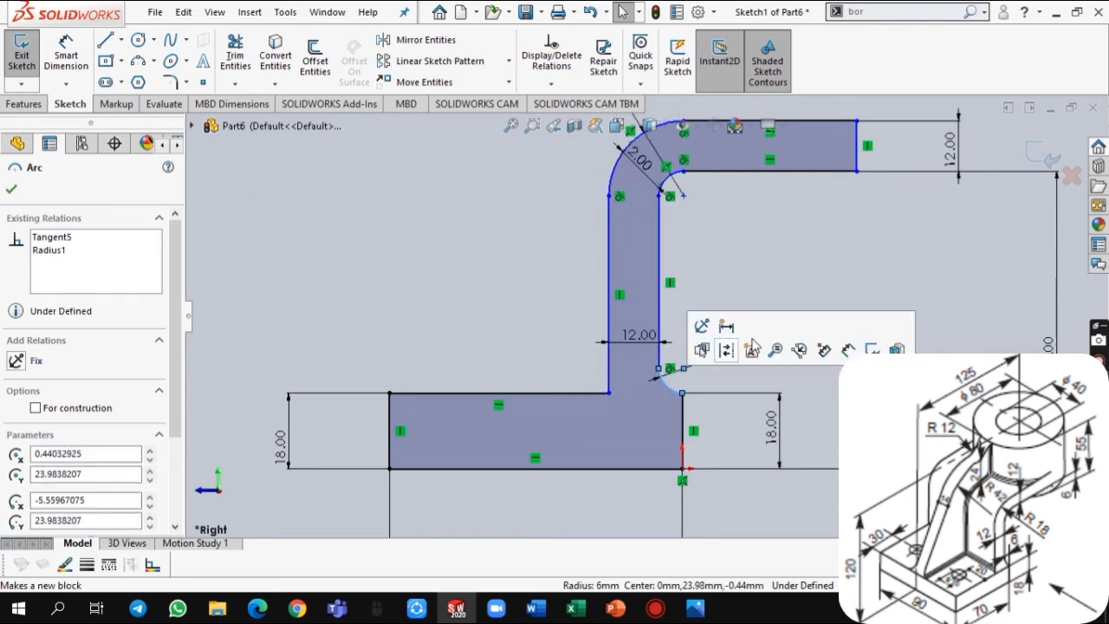
pyautogui.click(837, 396)
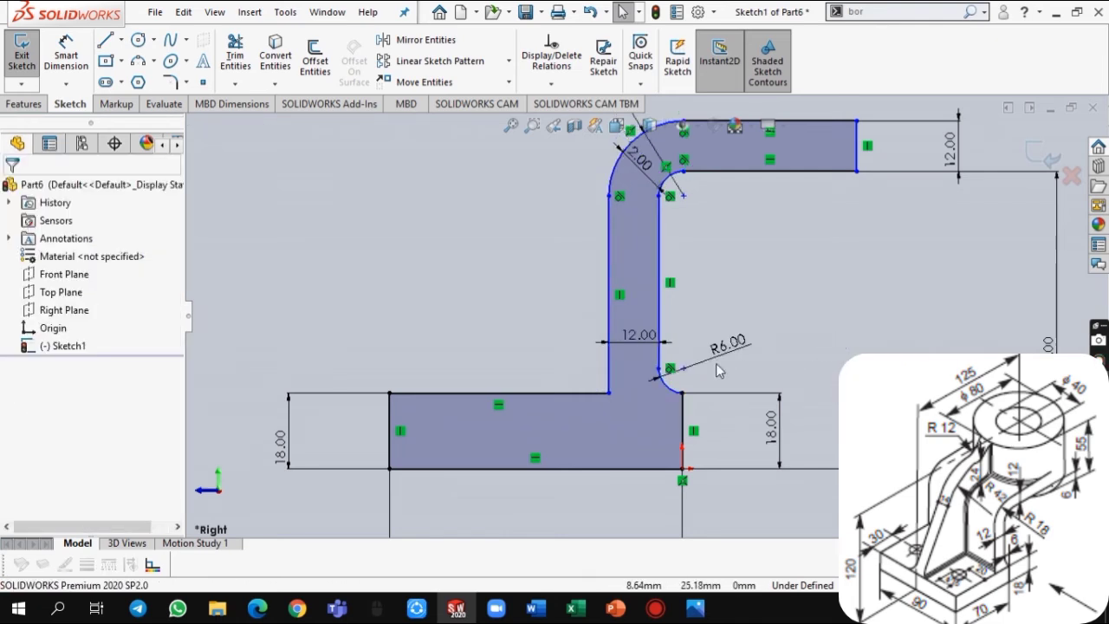
pyautogui.click(683, 373)
pyautogui.click(886, 303)
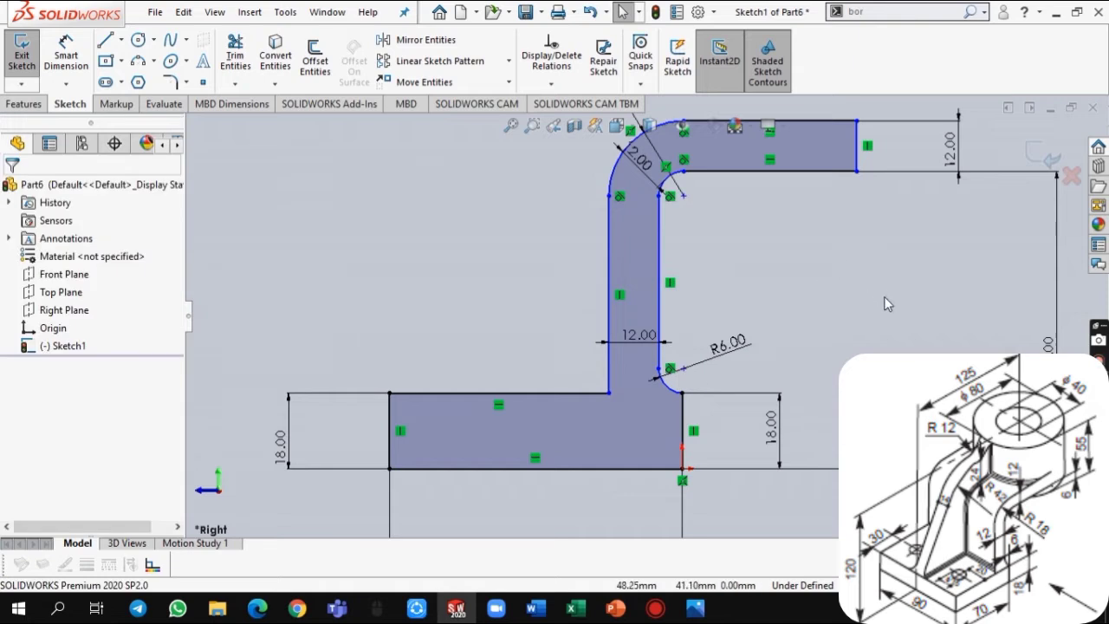
# Add a vertical relation between the lower arc's center point and its endpoint on the base corner.
pyautogui.click(684, 394)
pyautogui.keyDown('ctrl'); pyautogui.click(683, 369); pyautogui.keyUp('ctrl')
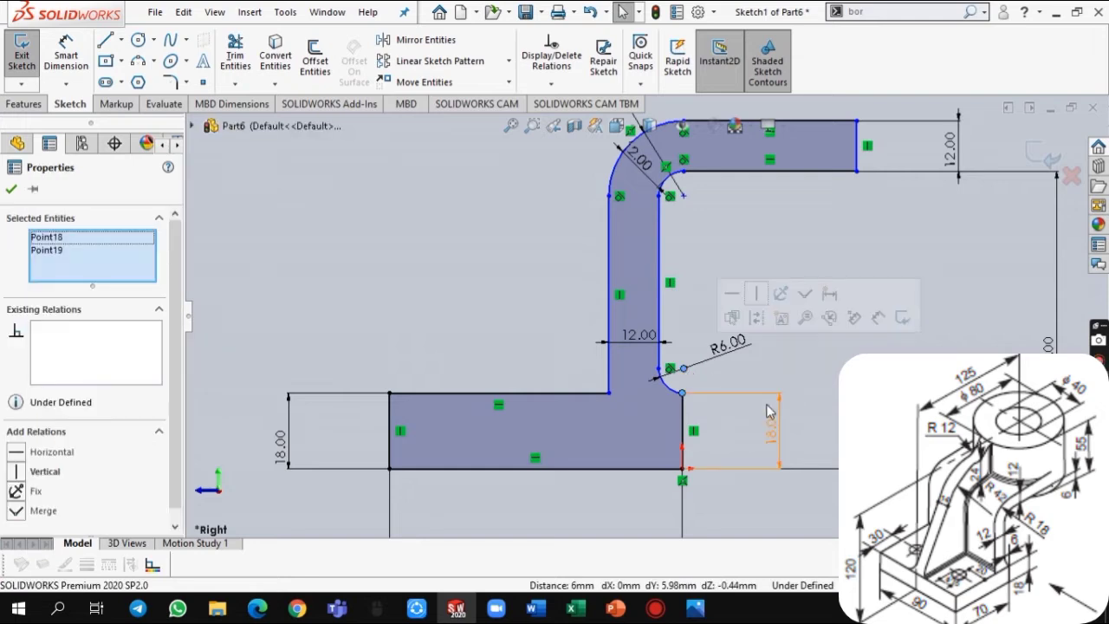
pyautogui.click(755, 294)
pyautogui.click(808, 377)
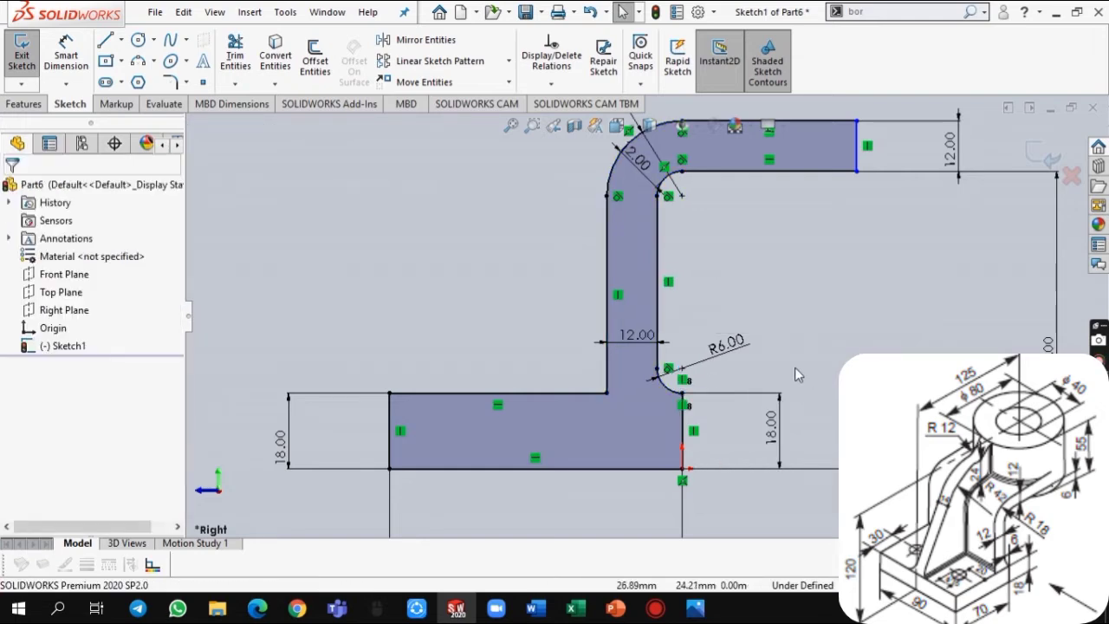
# Dimension the horizontal distance between the upper arm's free end and the base's far vertical edge at 125 mm.
pyautogui.scroll(2, 794, 367)
pyautogui.click(67, 60)
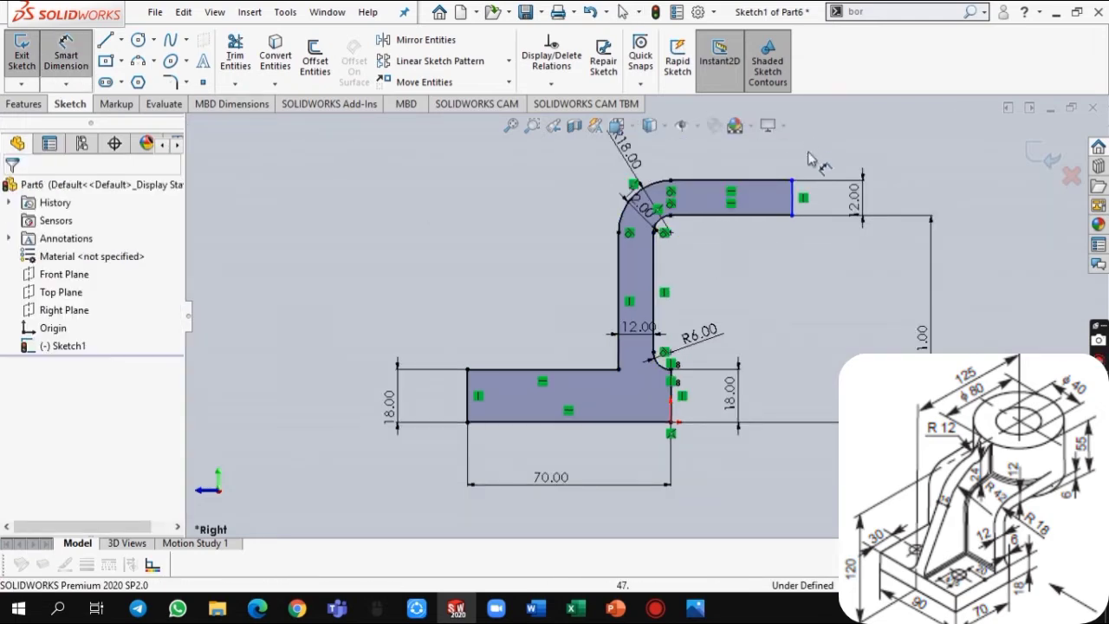
pyautogui.click(793, 201)
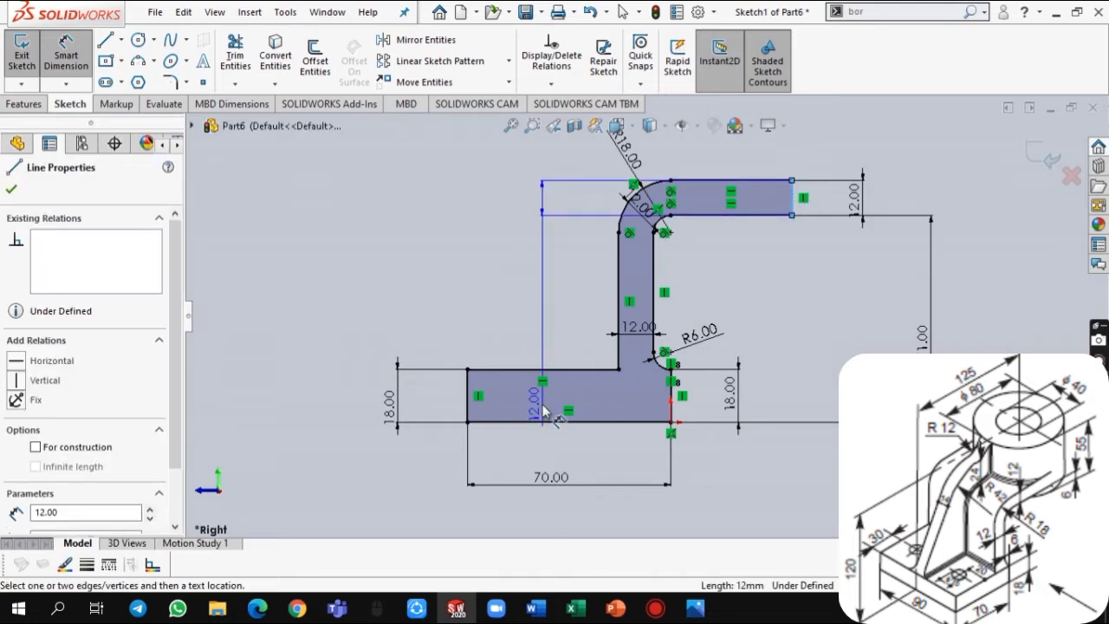
pyautogui.click(470, 397)
pyautogui.click(597, 518)
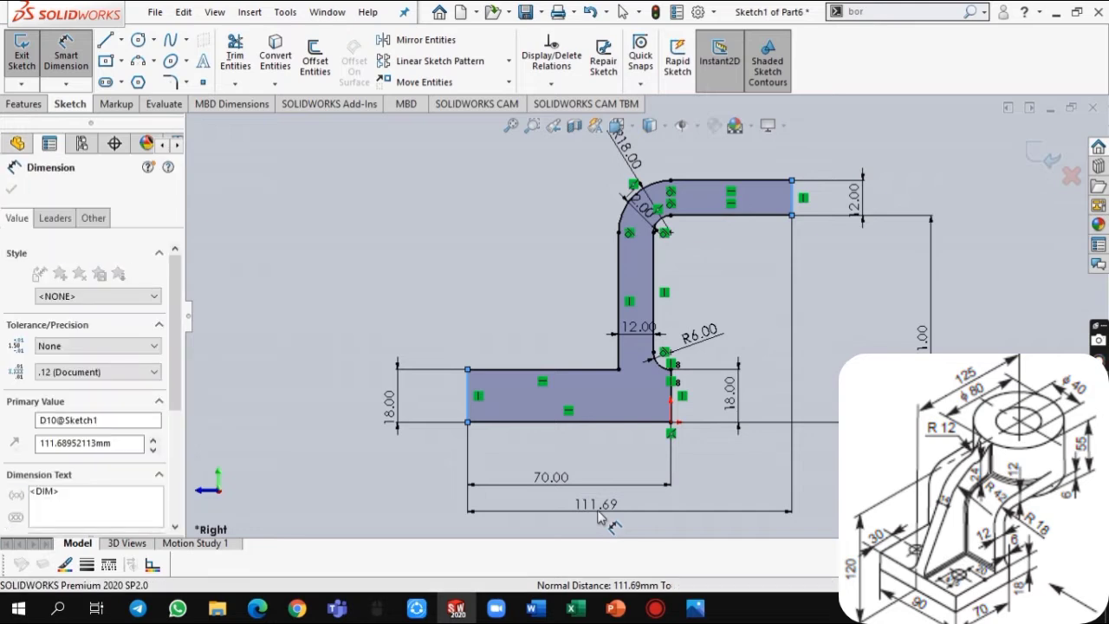
pyautogui.write('12')
pyautogui.press('Return')
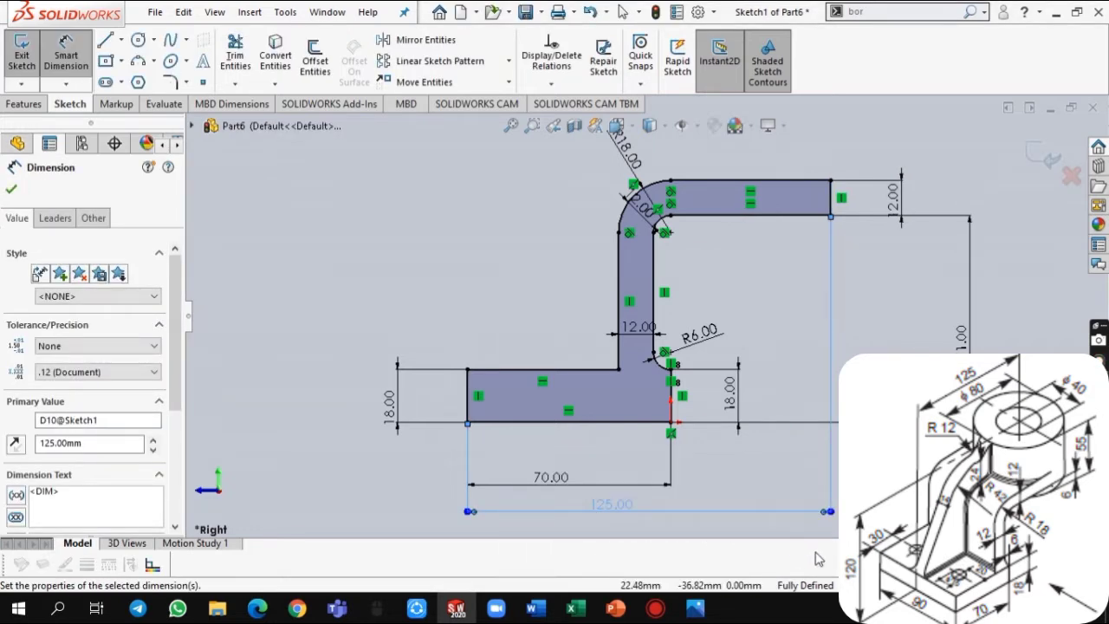
# Finish the profile sketch and extrude it 90 mm with the Mid Plane end condition.
pyautogui.click(22, 54)
pyautogui.moveTo(428, 301); pyautogui.dragTo(455, 336, button='middle')
pyautogui.click(17, 104)
pyautogui.click(28, 56)
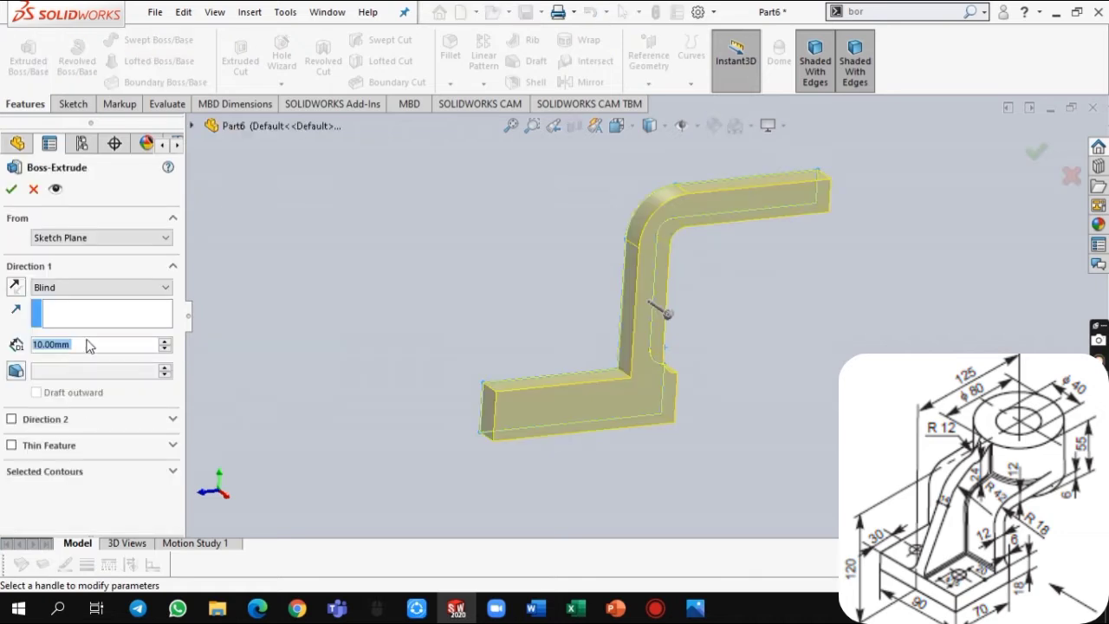
pyautogui.write('90')
pyautogui.click(104, 287)
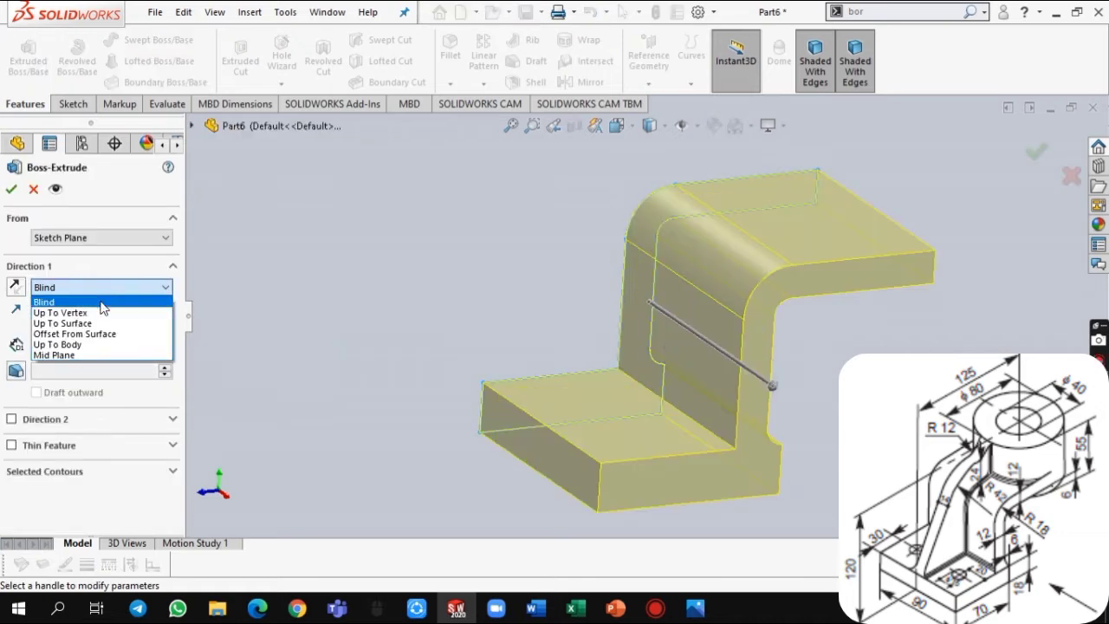
pyautogui.click(54, 354)
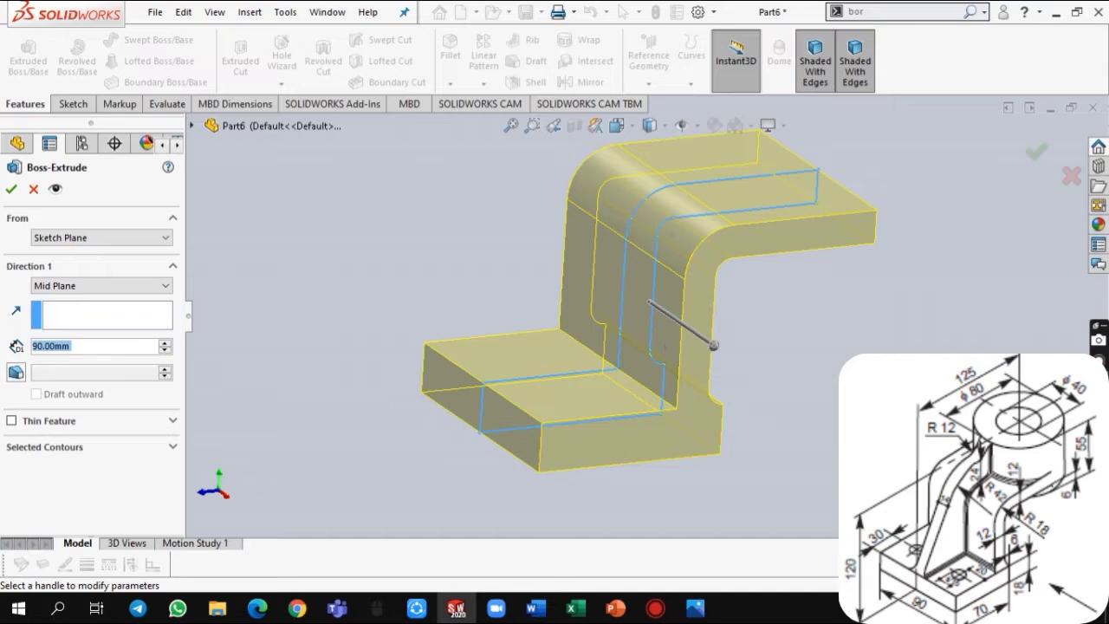
pyautogui.click(11, 189)
pyautogui.click(358, 256)
pyautogui.scroll(3, 373, 257)
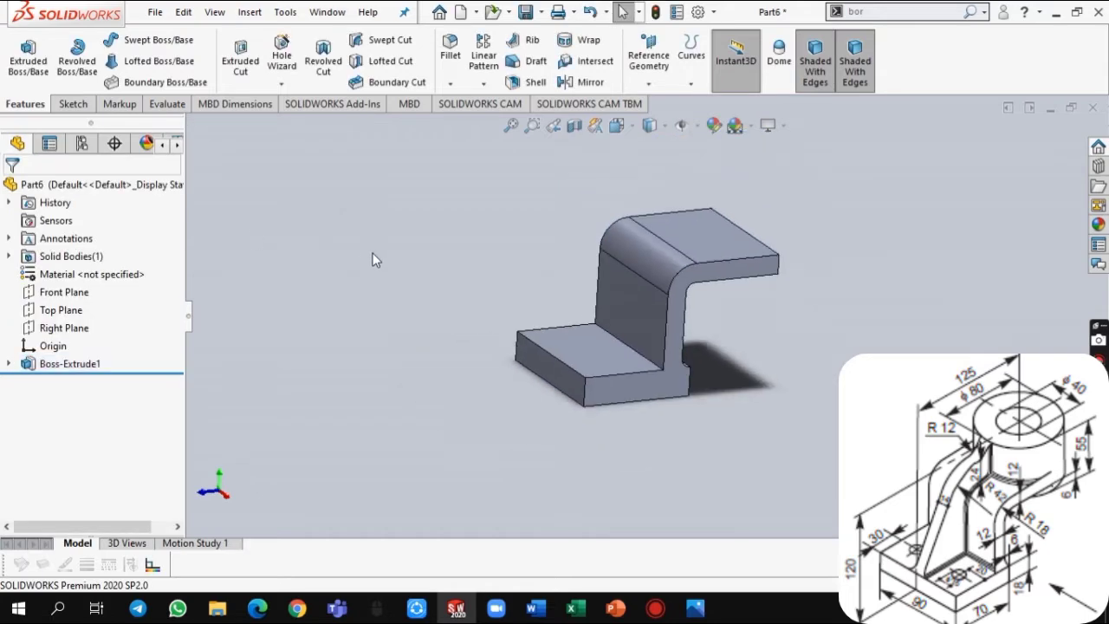
# On the upper arm's top face, sketch a circle of about 41 mm radius centered on the free end edge and reaching its corner.
pyautogui.click(748, 231)
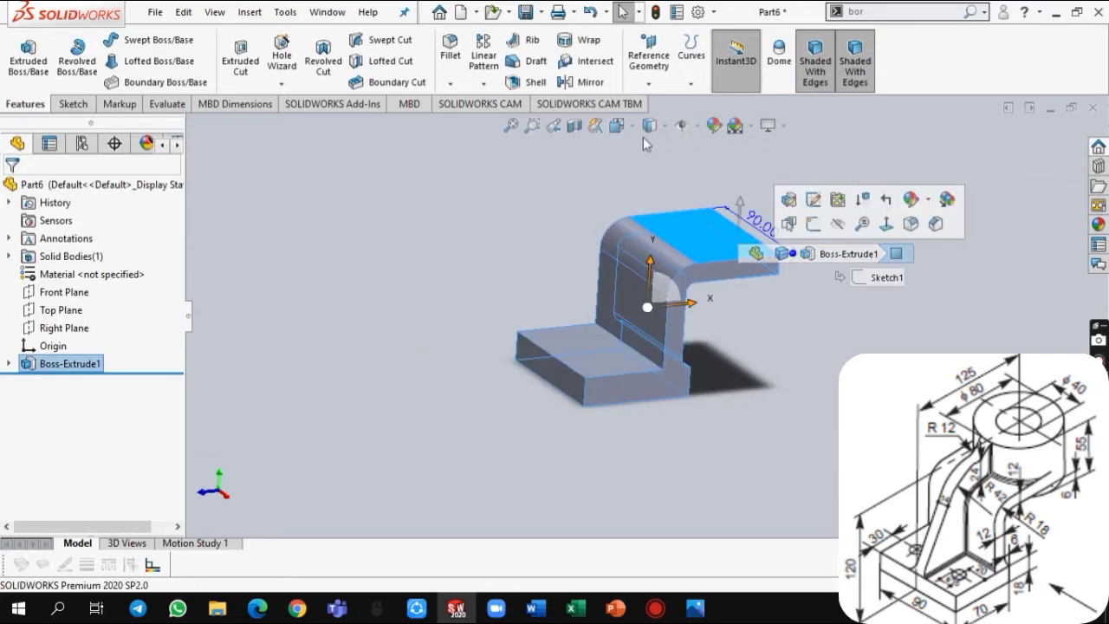
pyautogui.click(617, 126)
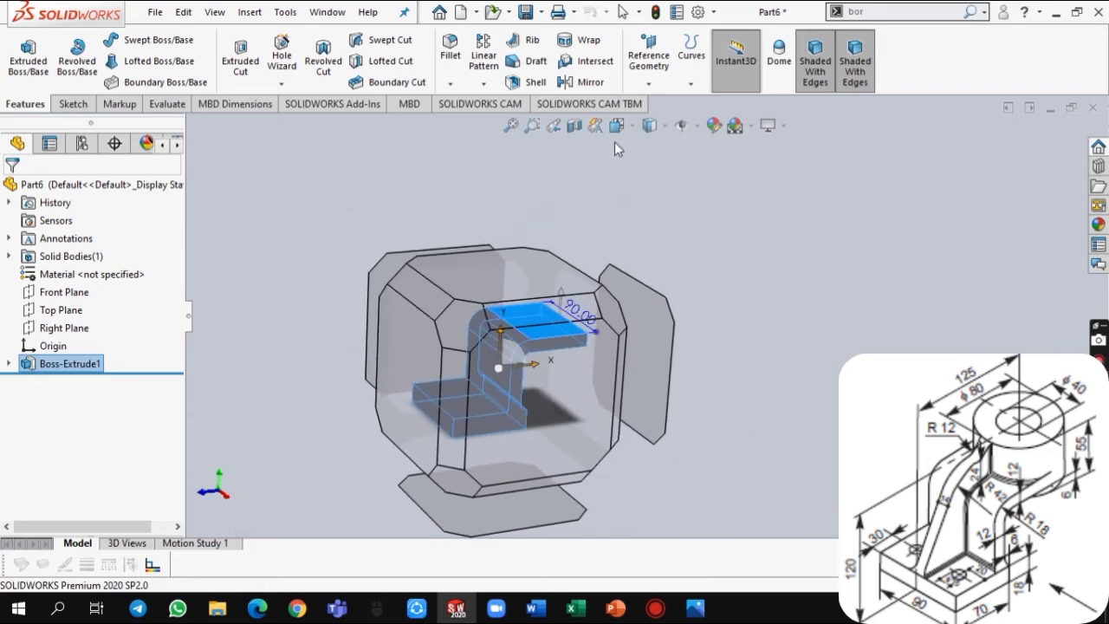
pyautogui.click(617, 126)
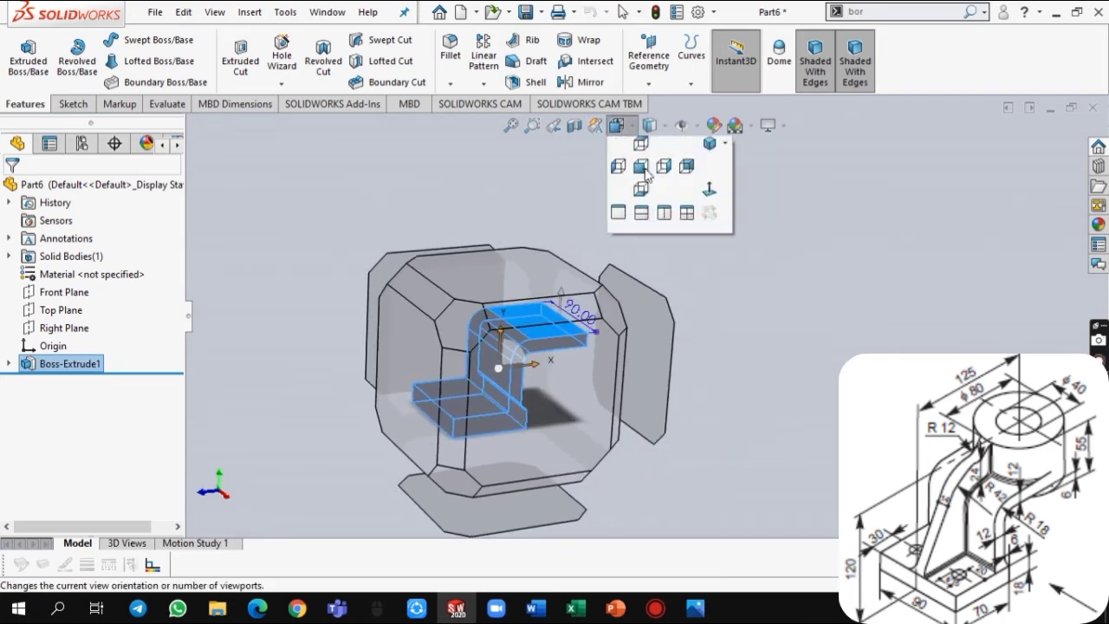
pyautogui.click(709, 217)
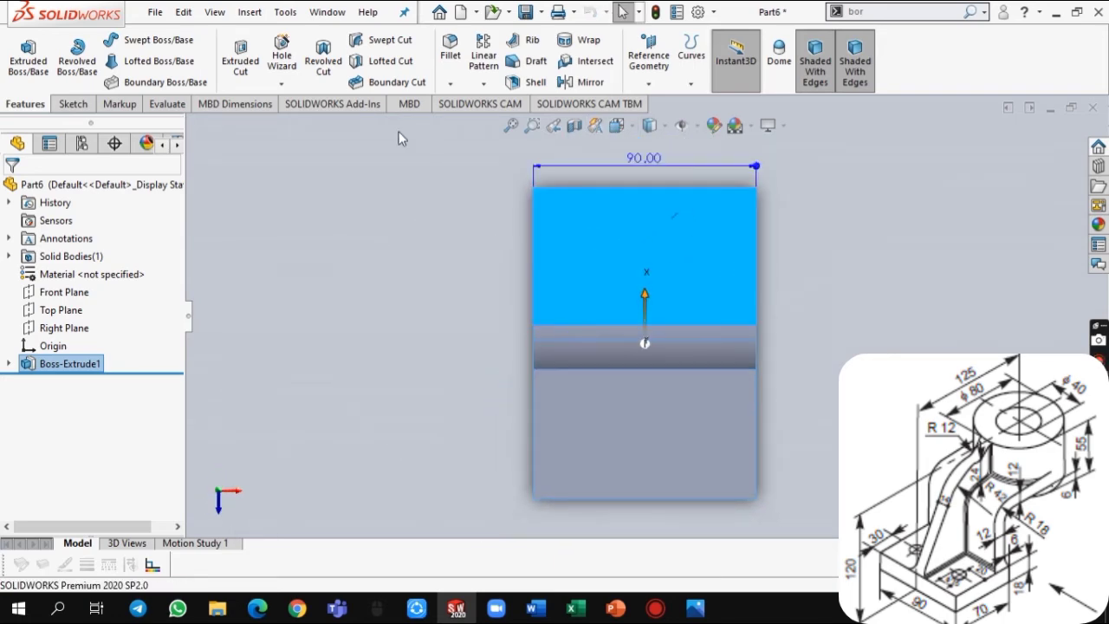
pyautogui.click(73, 103)
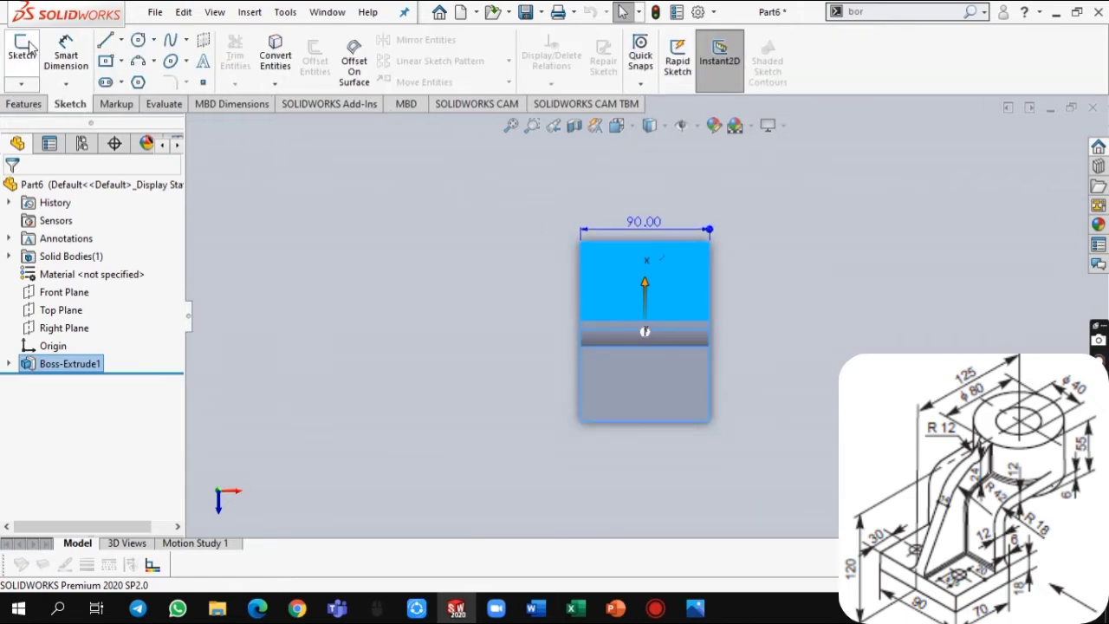
pyautogui.click(22, 54)
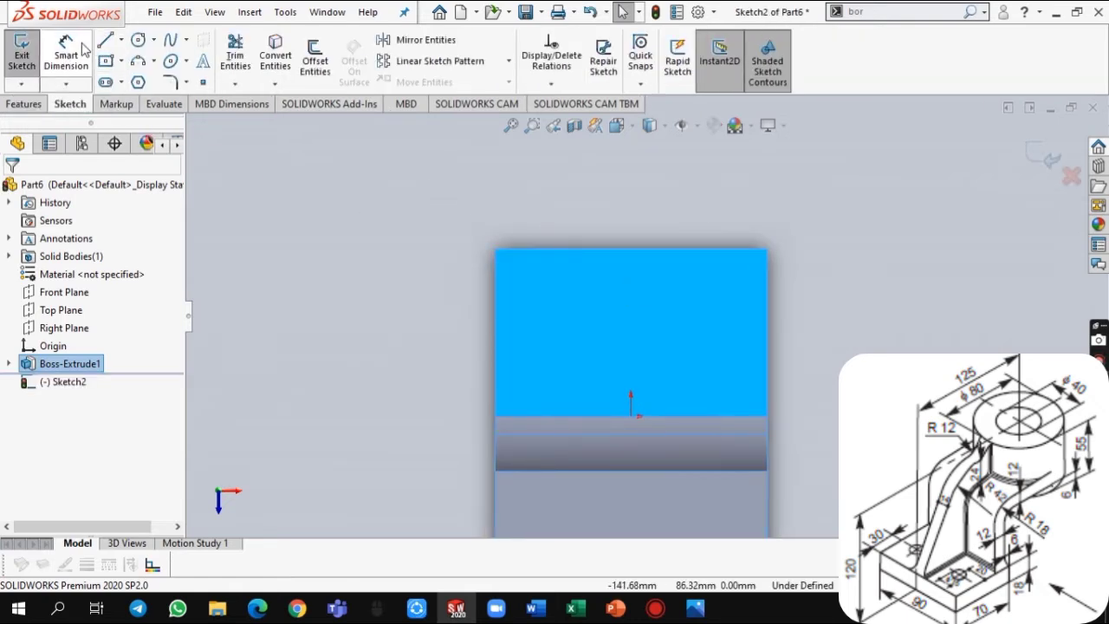
pyautogui.click(136, 41)
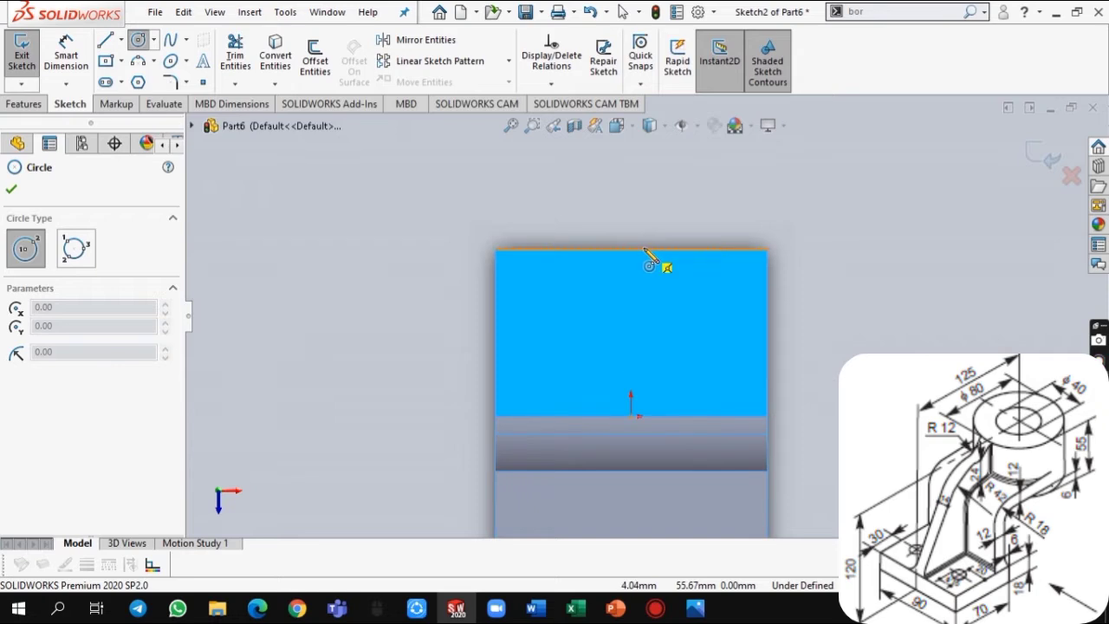
pyautogui.click(643, 250)
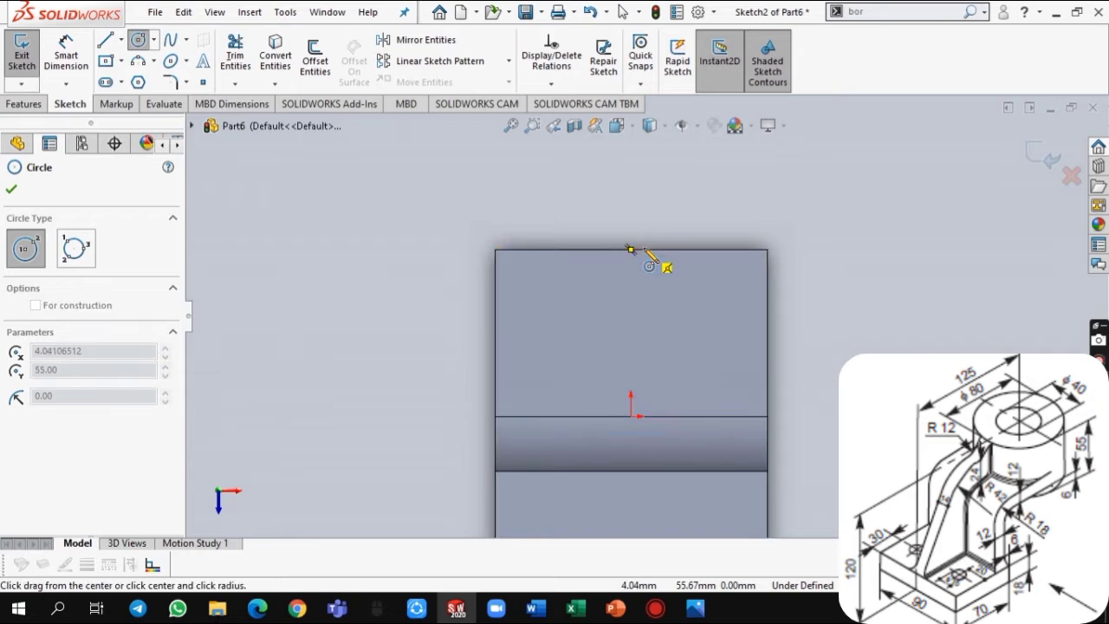
pyautogui.click(767, 251)
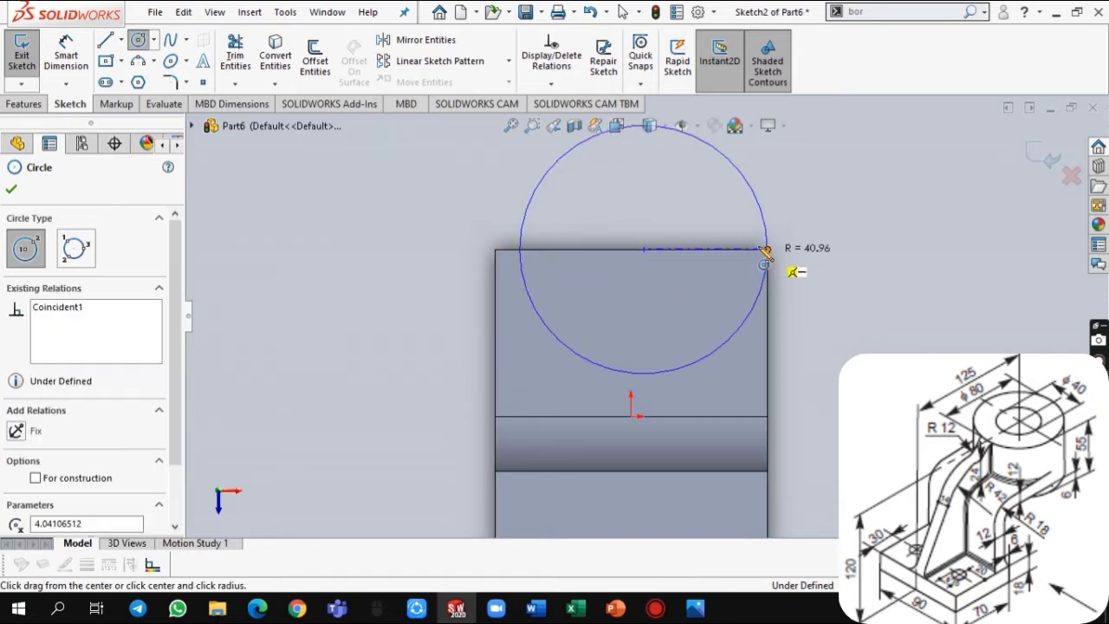
# Dimension the circle's diameter at 80 mm.
pyautogui.click(65, 56)
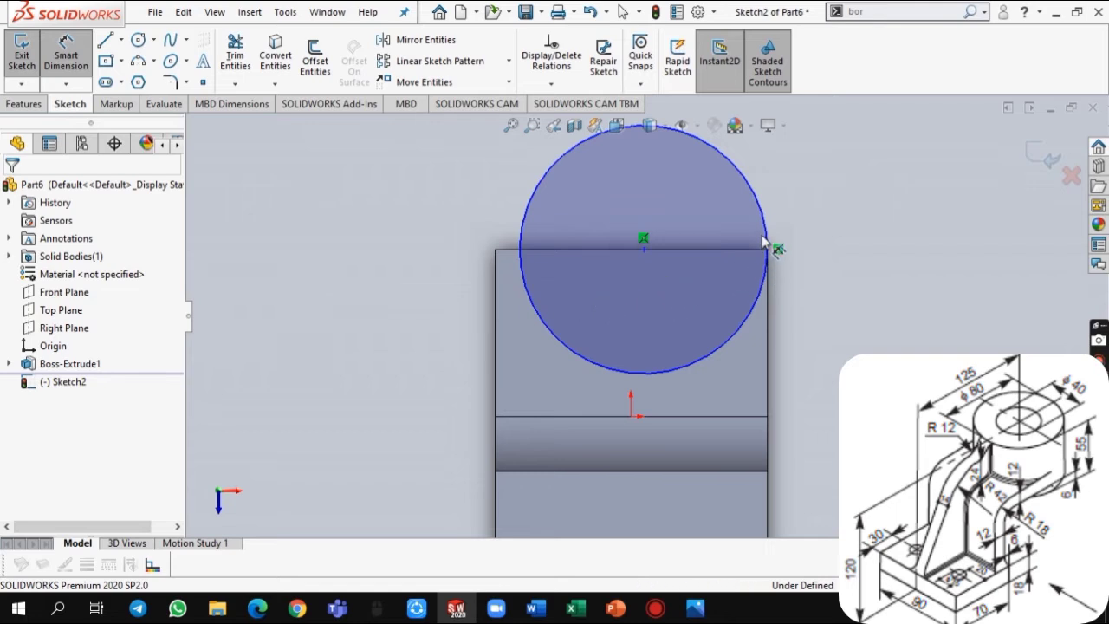
pyautogui.click(766, 244)
pyautogui.click(857, 224)
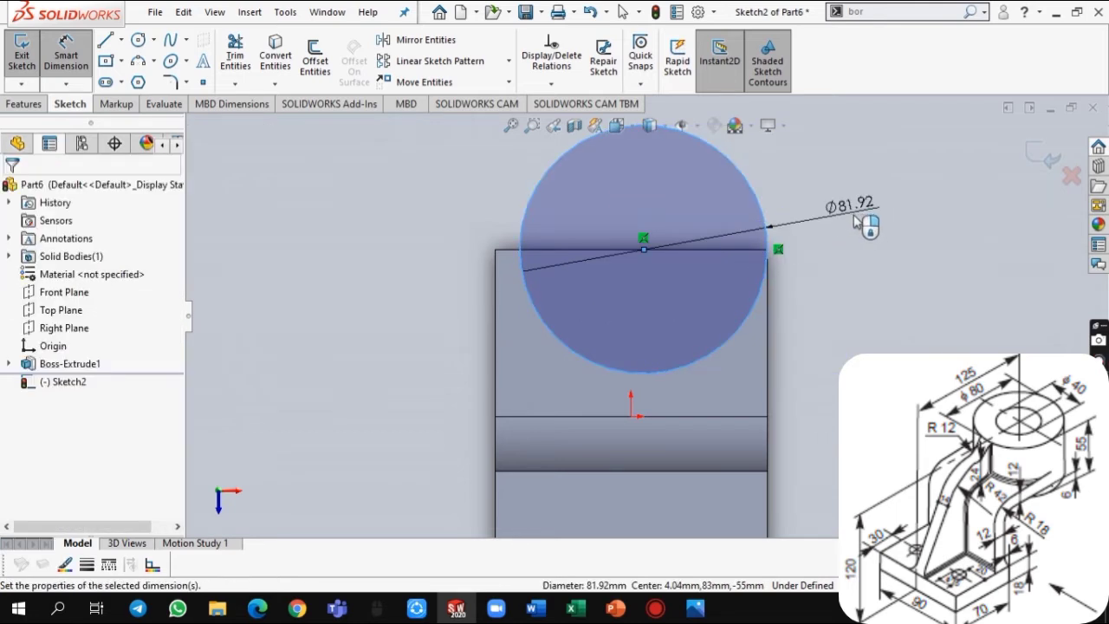
pyautogui.write('80')
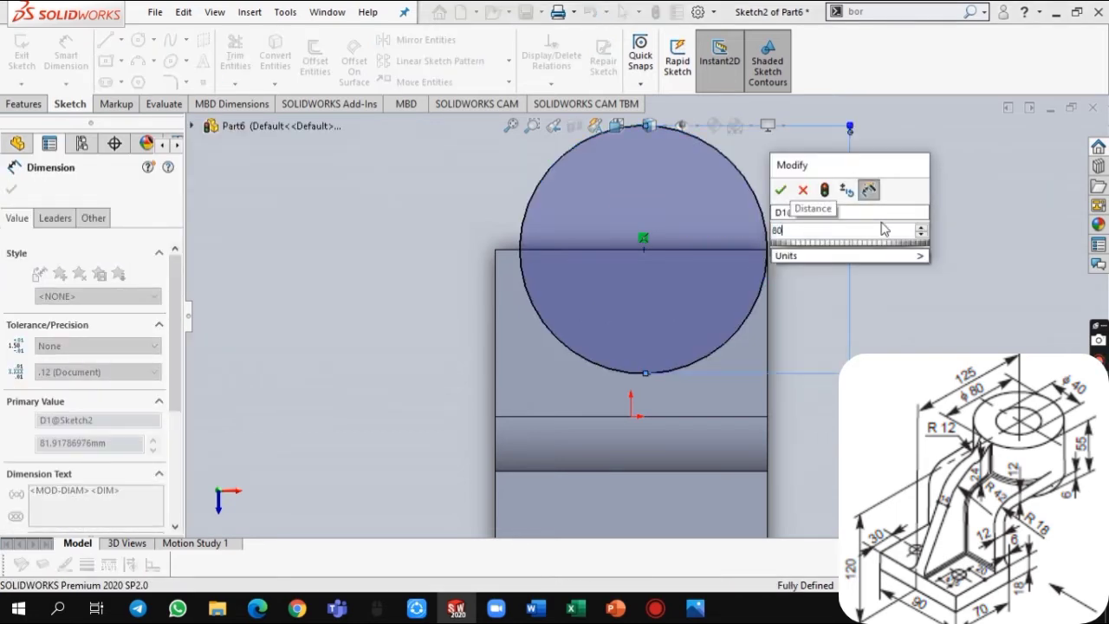
pyautogui.press('Return')
pyautogui.press('z')
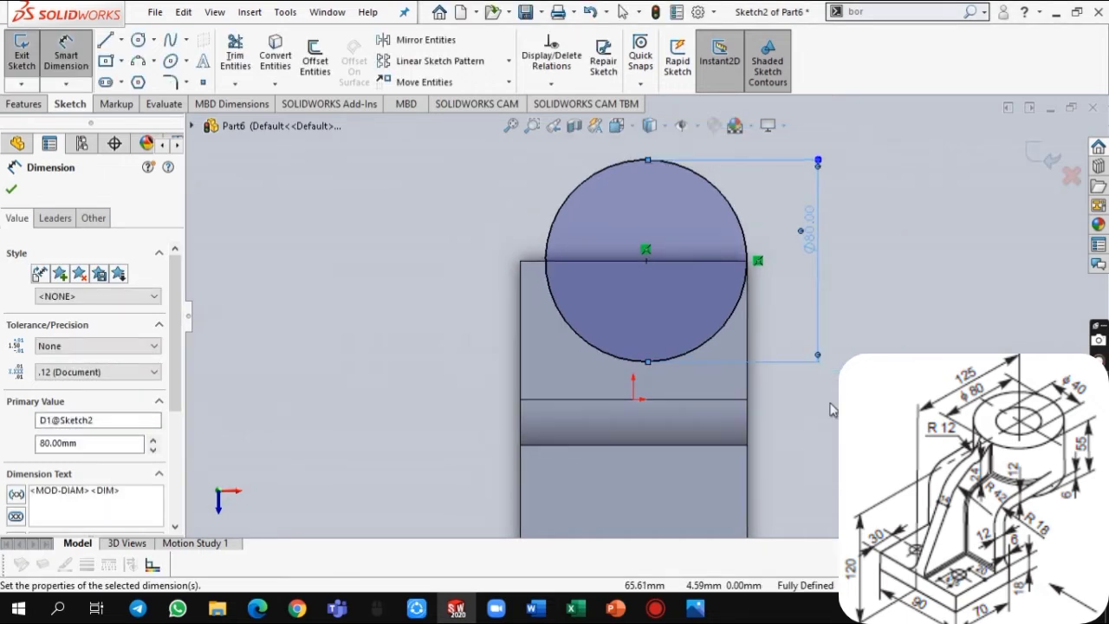
pyautogui.press('z')
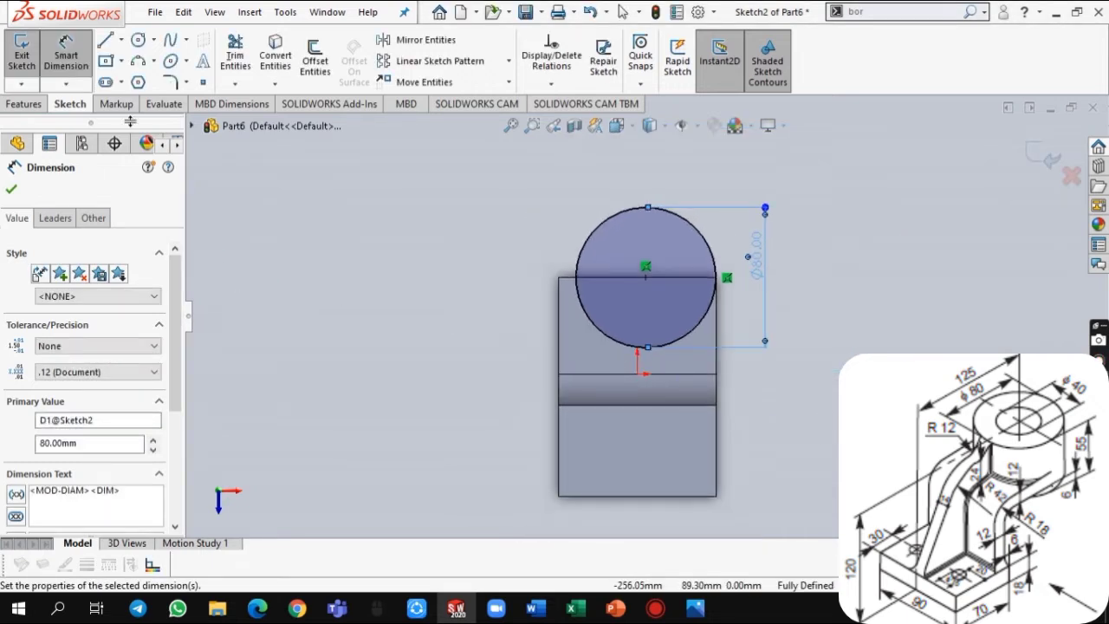
# Extrude the 80 mm circle upward from the arm's top face with a Blind depth of 55-18 mm.
pyautogui.click(21, 54)
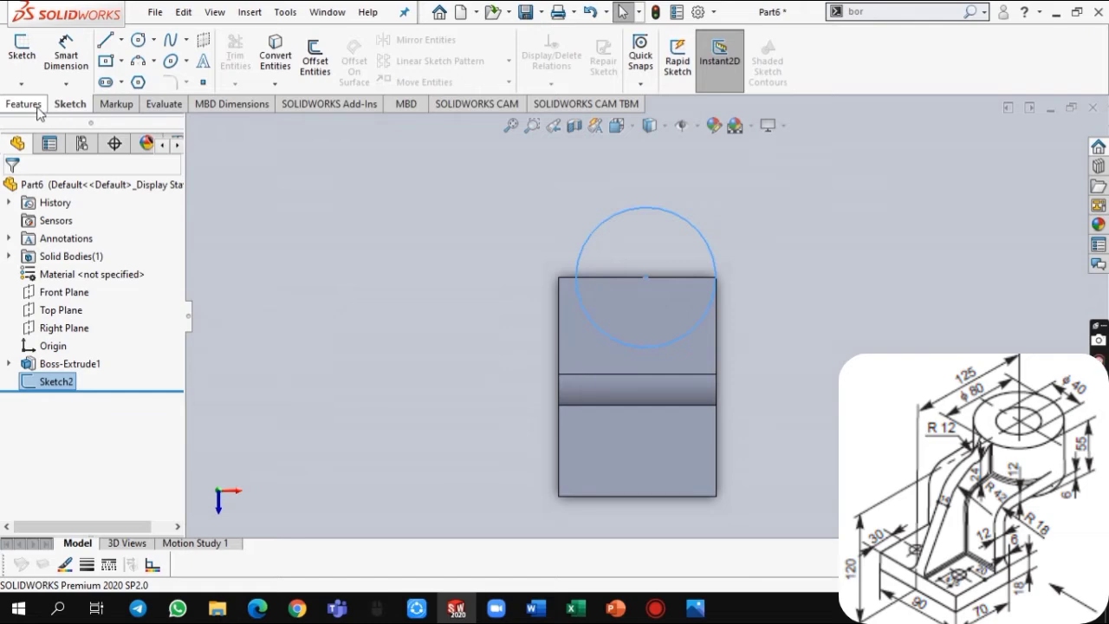
pyautogui.click(37, 110)
pyautogui.click(27, 57)
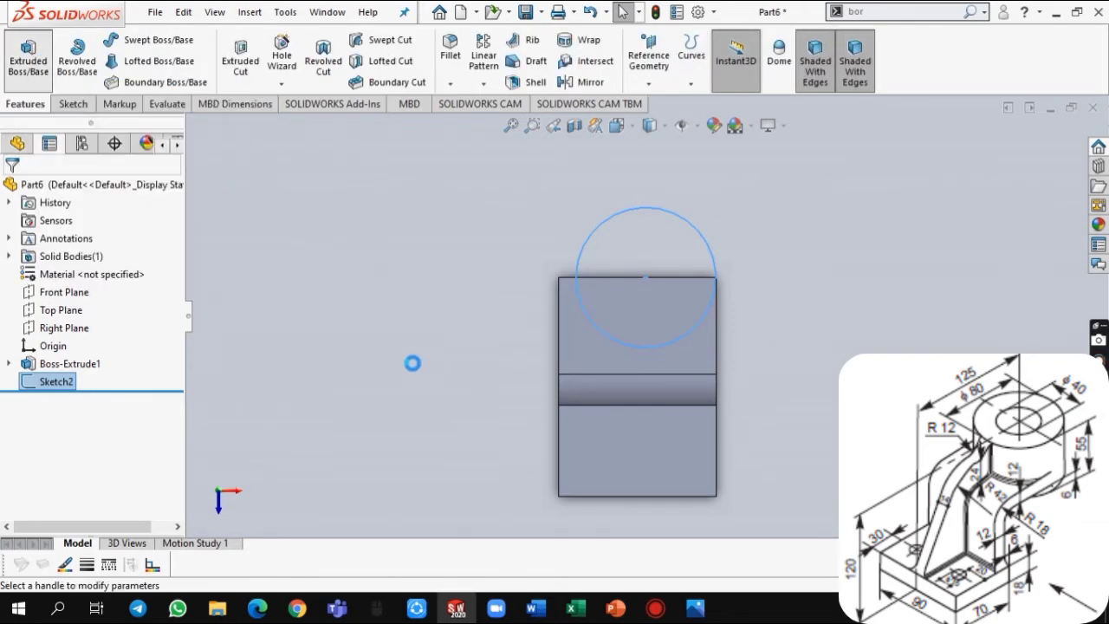
pyautogui.moveTo(416, 252); pyautogui.dragTo(266, 221, button='middle')
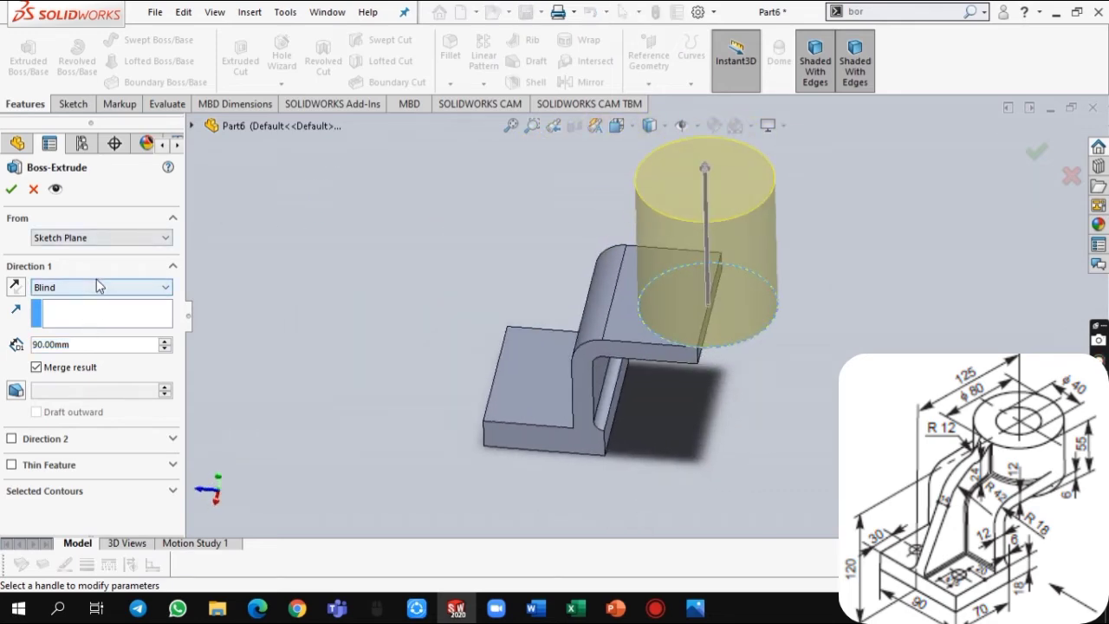
pyautogui.click(92, 345)
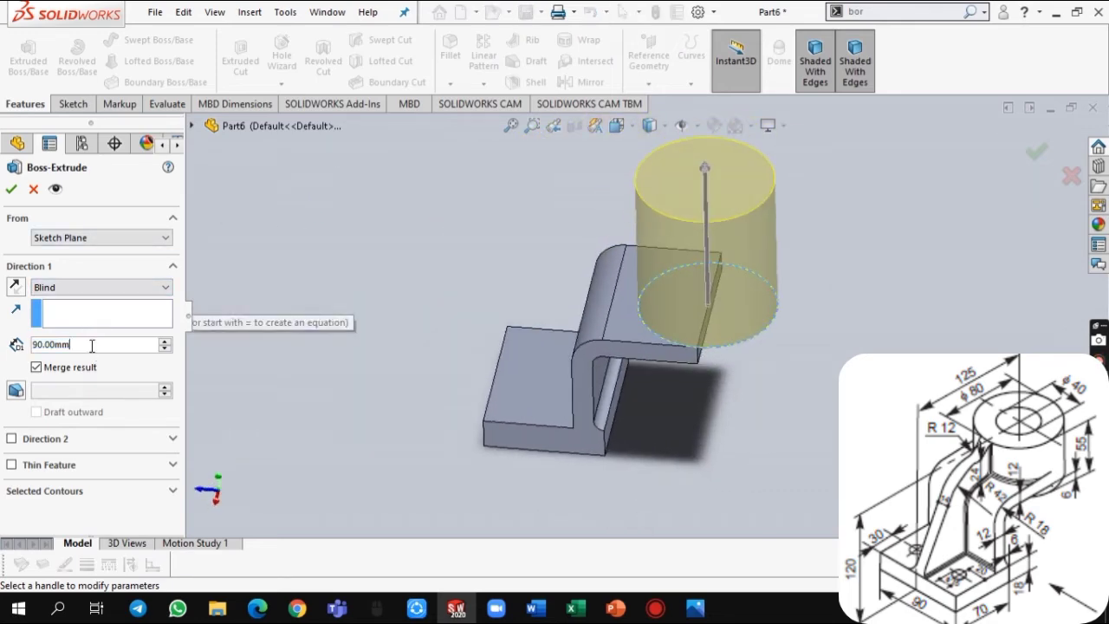
pyautogui.write('55')
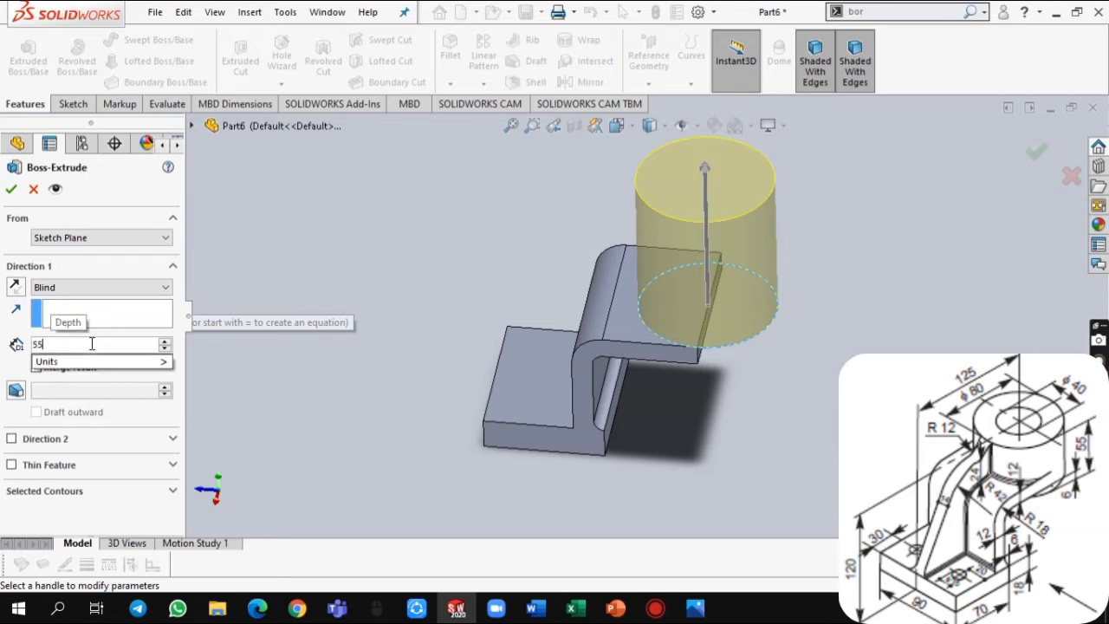
pyautogui.write('-')
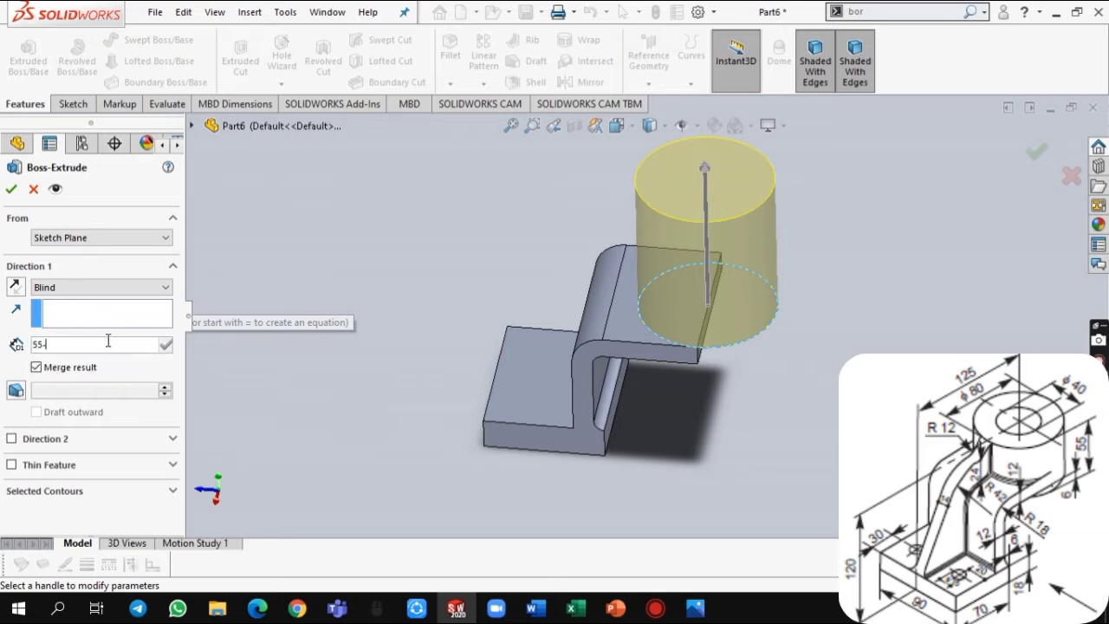
pyautogui.write('18')
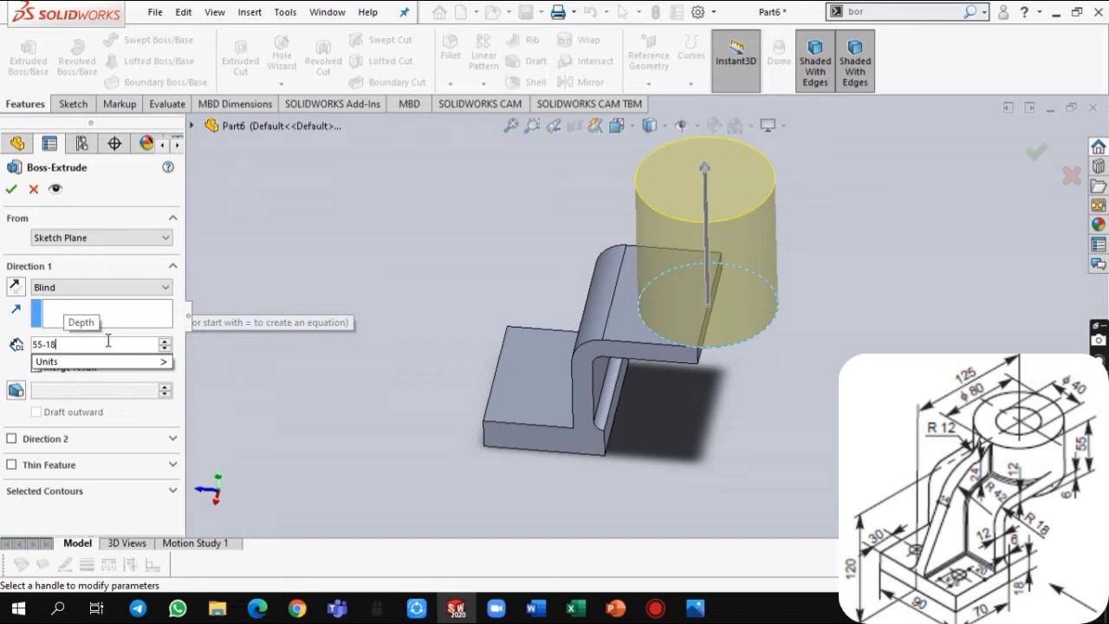
pyautogui.press('Return')
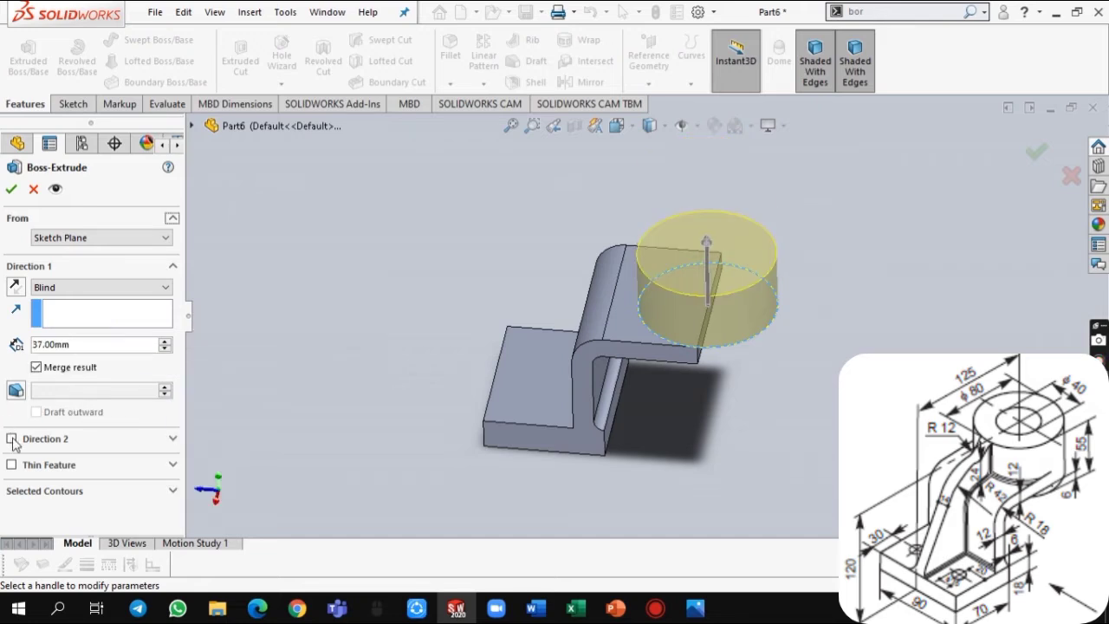
# Add a second direction to the boss extrusion with a Blind depth of 18 mm and finish the feature.
pyautogui.click(12, 439)
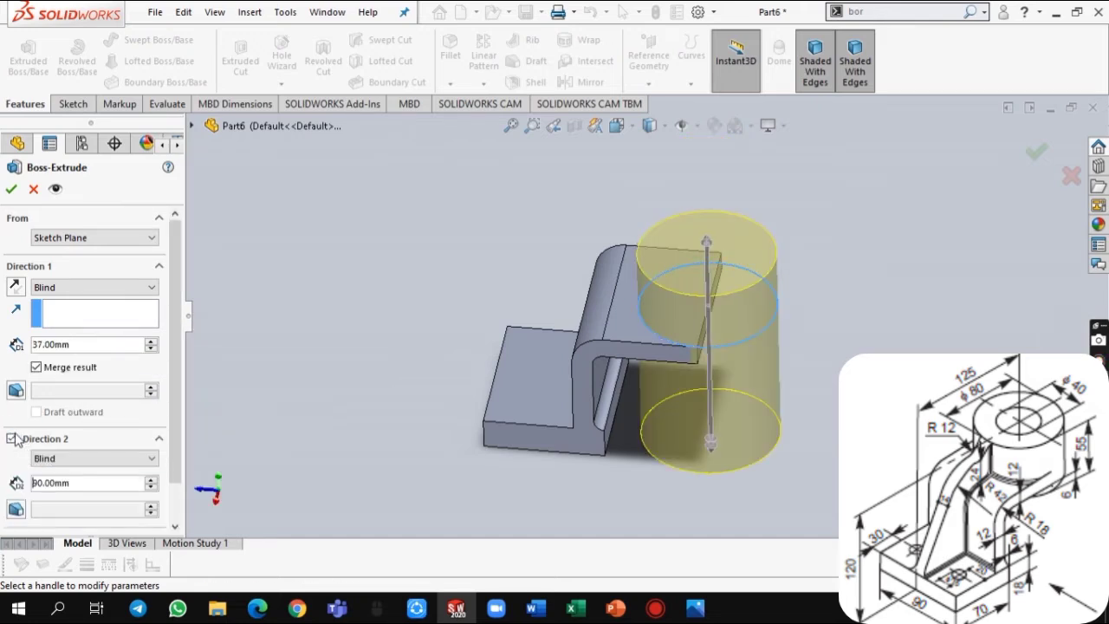
pyautogui.click(57, 482)
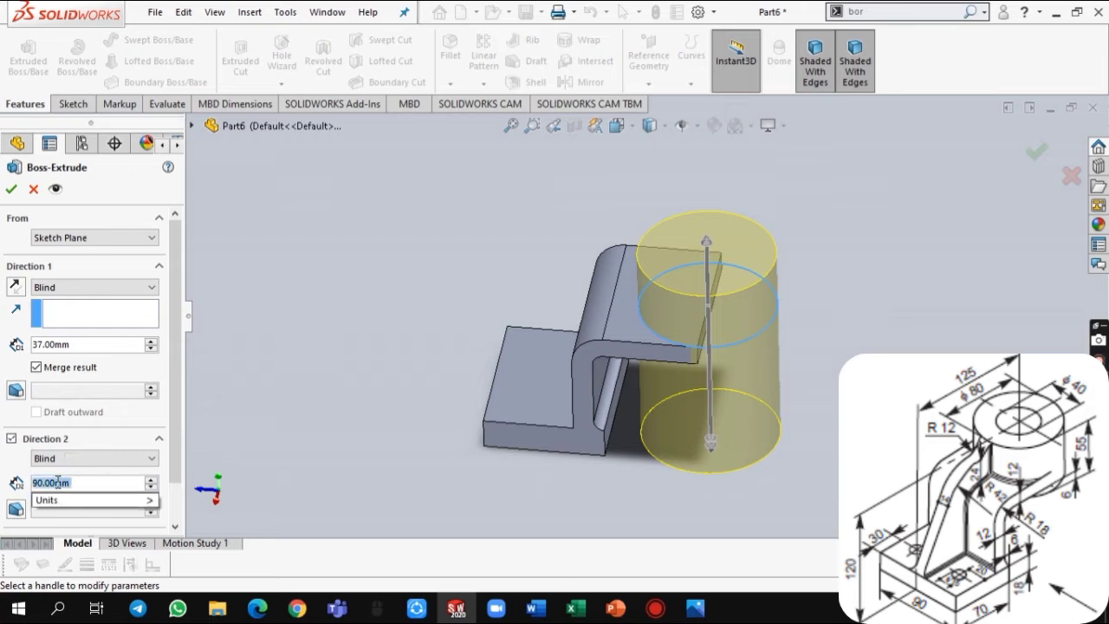
pyautogui.write('18')
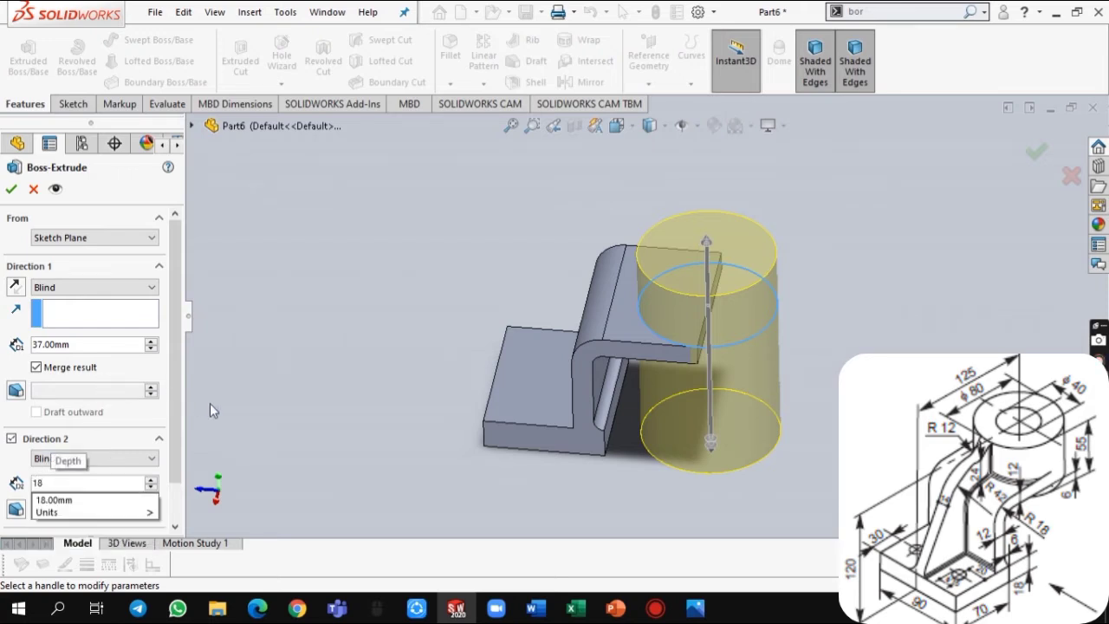
pyautogui.press('Return')
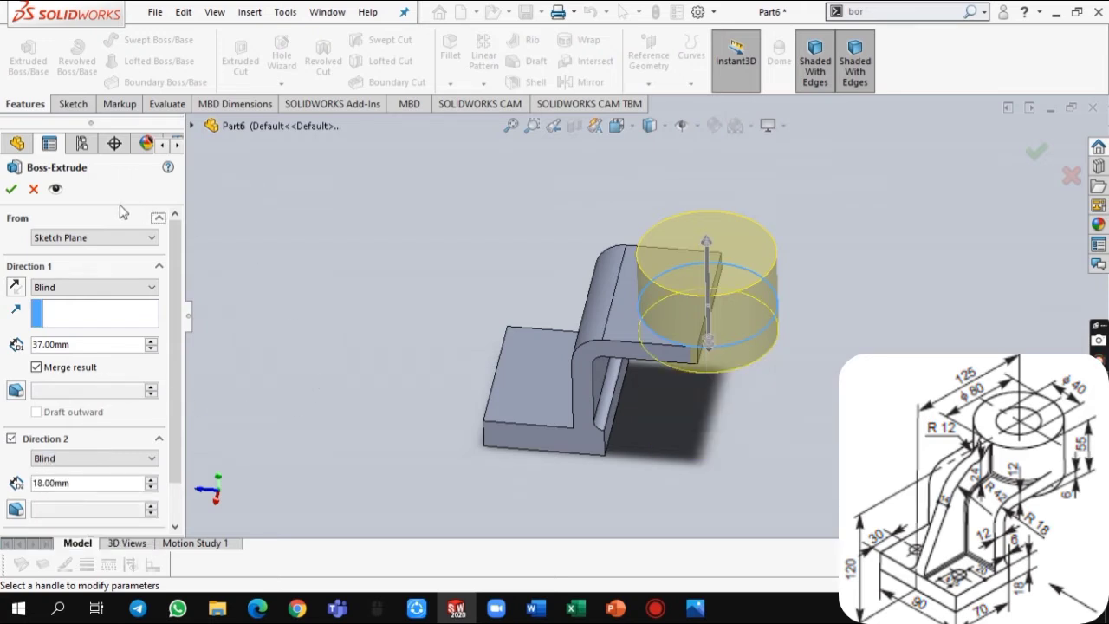
pyautogui.click(13, 192)
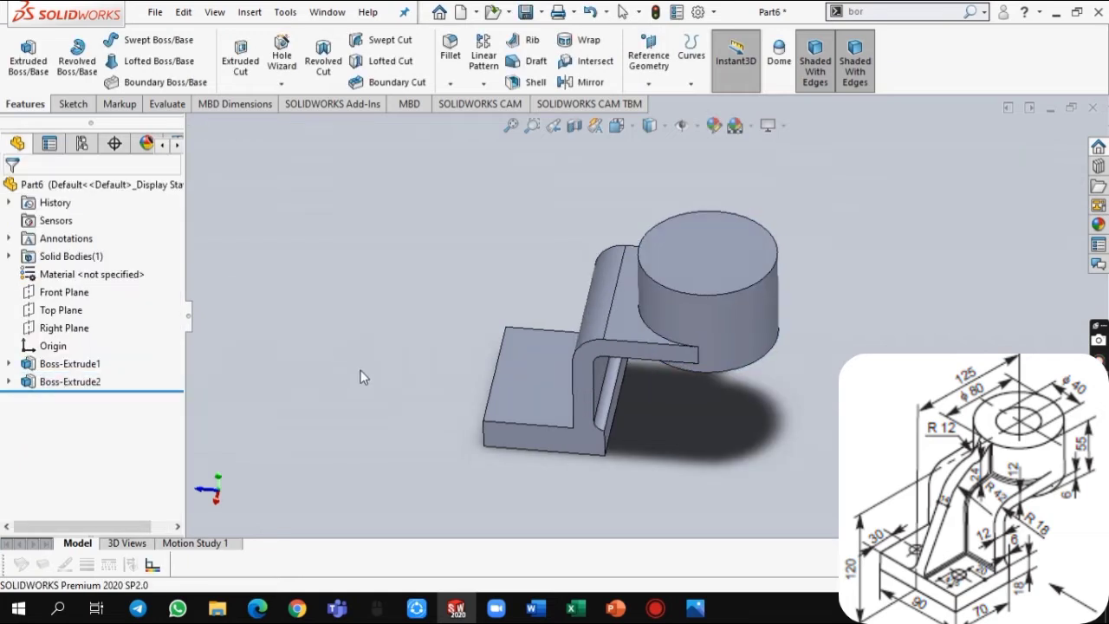
# Begin an extruded cut on the cylindrical boss's top face and sketch a concentric circle of about 19 mm radius.
pyautogui.click(721, 253)
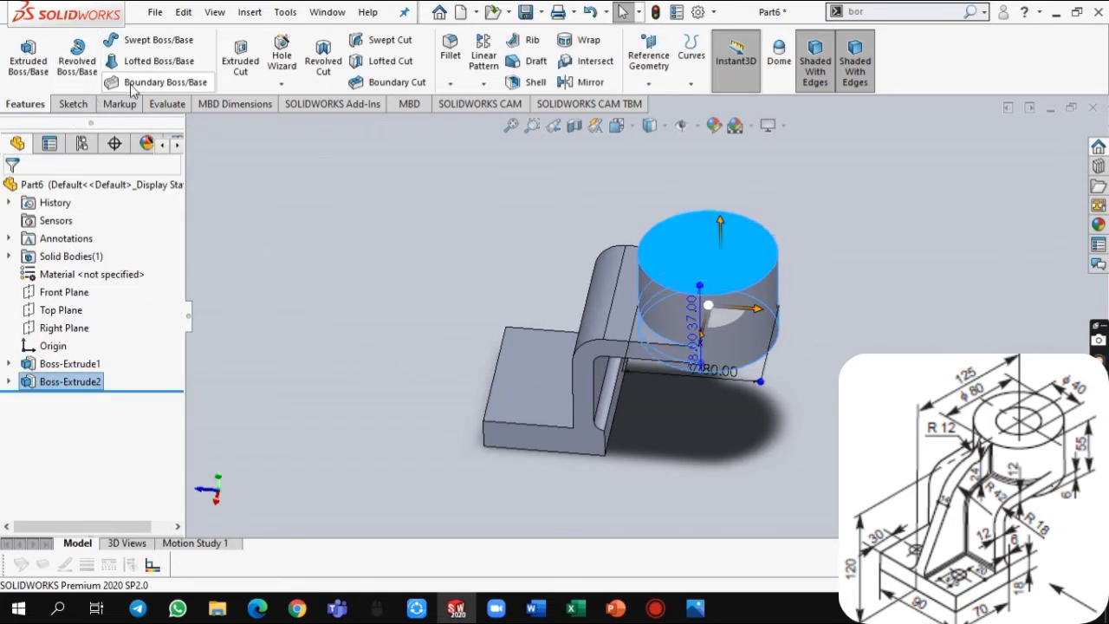
pyautogui.click(240, 70)
pyautogui.click(137, 39)
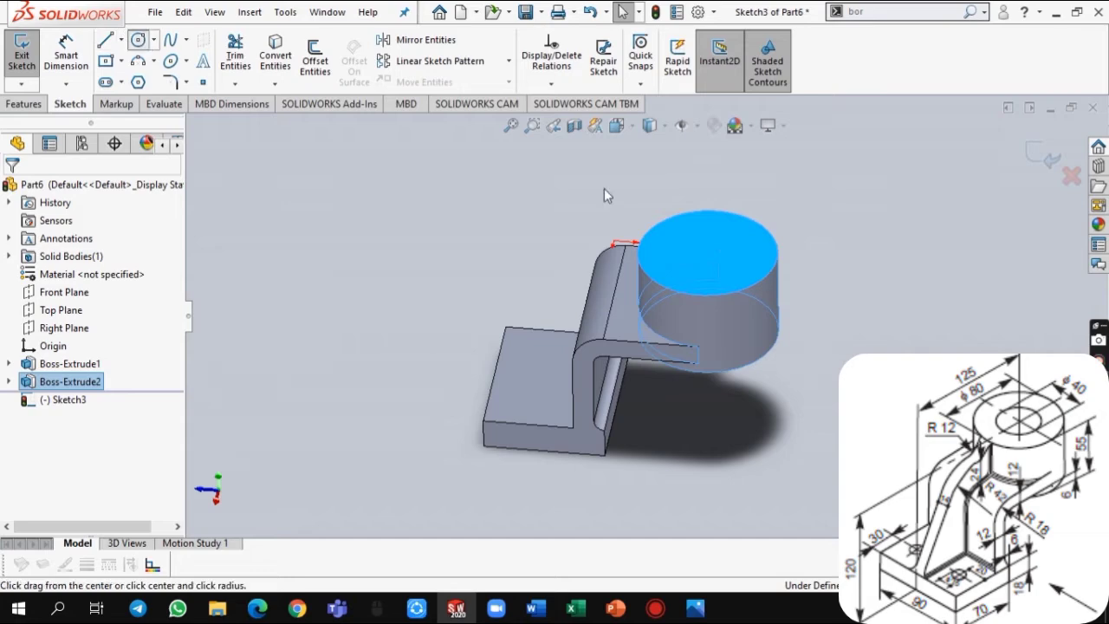
pyautogui.moveTo(744, 215)
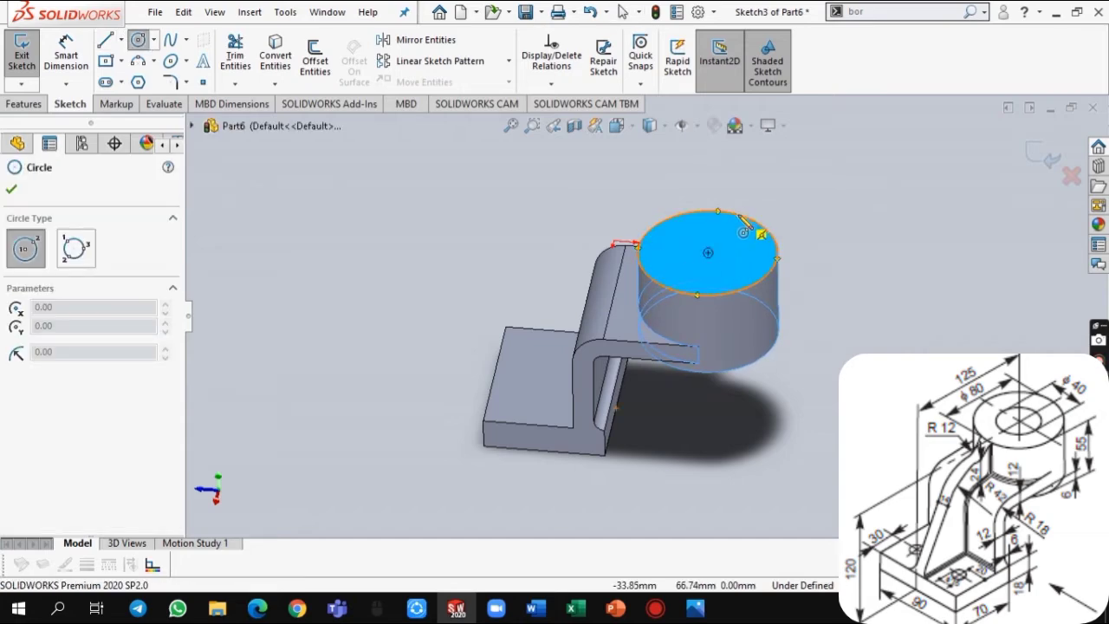
pyautogui.click(708, 253)
pyautogui.click(749, 250)
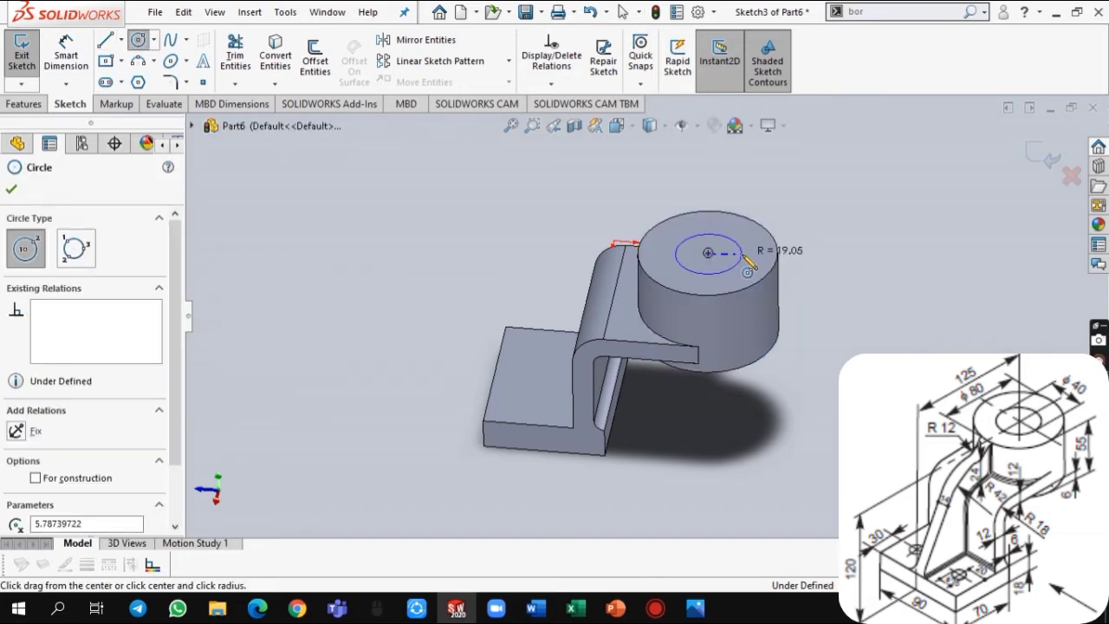
# Dimension the inner circle's diameter at 40 mm.
pyautogui.hotkey('ctrl', '8')
pyautogui.click(73, 63)
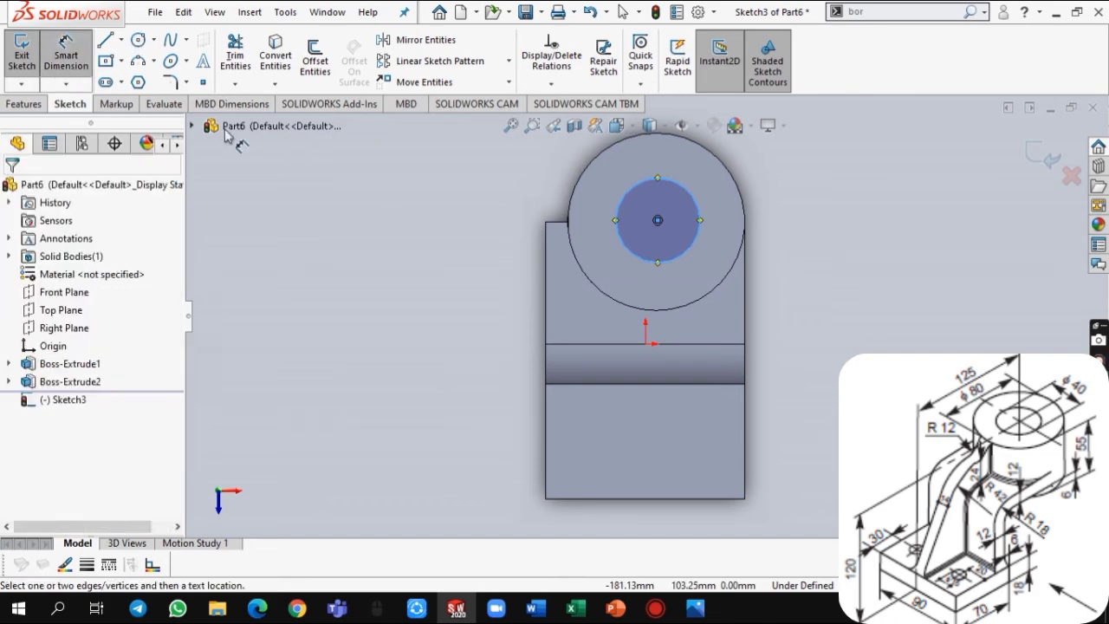
pyautogui.click(684, 260)
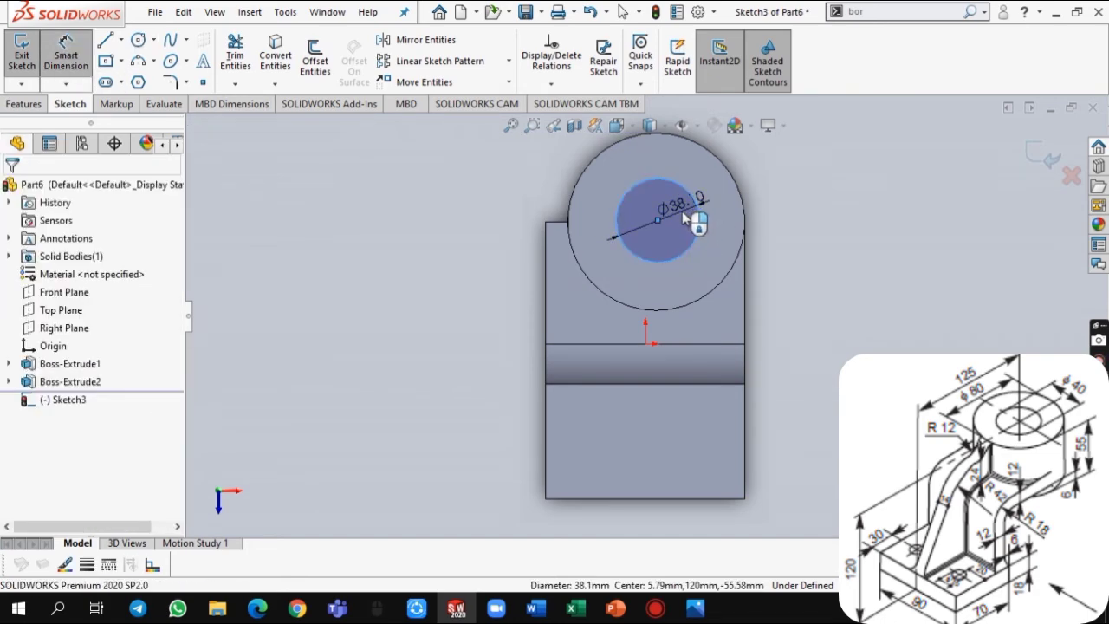
pyautogui.click(700, 227)
pyautogui.write('40')
pyautogui.press('Return')
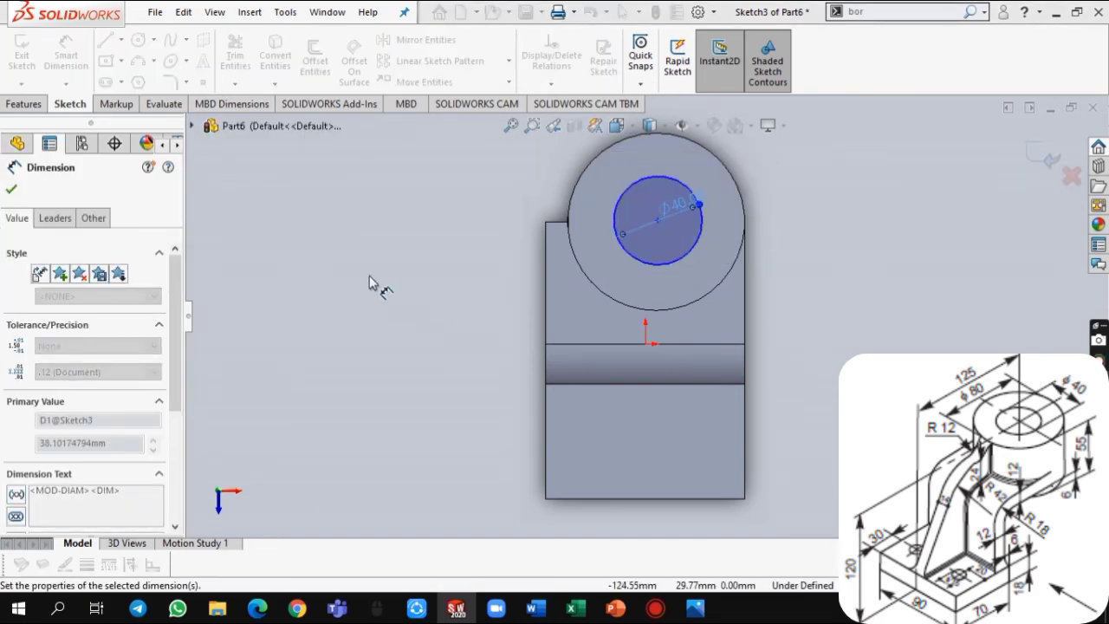
# Finish the hole sketch and cut it through the boss with the Through All end condition.
pyautogui.click(35, 62)
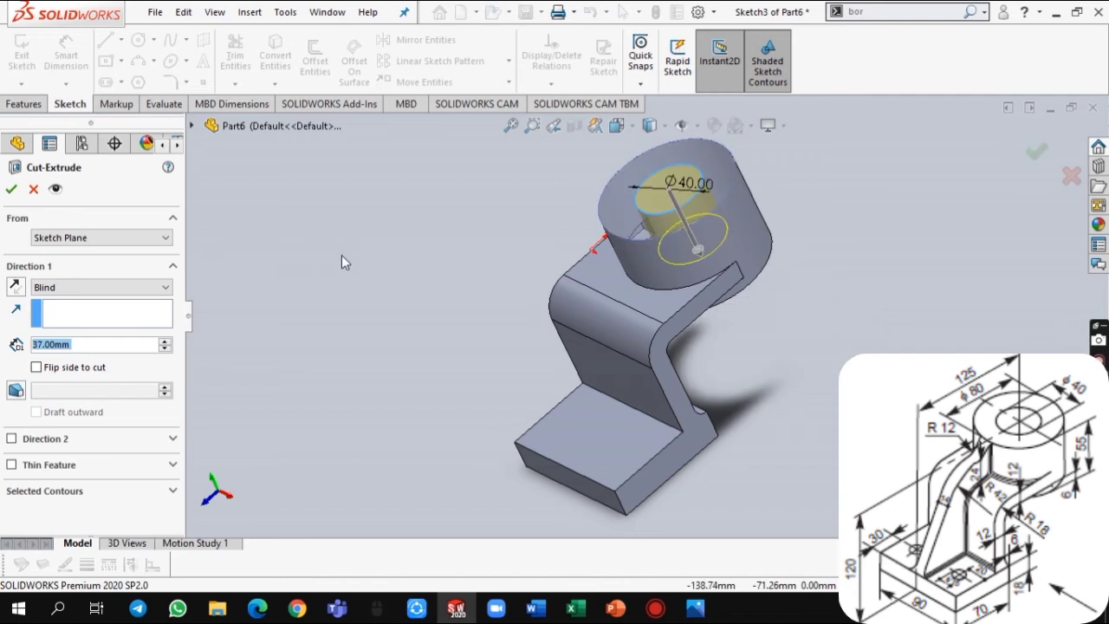
pyautogui.click(65, 291)
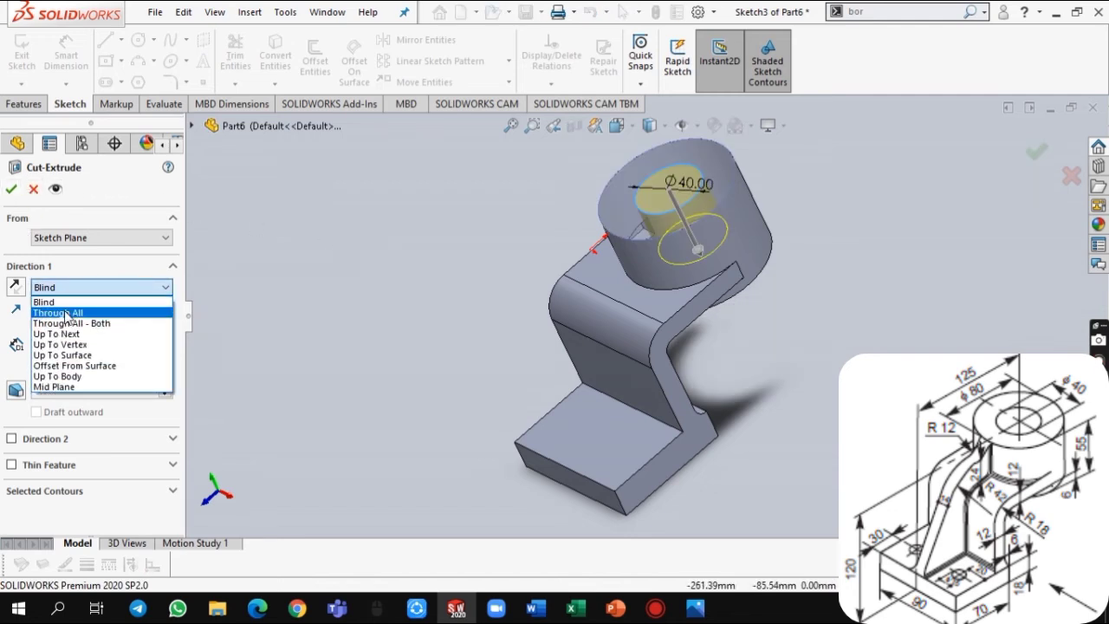
pyautogui.click(54, 312)
pyautogui.click(14, 185)
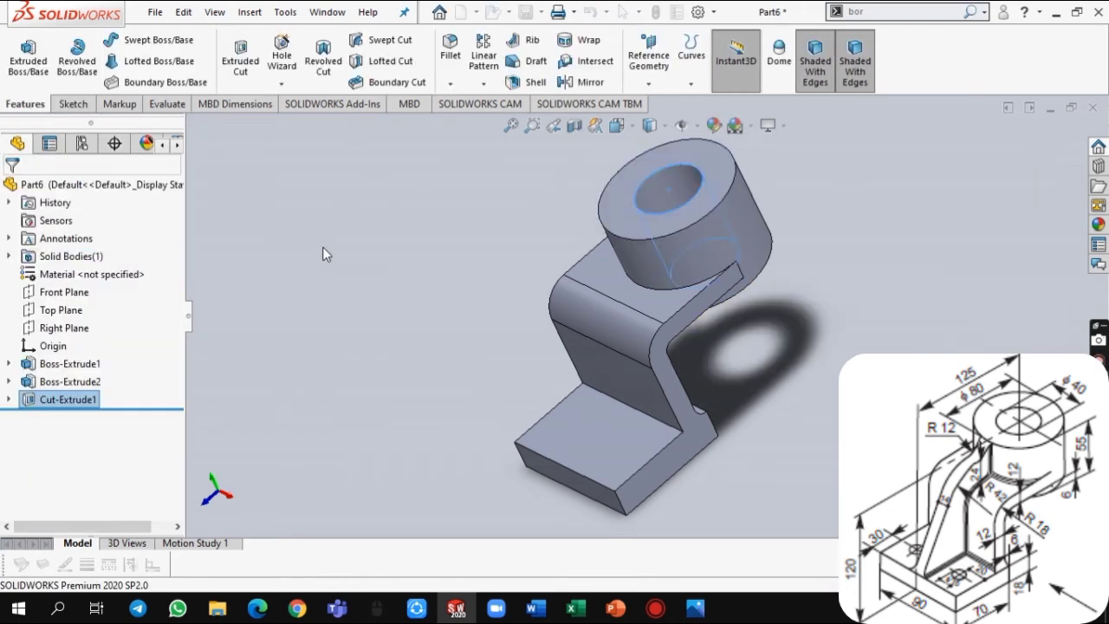
# Orient the model to the Right view and open a new sketch on the Right Plane.
pyautogui.moveTo(372, 289)
pyautogui.mouseDown(button='middle')
pyautogui.moveTo(387, 179)
pyautogui.moveTo(369, 289)
pyautogui.moveTo(391, 280)
pyautogui.mouseUp(button='middle')
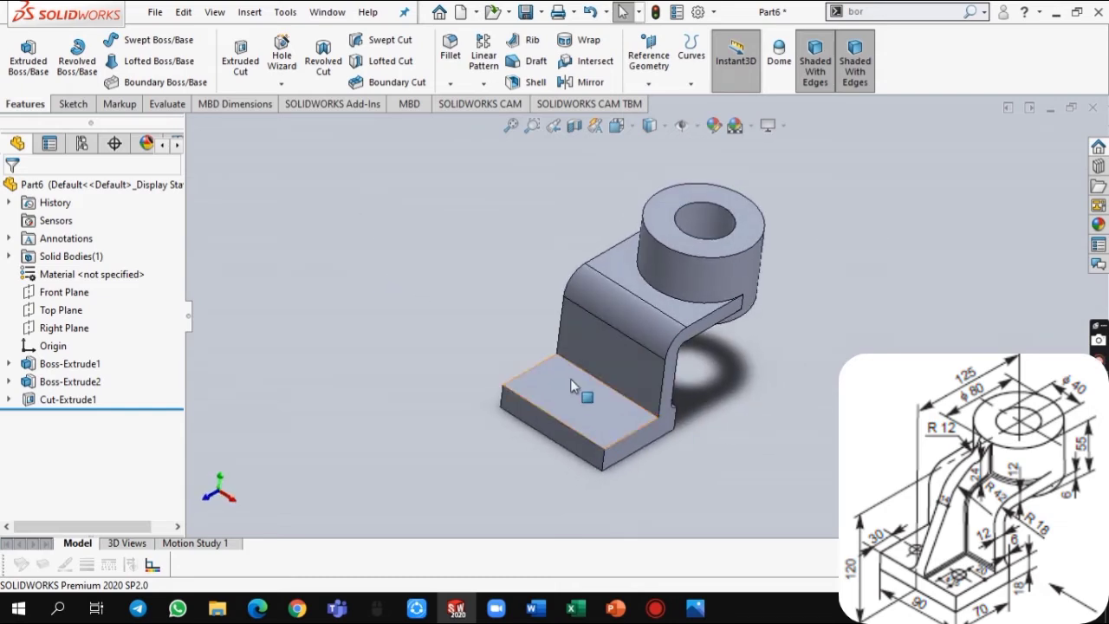
pyautogui.click(64, 328)
pyautogui.click(616, 126)
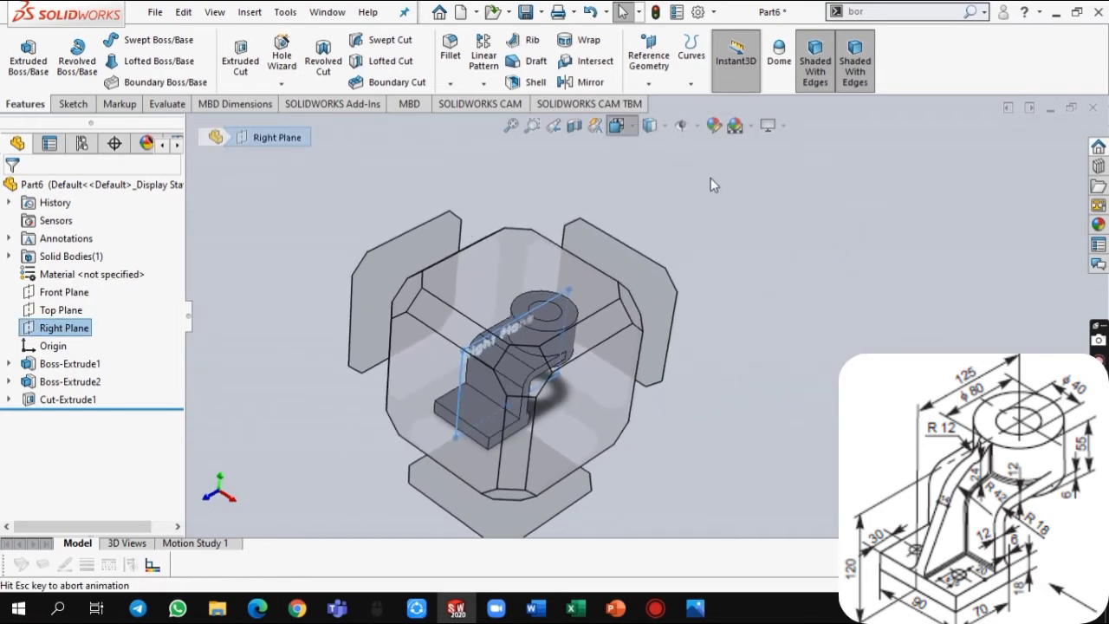
pyautogui.click(709, 215)
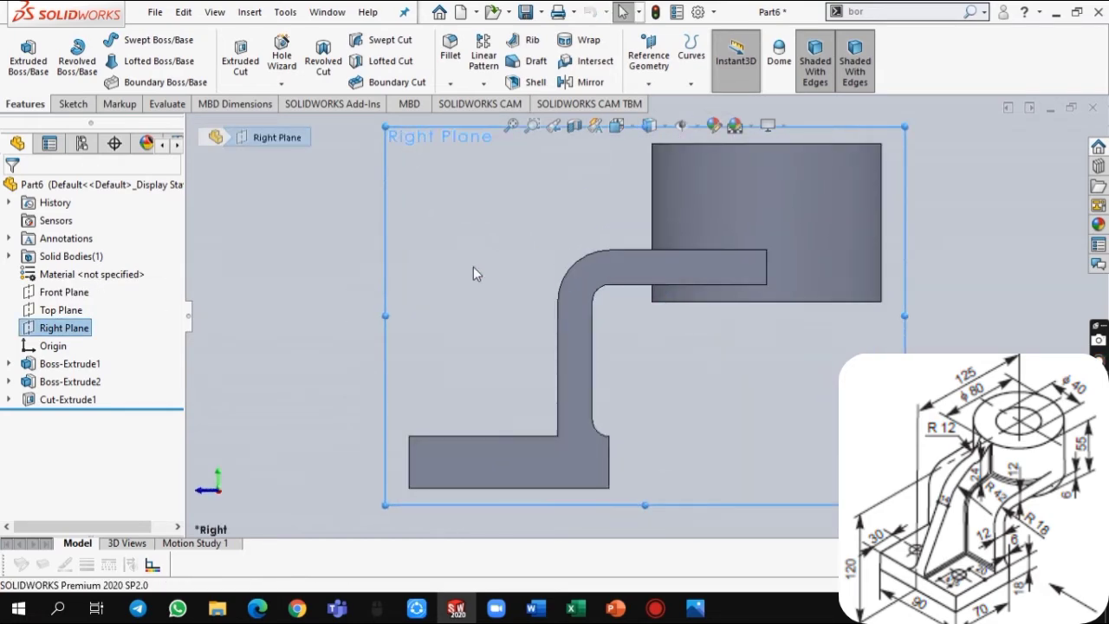
pyautogui.click(351, 305)
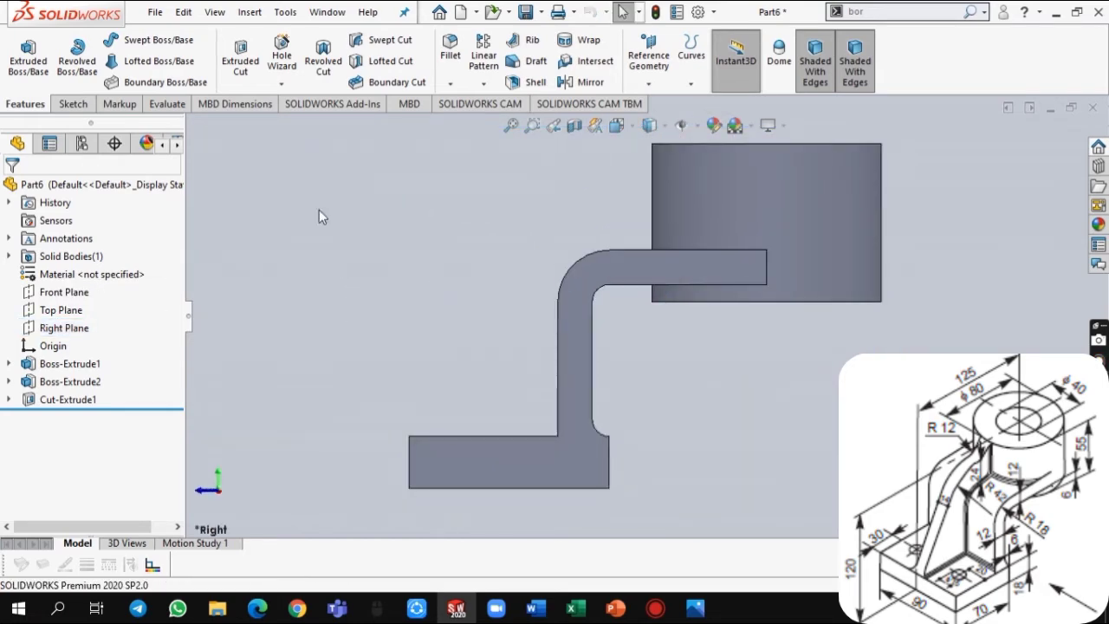
pyautogui.click(73, 106)
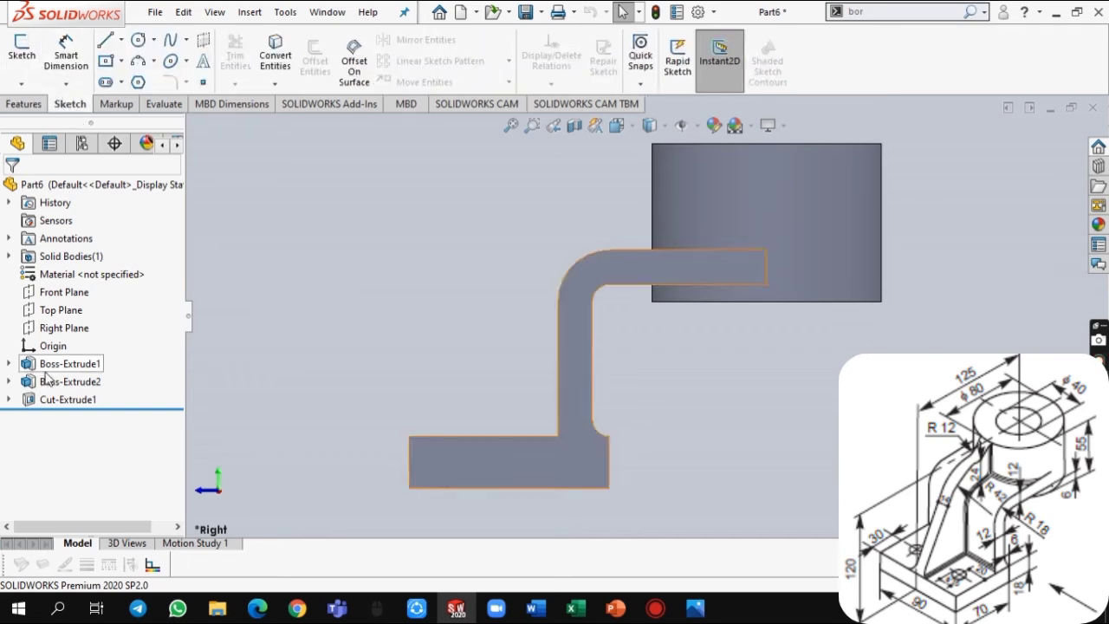
pyautogui.click(52, 328)
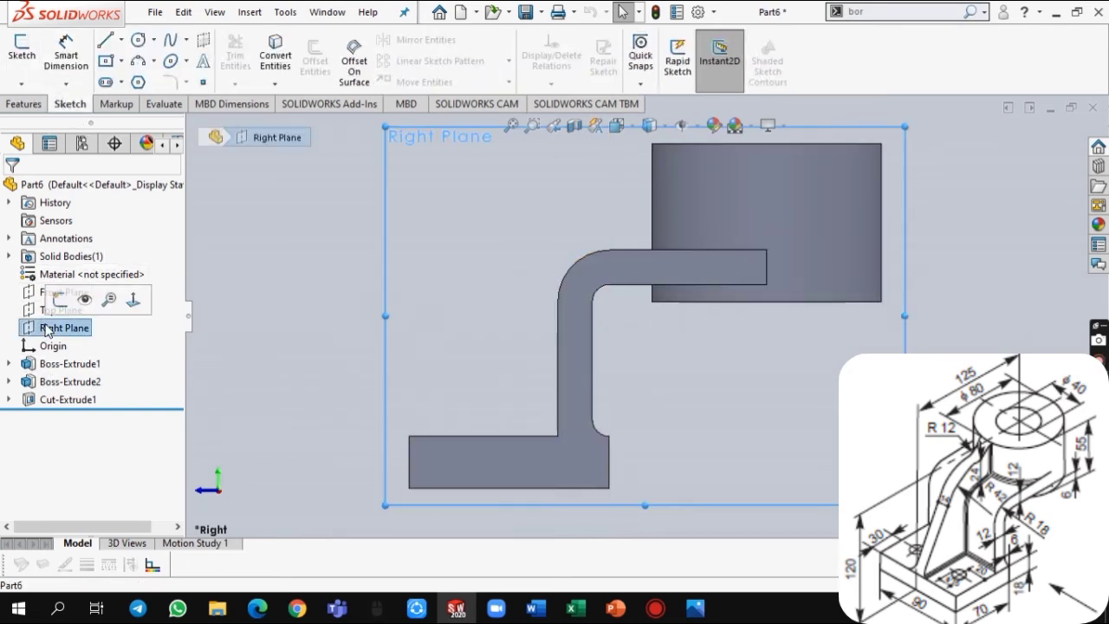
pyautogui.click(22, 47)
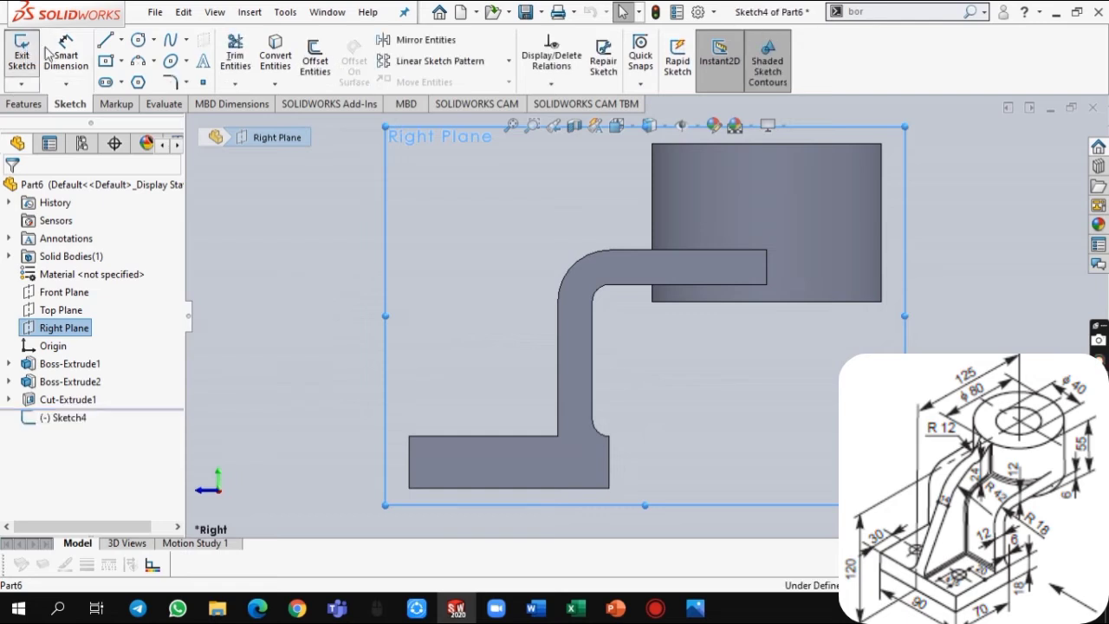
# Sketch a slanted line about 53 mm long from the base's upper outer corner up toward the bend of the upright.
pyautogui.click(105, 40)
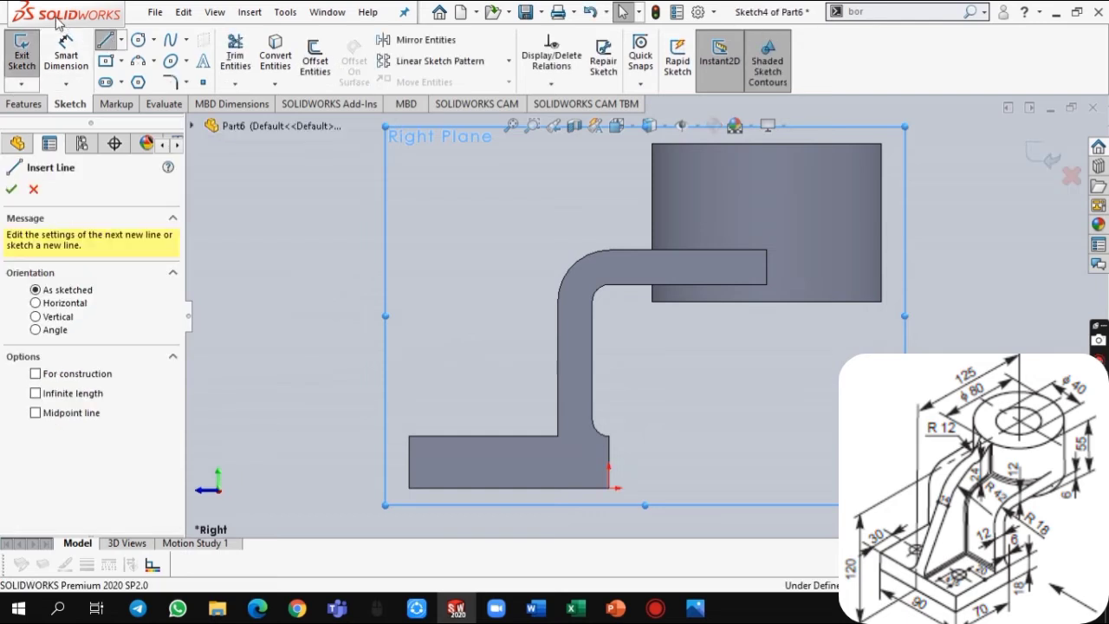
pyautogui.click(409, 436)
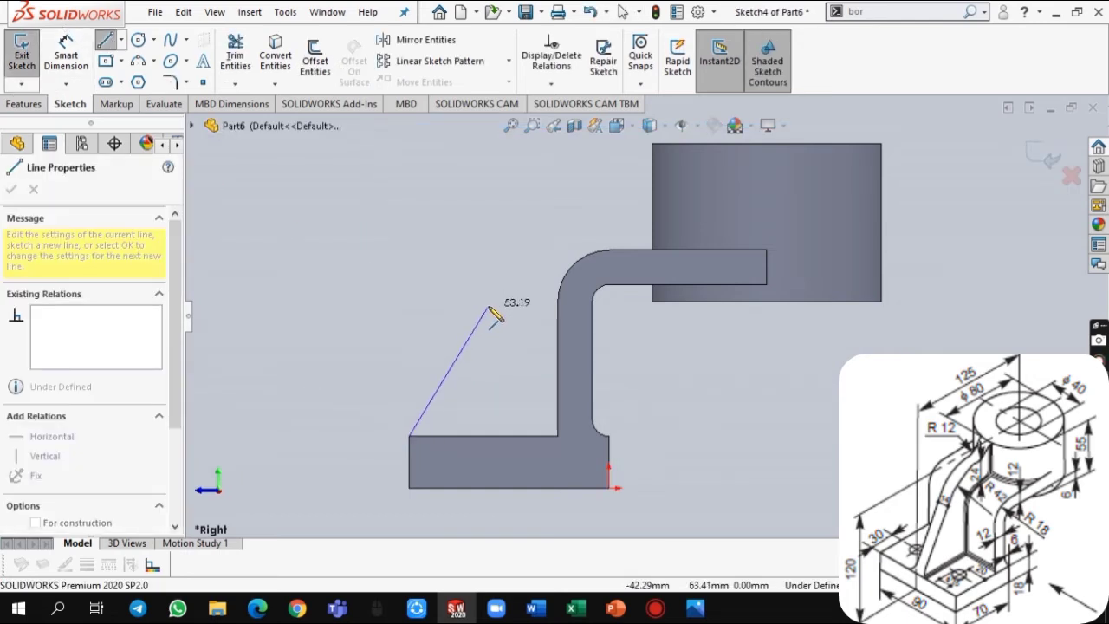
pyautogui.click(484, 300)
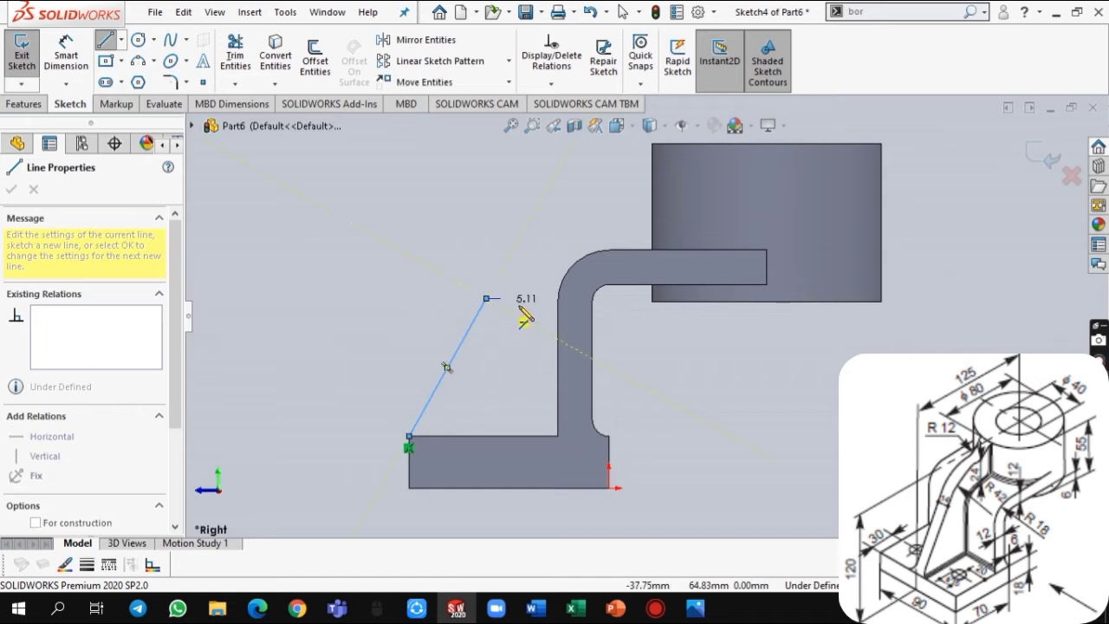
# Sketch a circle of about 36 mm radius centred on the centre point of the upright's bend.
pyautogui.click(138, 41)
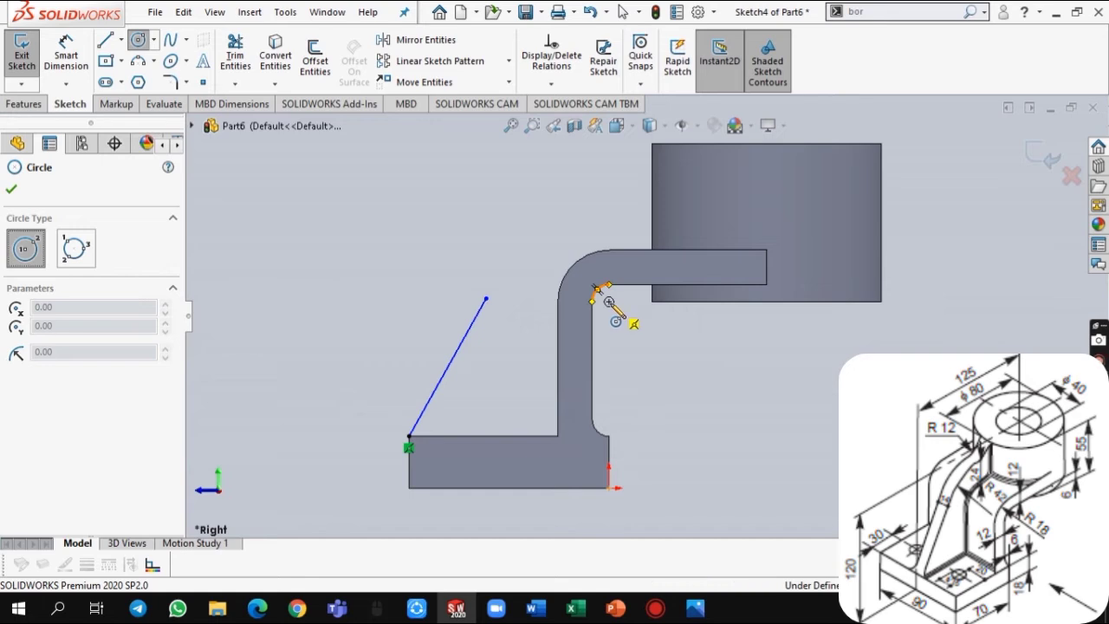
pyautogui.click(609, 301)
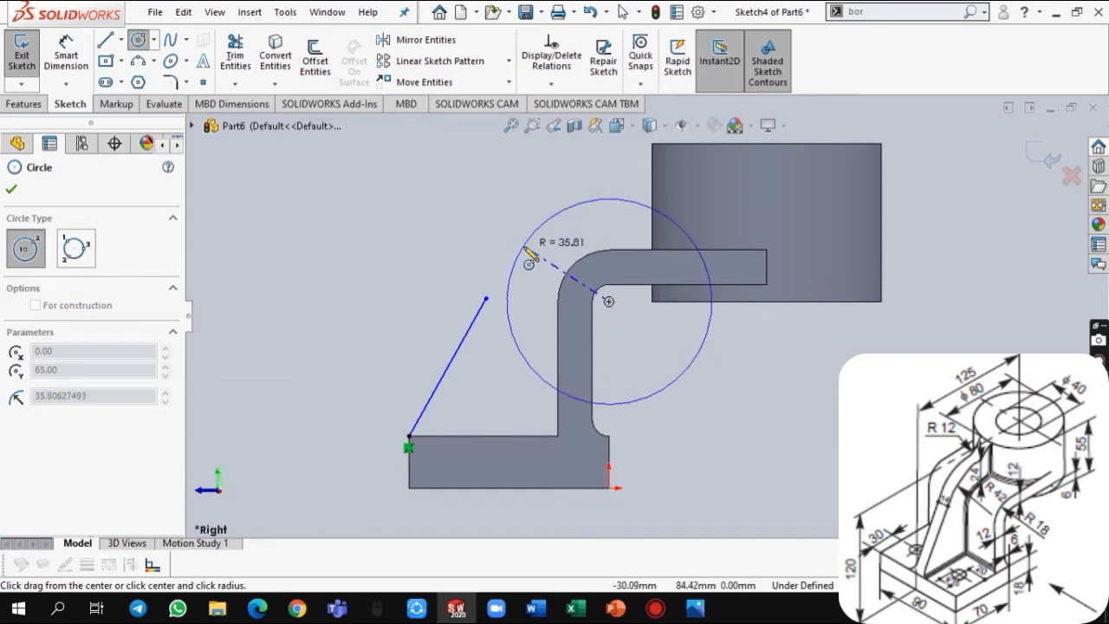
pyautogui.click(515, 260)
# Dimension the diameter of the circle around the bend at 84 mm.
pyautogui.click(105, 40)
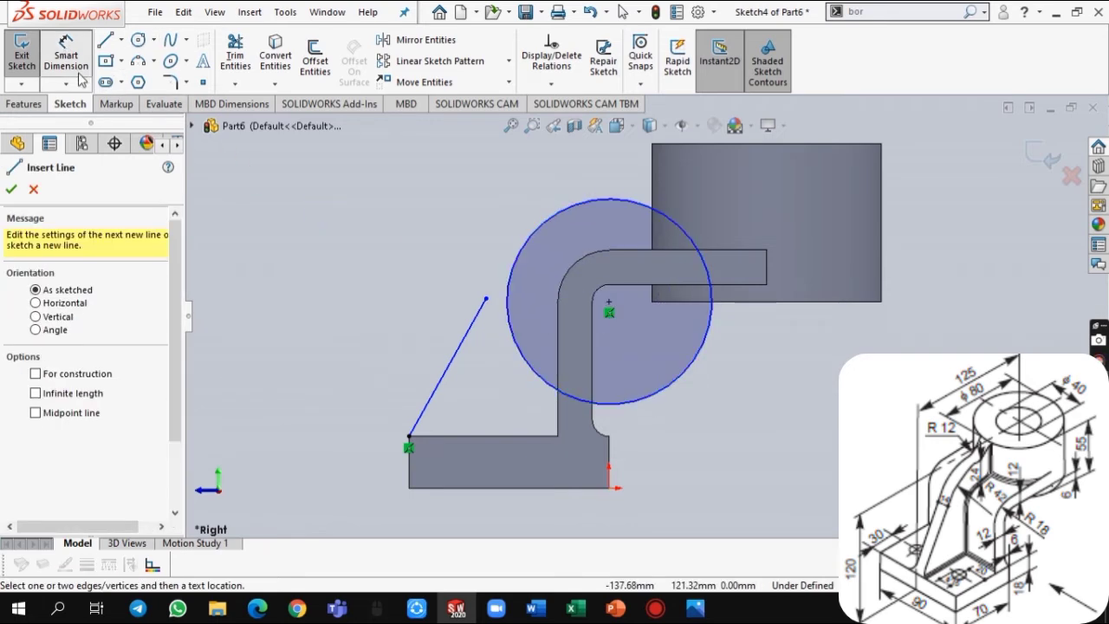
pyautogui.click(601, 197)
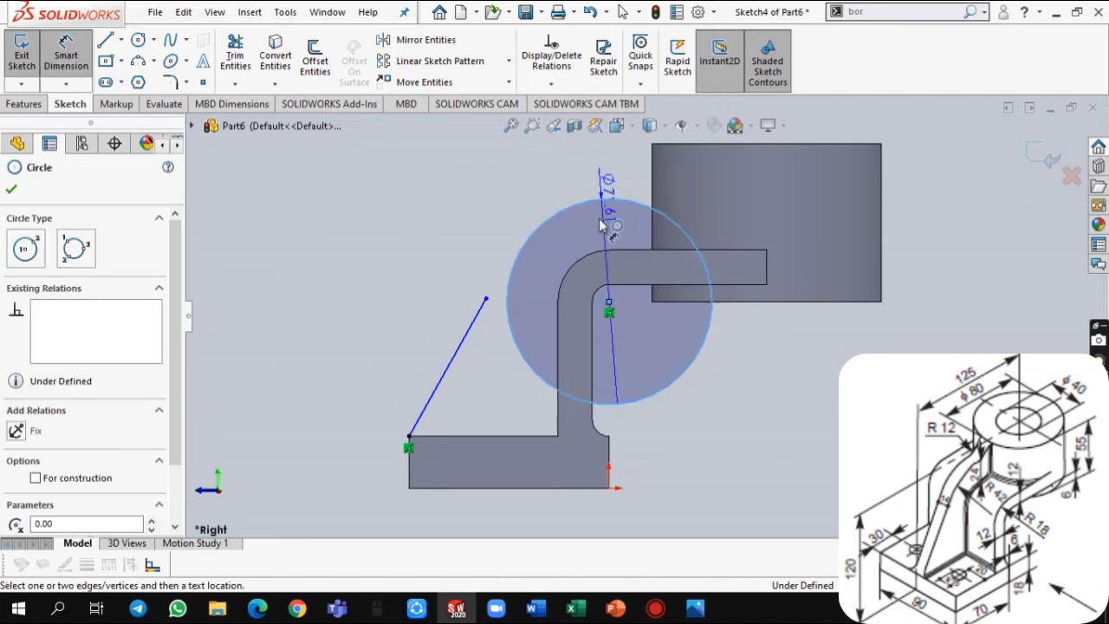
pyautogui.click(565, 246)
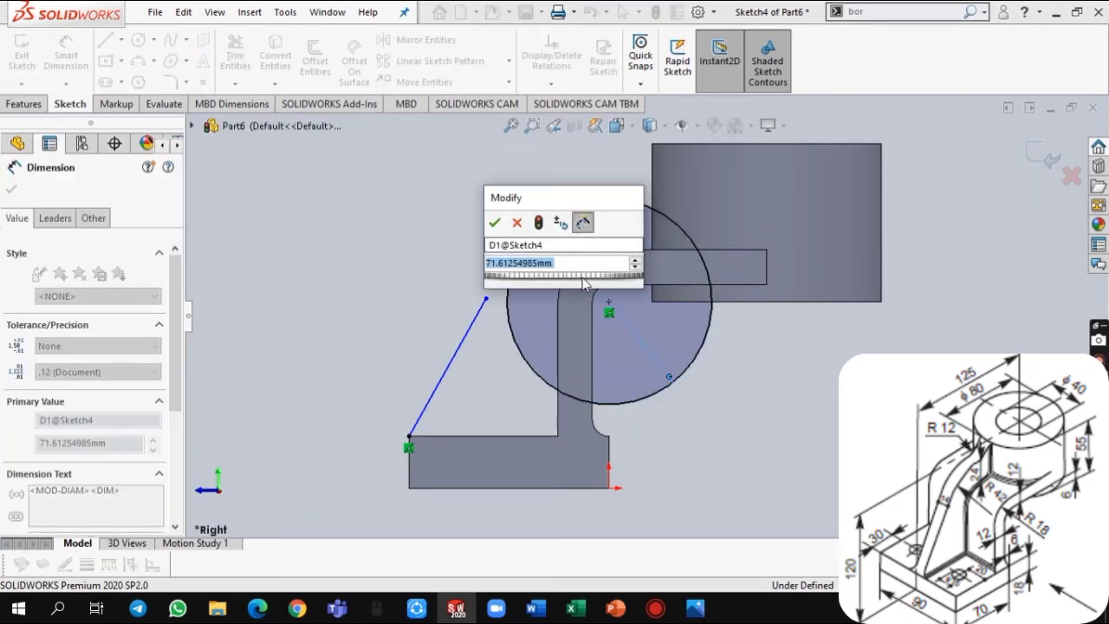
pyautogui.write('8')
pyautogui.press('BackSpace')
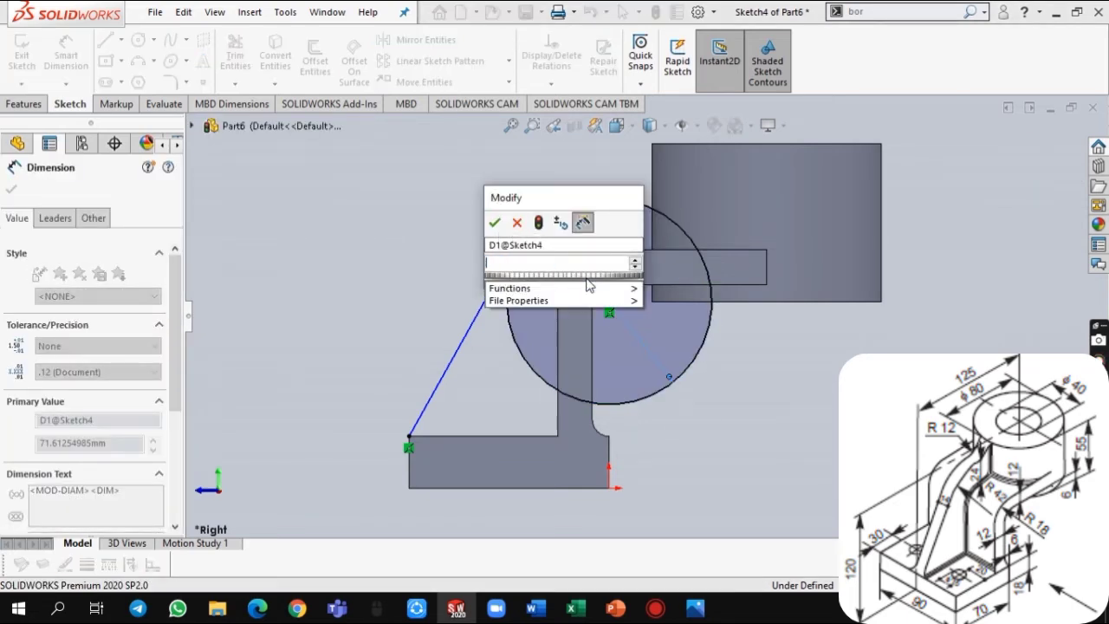
pyautogui.write('80')
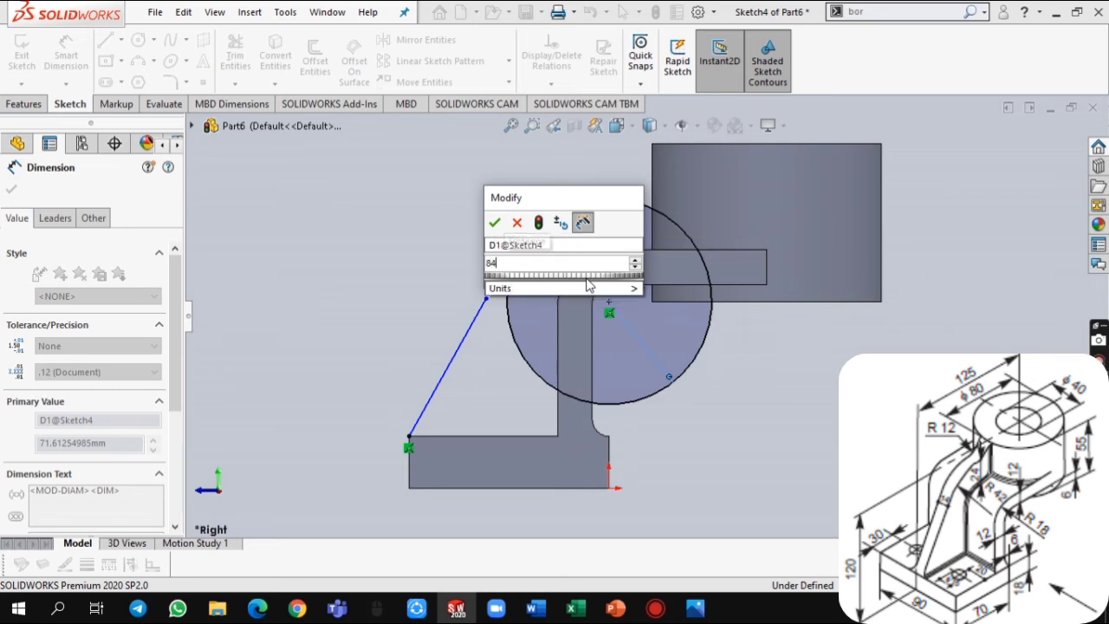
pyautogui.click(494, 223)
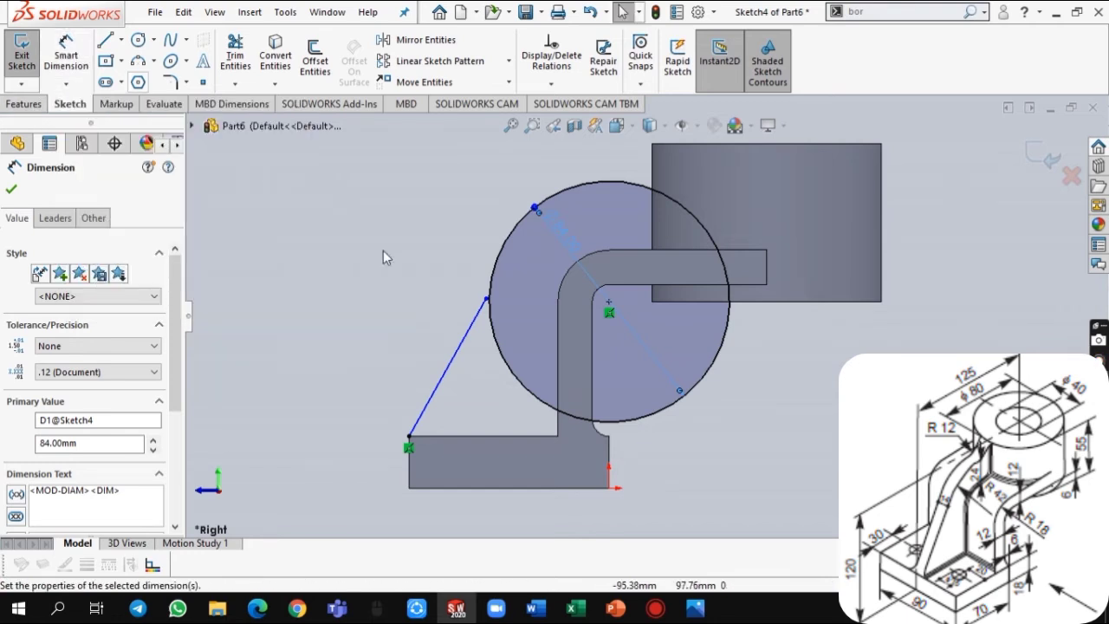
# Make the slanted line tangent to the 84 mm circle and extend its free upper endpoint onto the circle.
pyautogui.click(452, 359)
pyautogui.keyDown('ctrl'); pyautogui.click(496, 286); pyautogui.keyUp('ctrl')
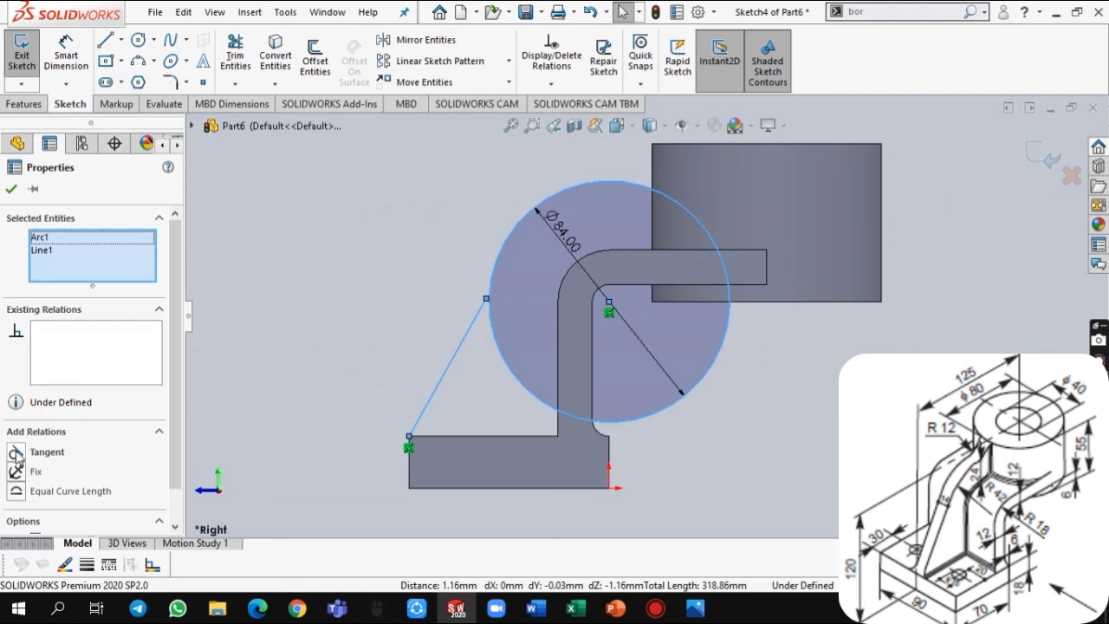
pyautogui.click(18, 453)
pyautogui.click(11, 189)
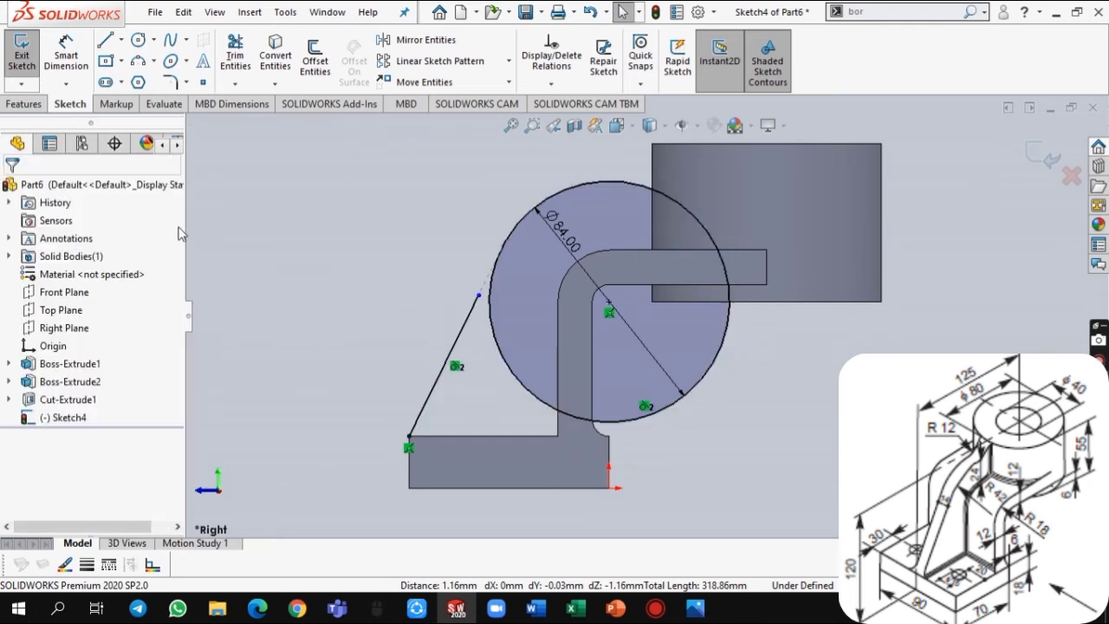
pyautogui.moveTo(478, 296); pyautogui.dragTo(502, 249)
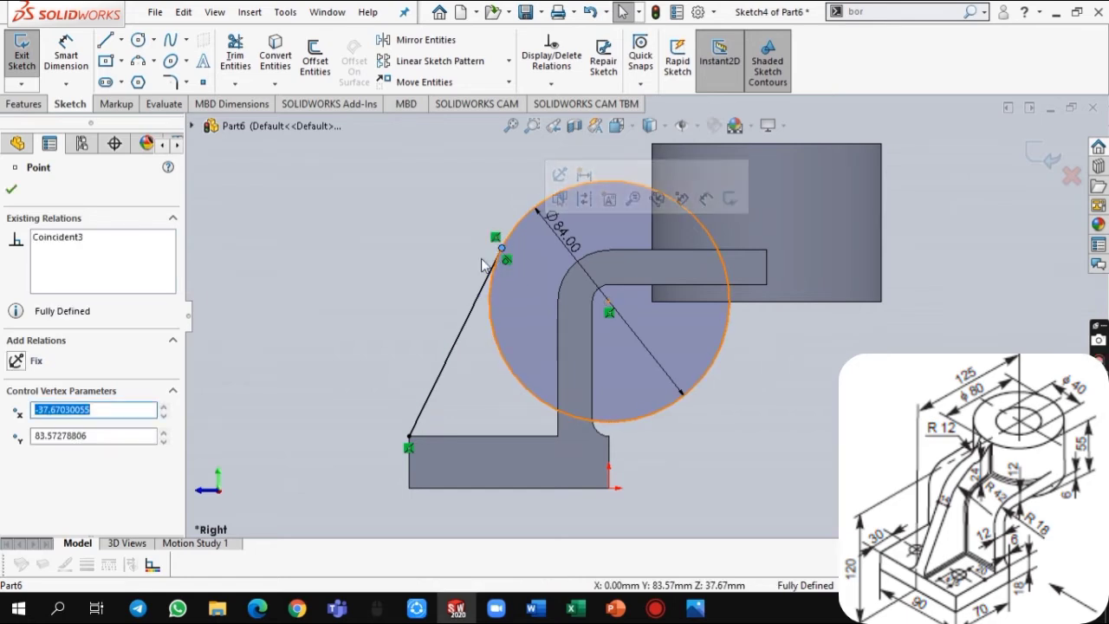
pyautogui.click(456, 270)
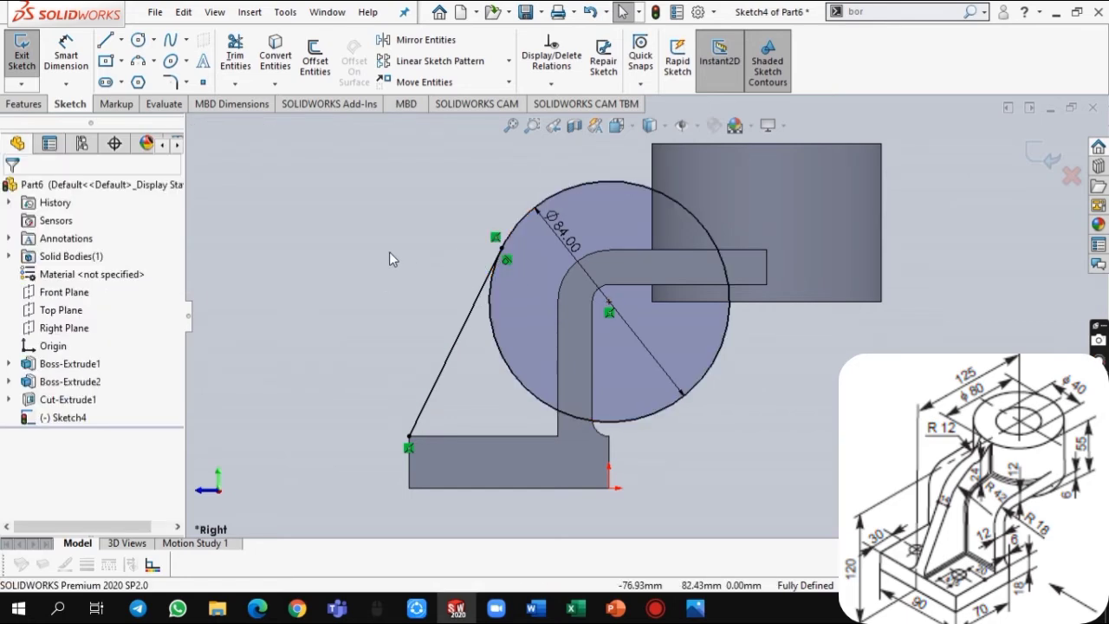
# Sketch a line about 13 mm long from the boss's upper corner, sloping down and outward at 45° toward the circle.
pyautogui.click(106, 43)
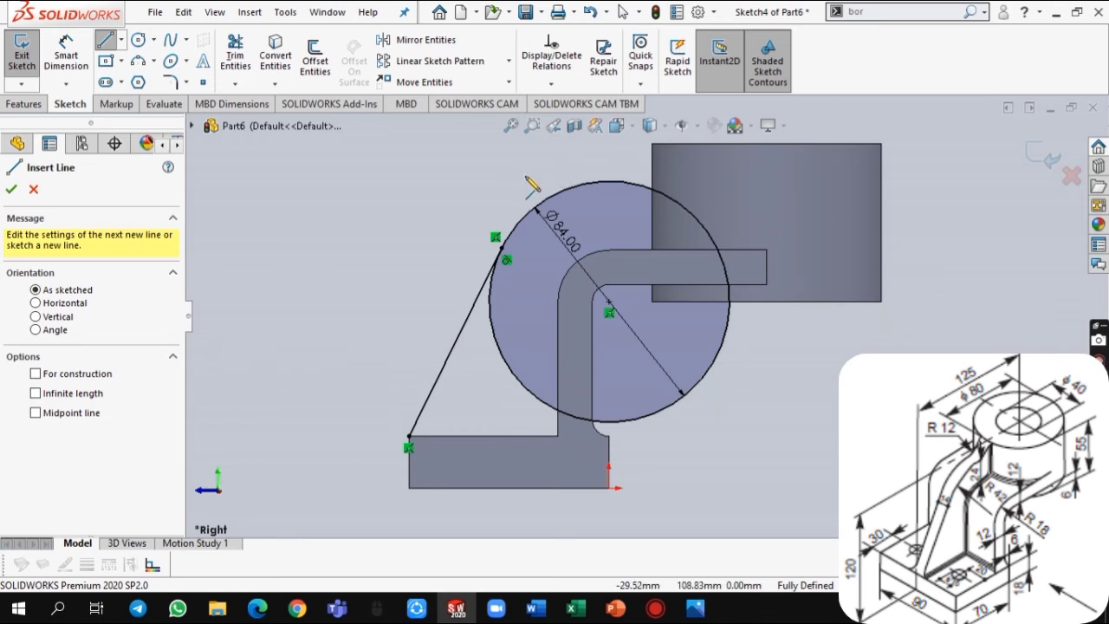
pyautogui.click(652, 144)
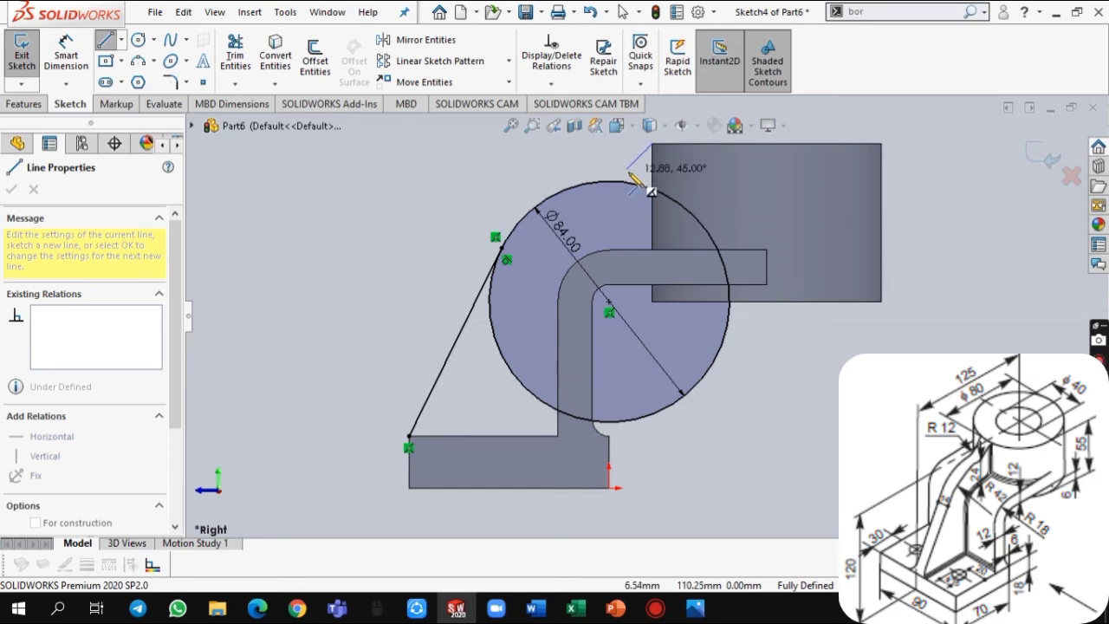
pyautogui.click(626, 170)
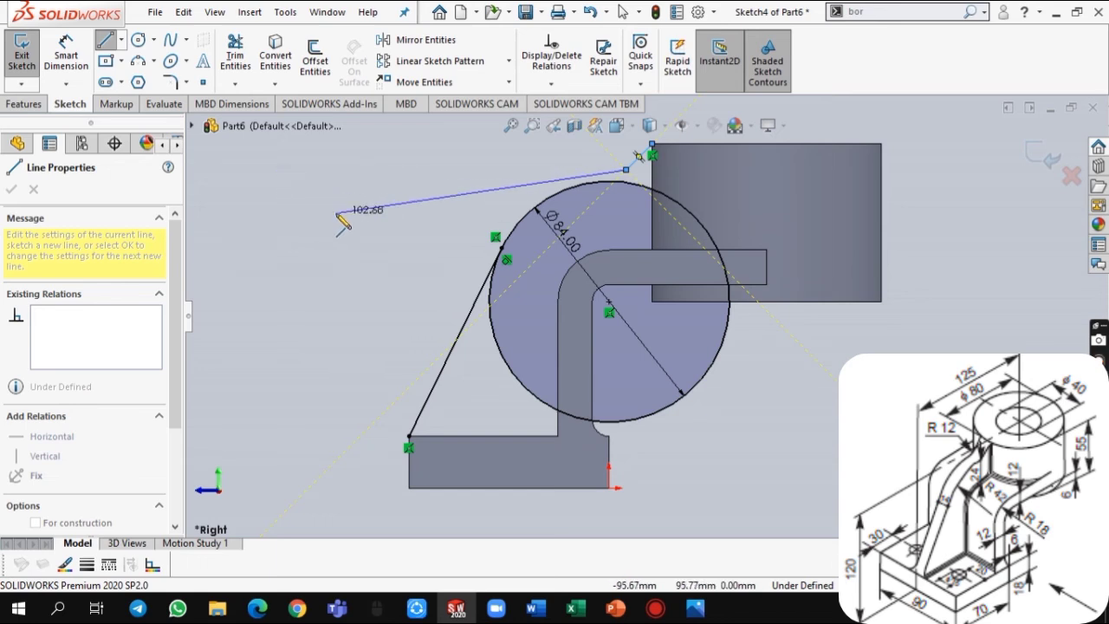
pyautogui.press('Escape')
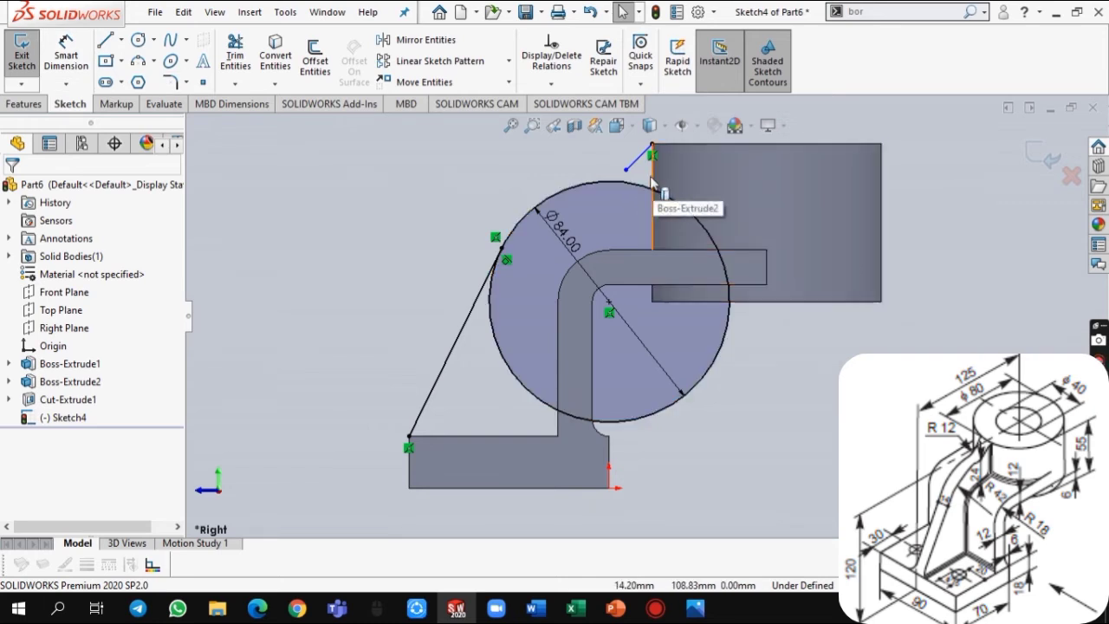
# Dimension the angle between the short sloping line and the boss's vertical edge at 45°.
pyautogui.click(652, 184)
pyautogui.click(81, 66)
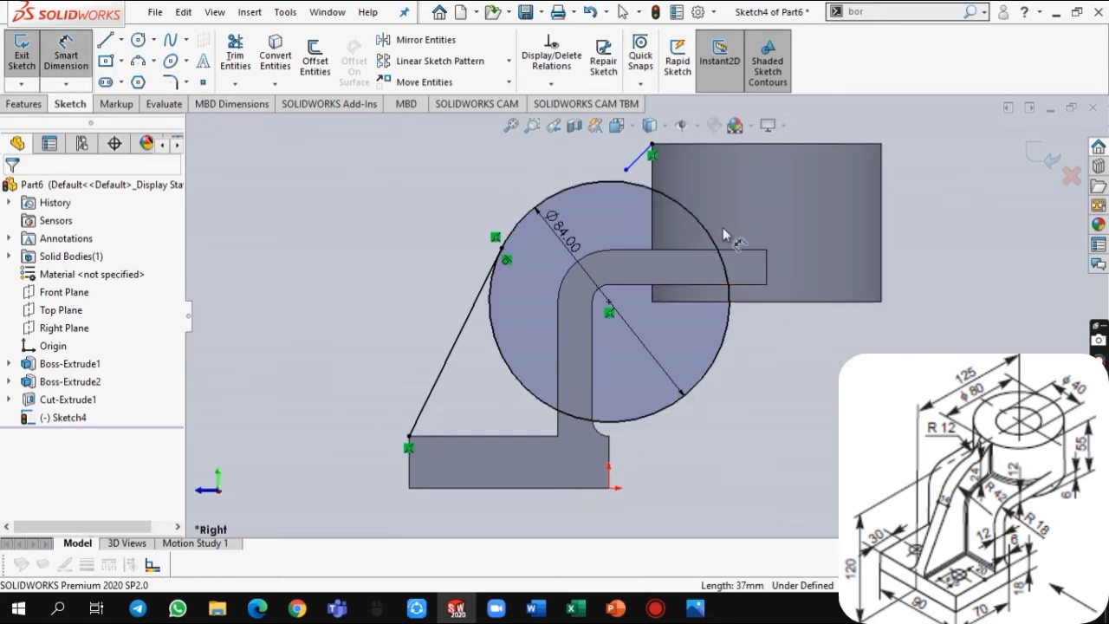
pyautogui.click(646, 152)
pyautogui.click(663, 186)
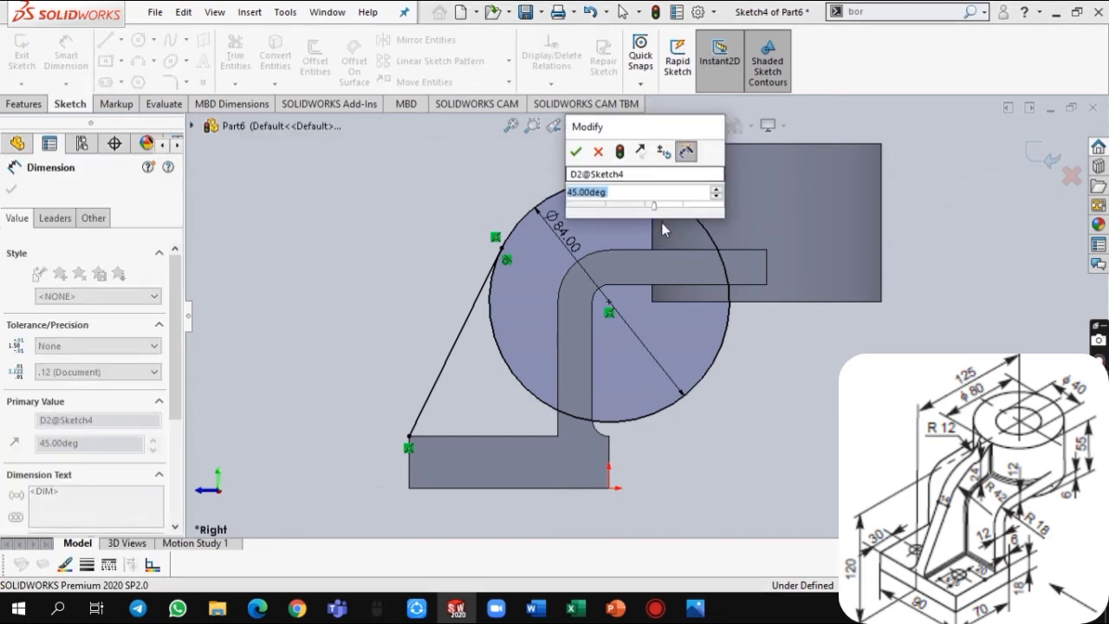
pyautogui.click(574, 151)
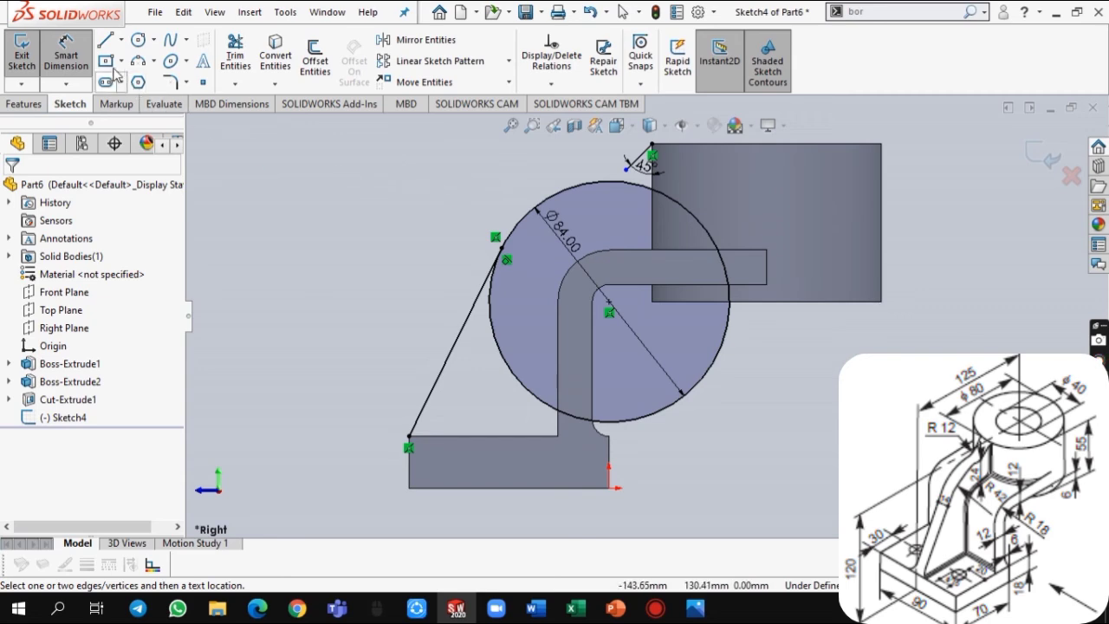
# Sketch a small three-point arc joining the lower end of the 45° line to the crest of the 84 mm circle.
pyautogui.click(137, 63)
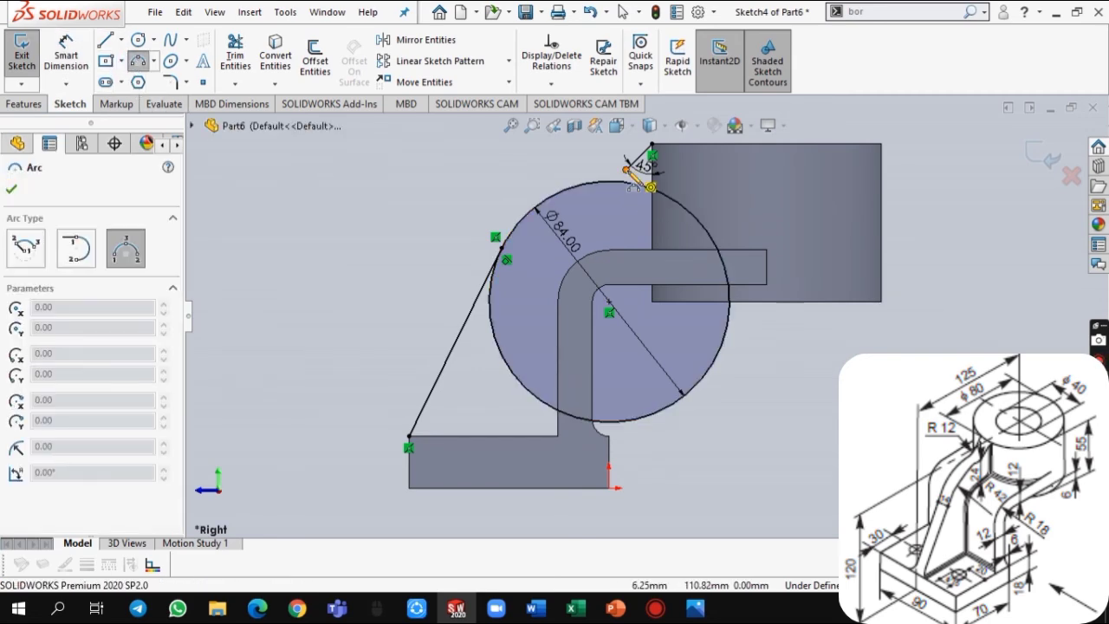
pyautogui.scroll(-5, 611, 190)
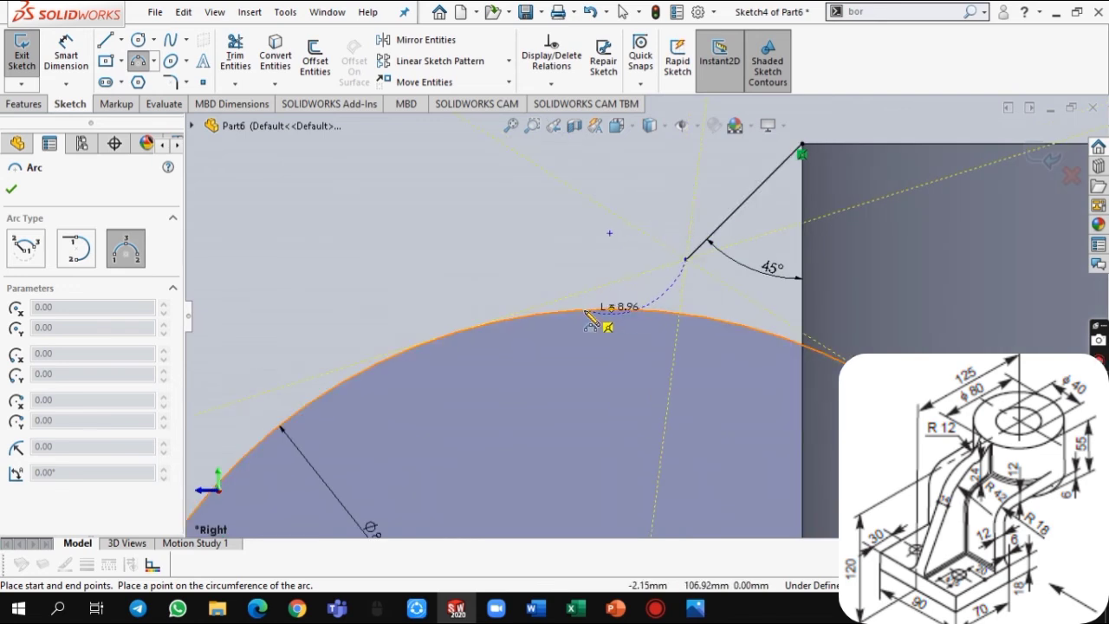
pyautogui.click(595, 311)
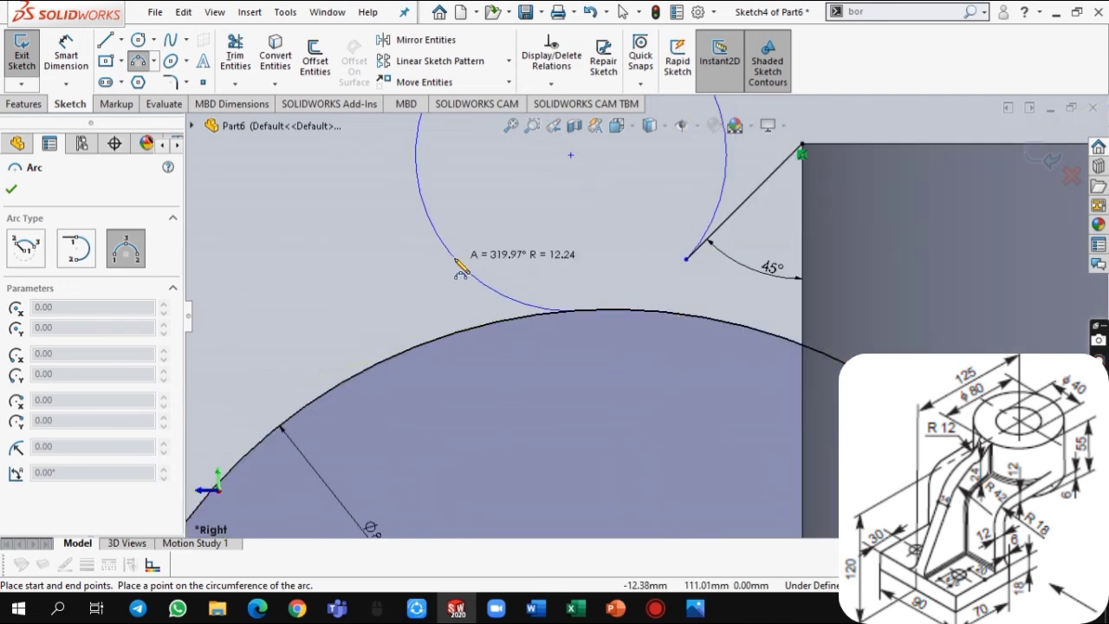
pyautogui.click(666, 300)
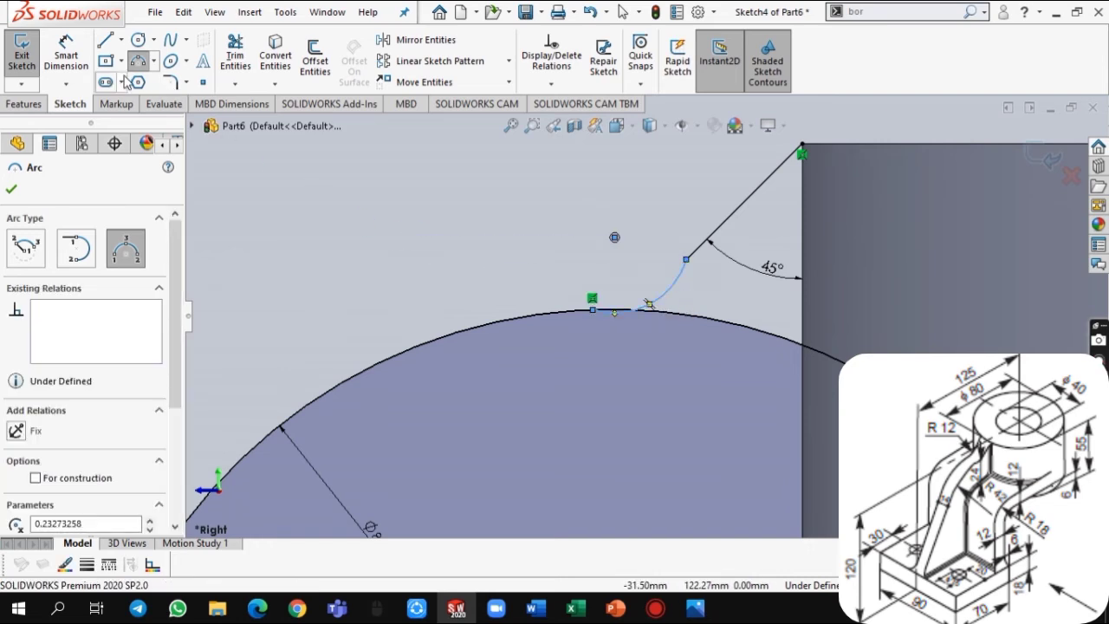
pyautogui.press('Escape')
# Add a tangent relation between the small connecting arc and the 84 mm circle.
pyautogui.scroll(4, 422, 282)
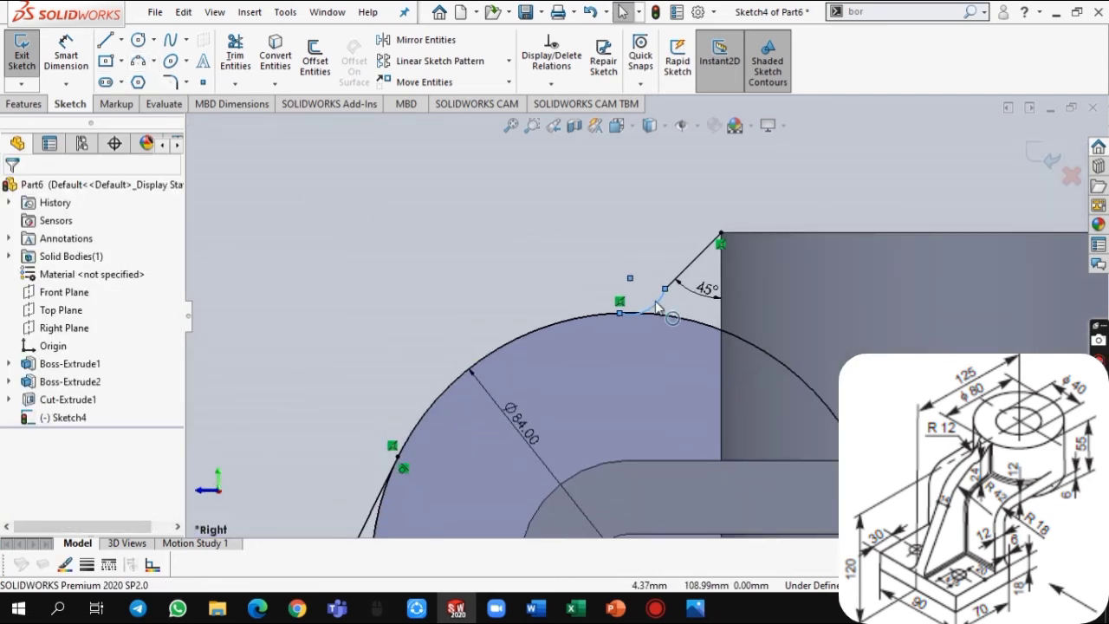
pyautogui.keyDown('ctrl'); pyautogui.click(658, 322); pyautogui.keyUp('ctrl')
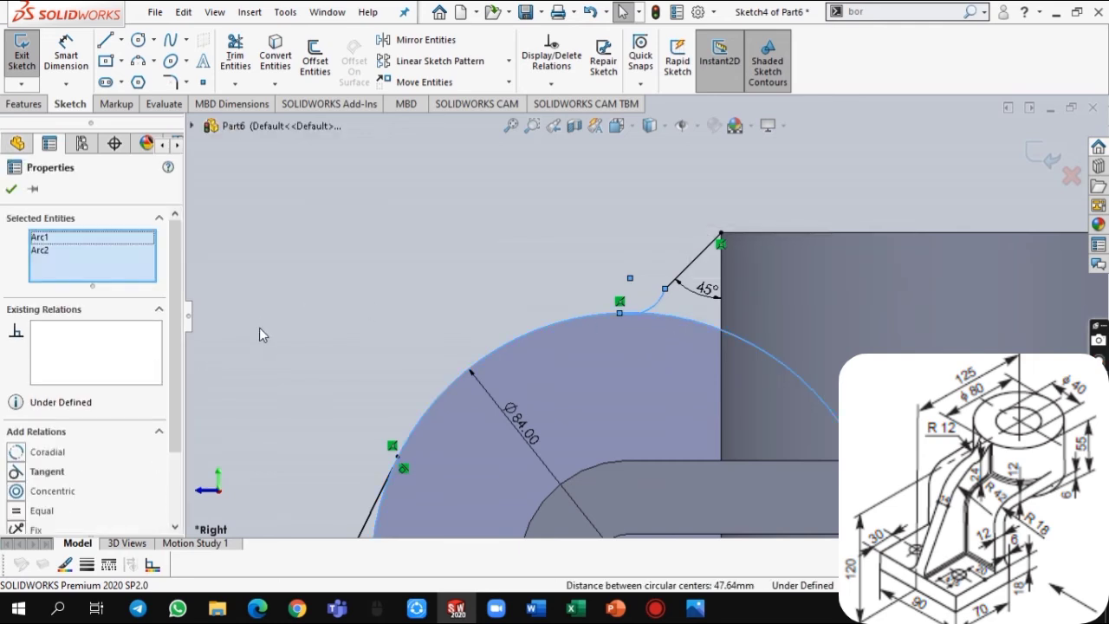
pyautogui.click(18, 472)
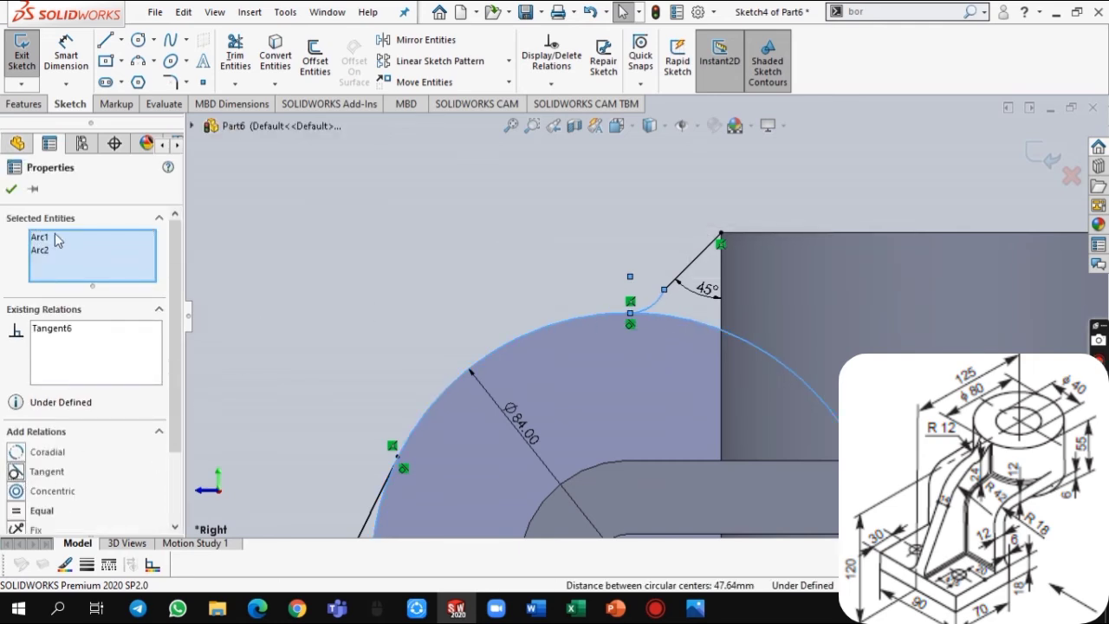
pyautogui.click(13, 191)
# Trim the 84 mm circle to the arc between the slanted line and the small connecting arc.
pyautogui.scroll(2, 464, 298)
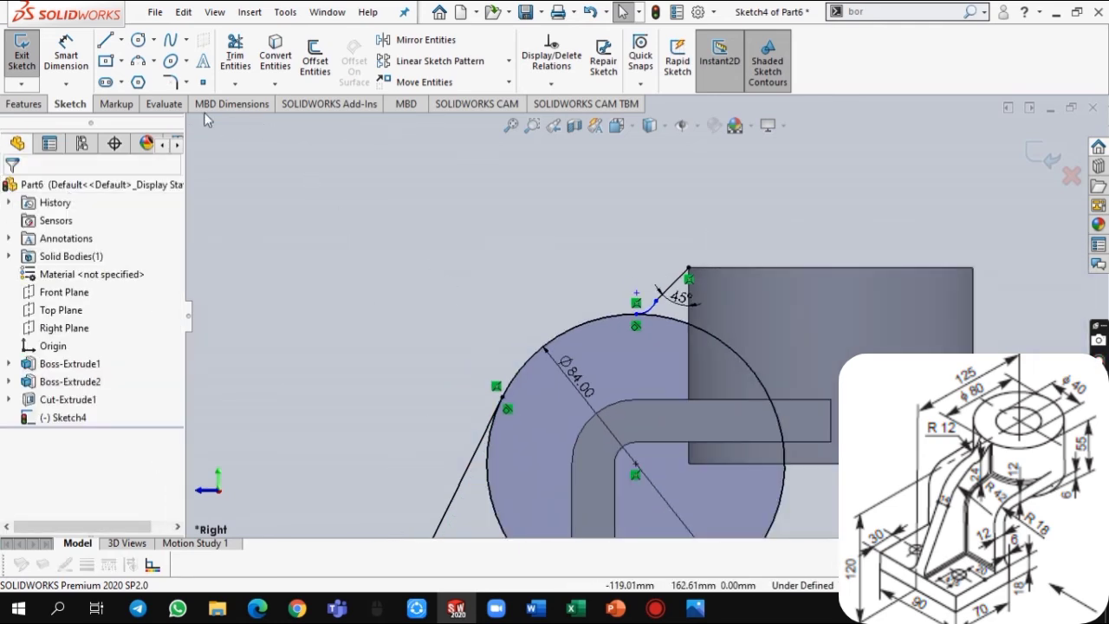
pyautogui.click(234, 57)
pyautogui.scroll(3, 499, 357)
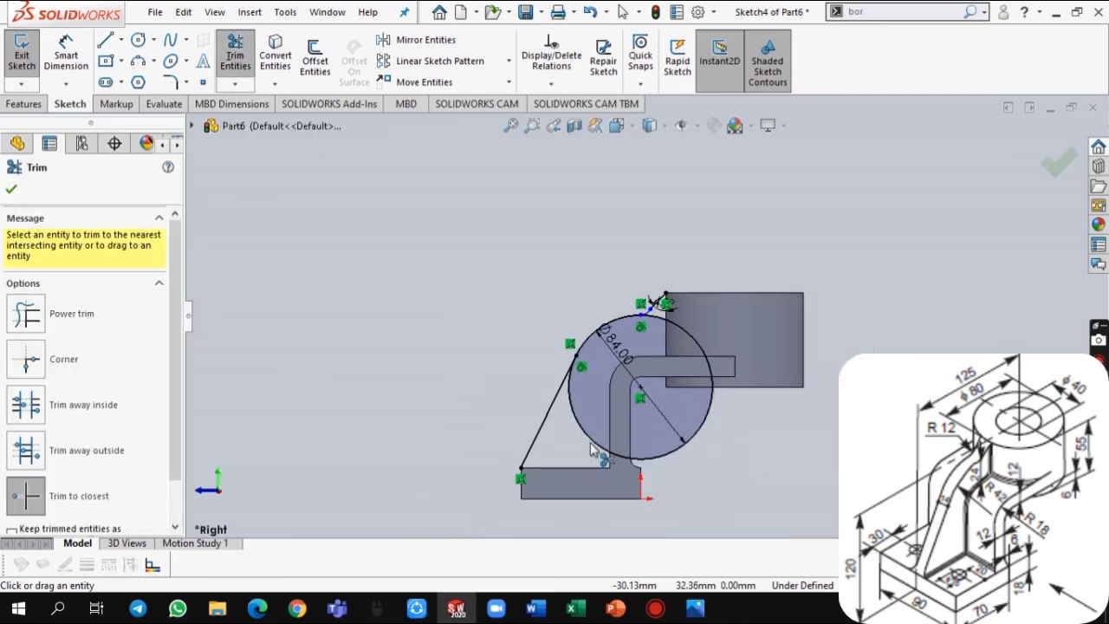
pyautogui.click(591, 449)
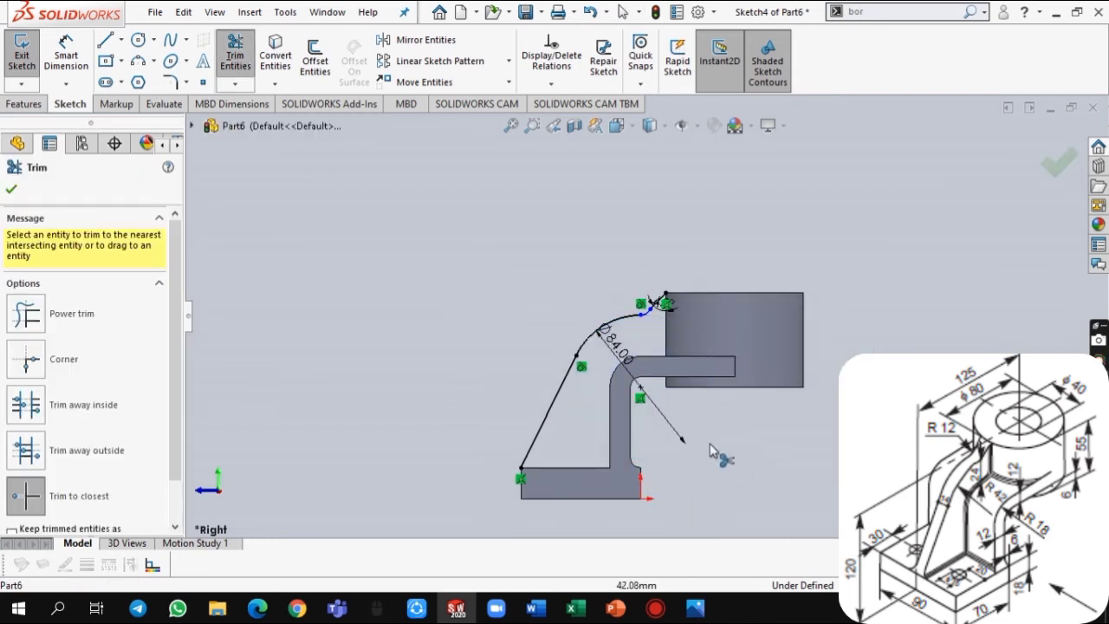
# Sketch a line along the base's top face from the slanted line's foot, and a vertical line up the web to the bend.
pyautogui.click(104, 40)
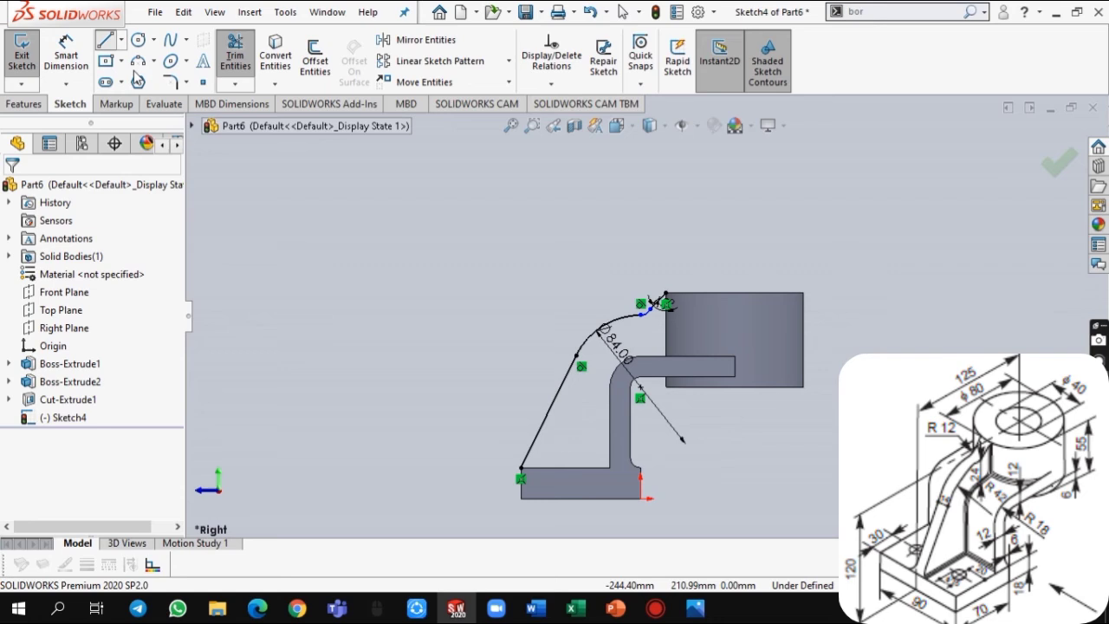
pyautogui.click(520, 468)
pyautogui.click(610, 468)
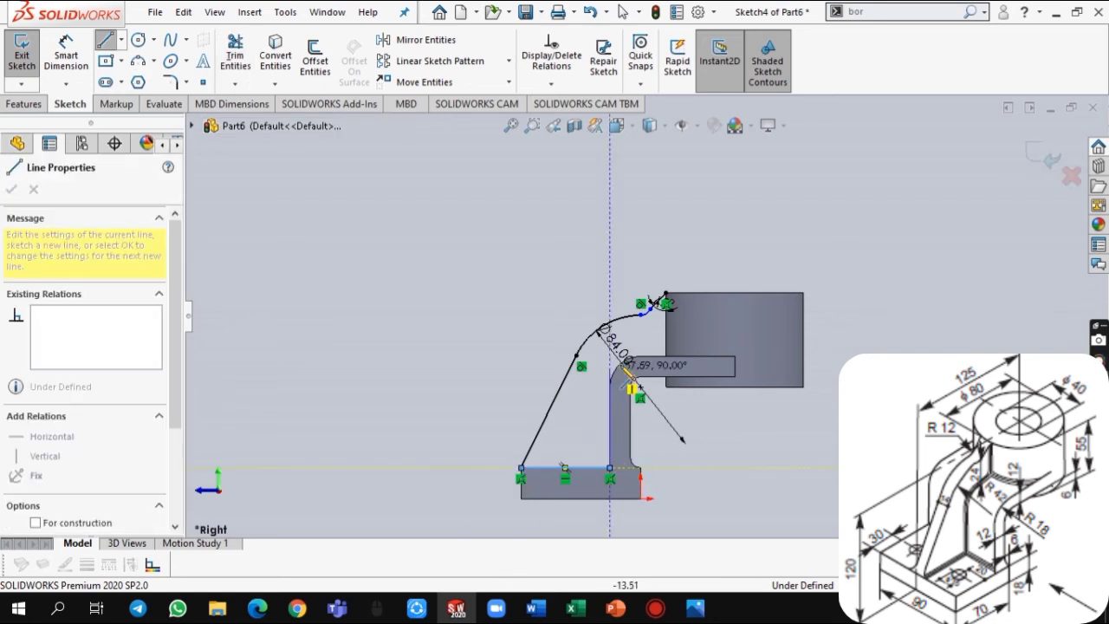
pyautogui.scroll(-4, 626, 388)
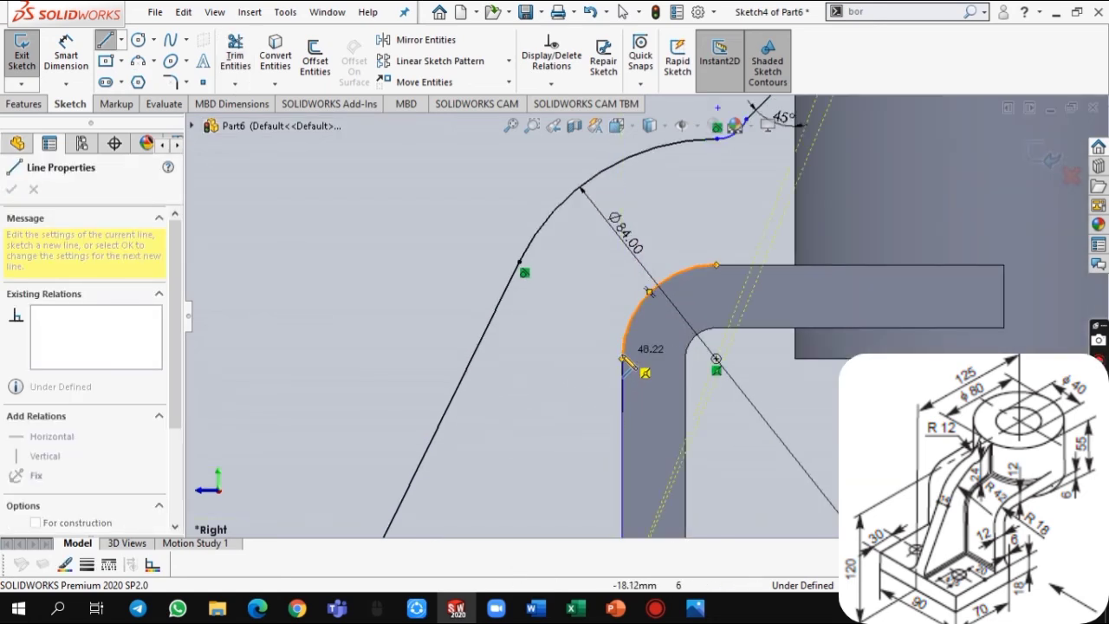
pyautogui.click(622, 358)
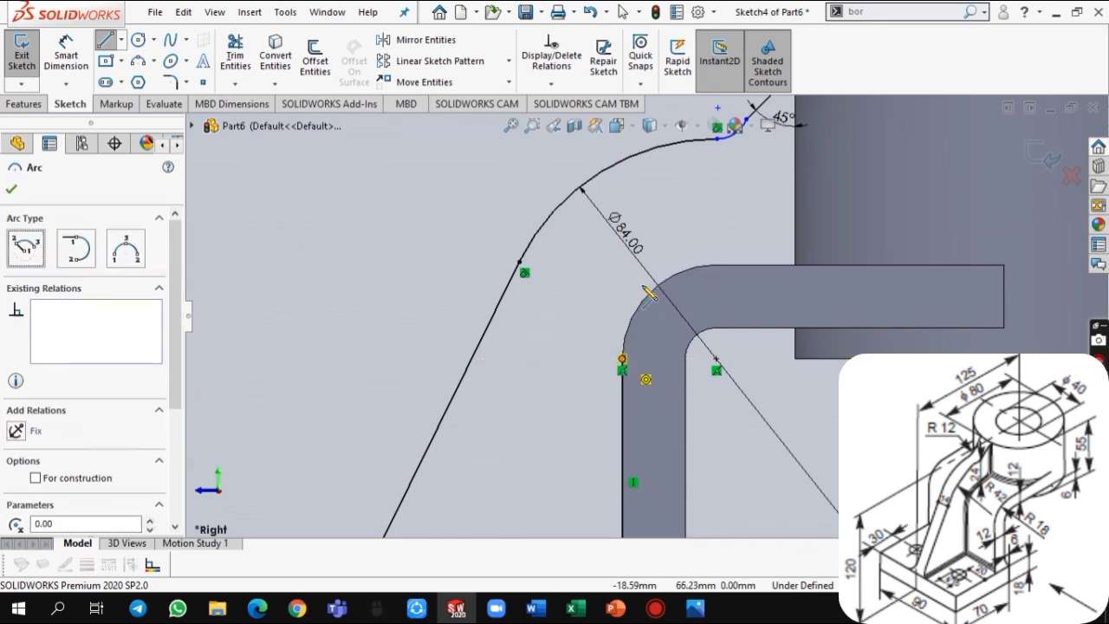
# Close the rib profile with an arc along the outer bend and lines along the arm, up just inside the boss, and back along its top edge.
pyautogui.click(716, 264)
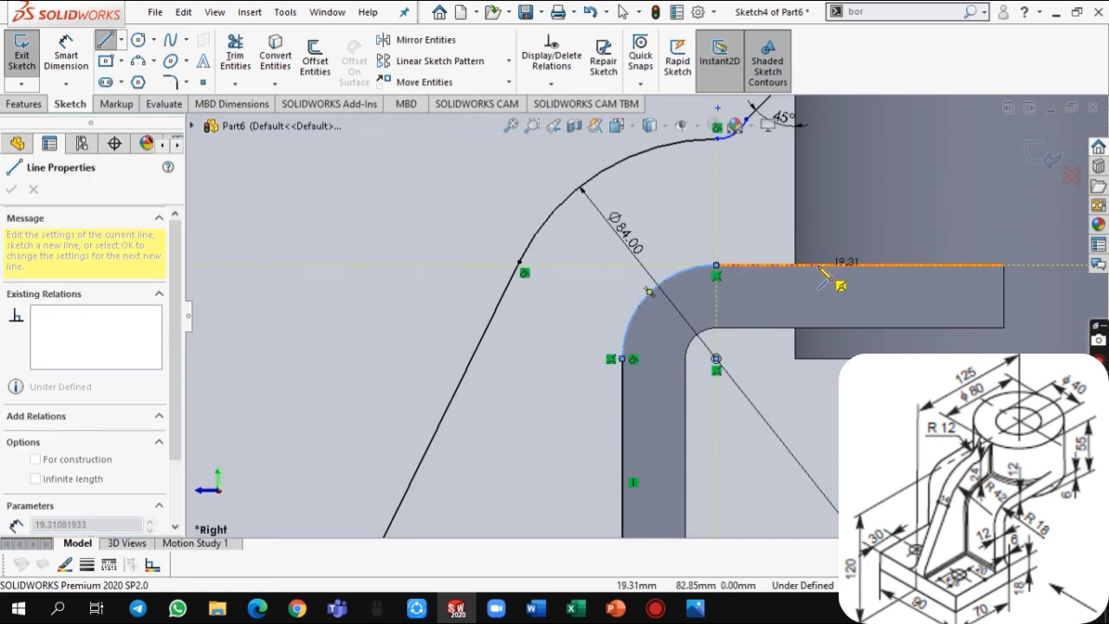
pyautogui.scroll(5, 828, 278)
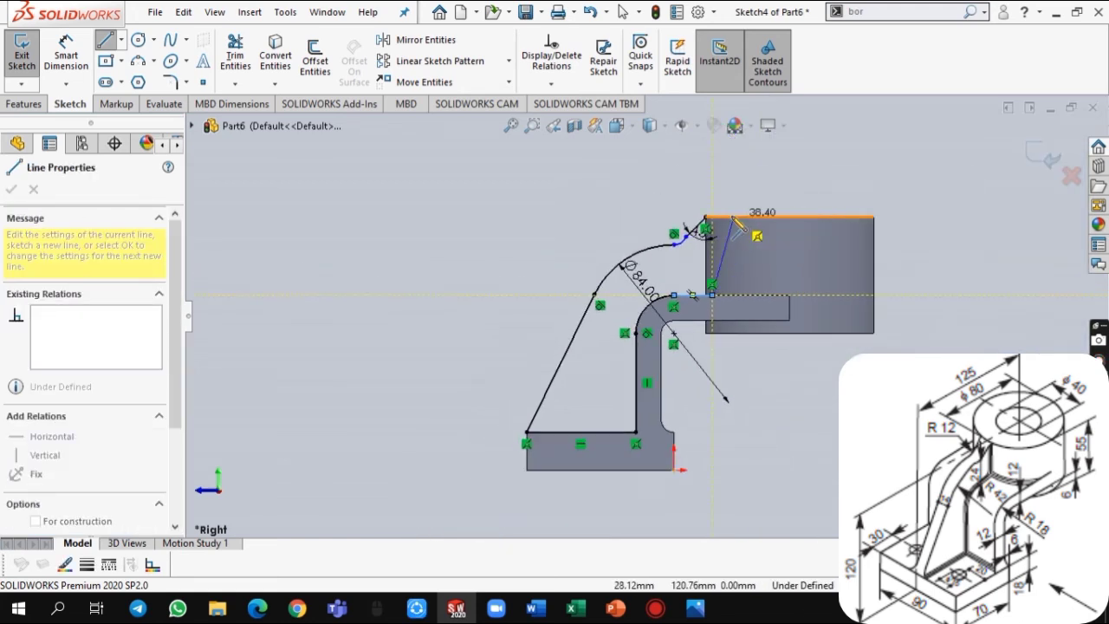
pyautogui.click(707, 218)
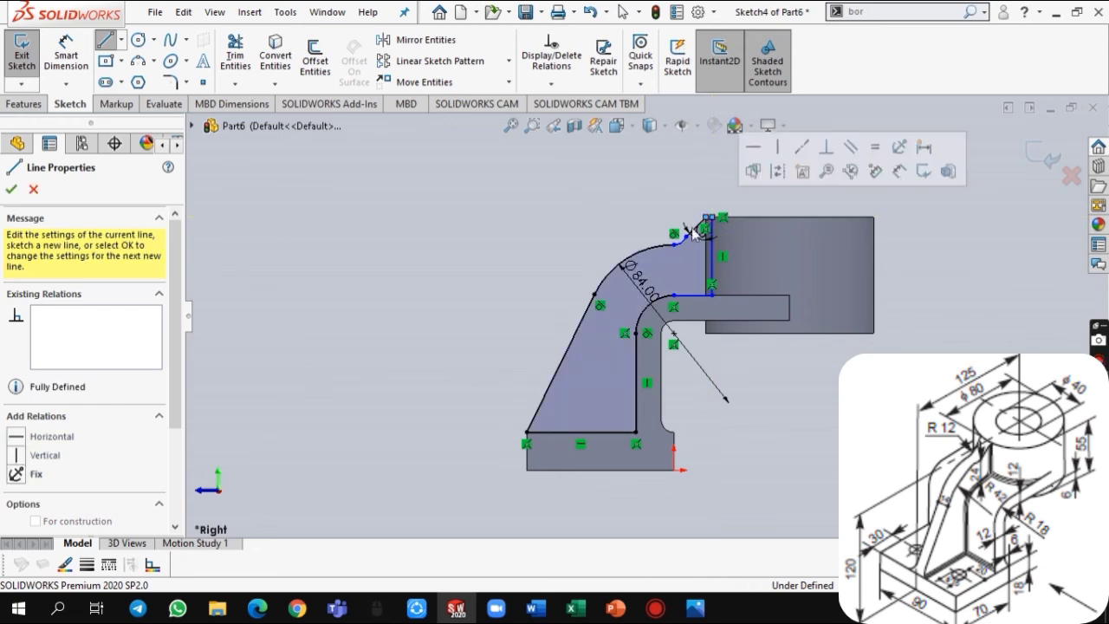
# Extrude the closed rib profile 10 mm with the Mid Plane end condition, merged with the bracket.
pyautogui.click(22, 59)
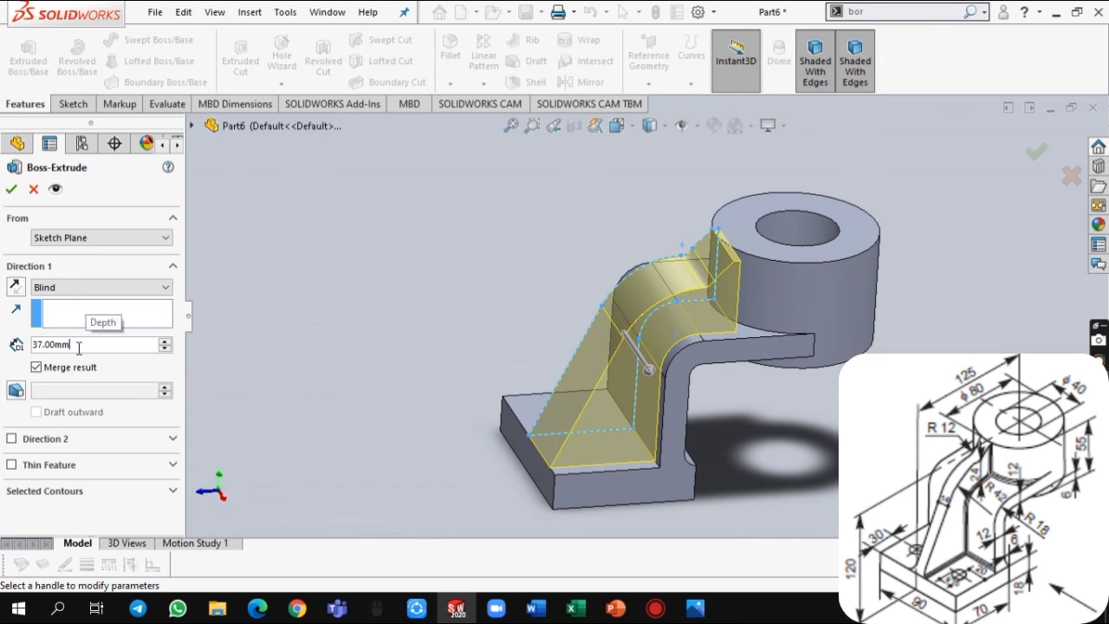
pyautogui.write('10')
pyautogui.press('Return')
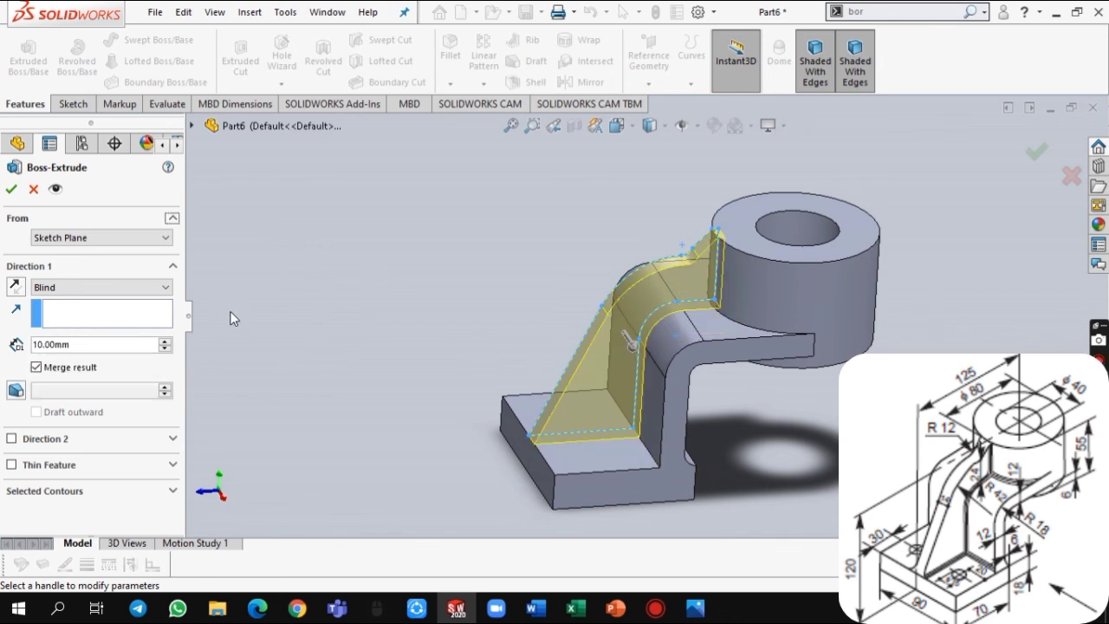
pyautogui.click(135, 289)
pyautogui.click(113, 365)
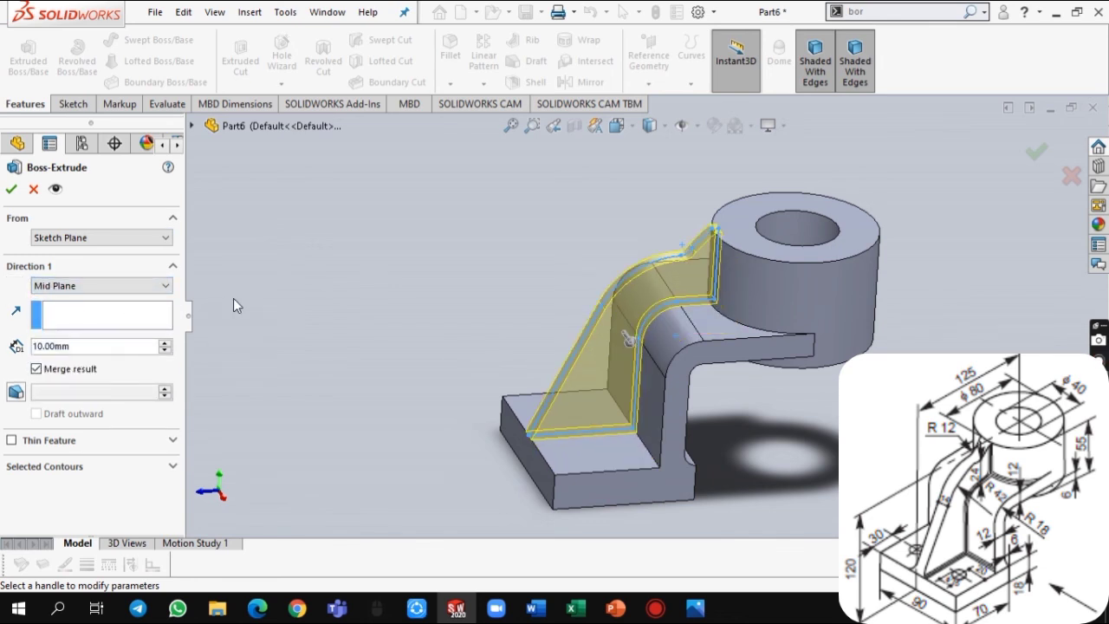
pyautogui.click(11, 188)
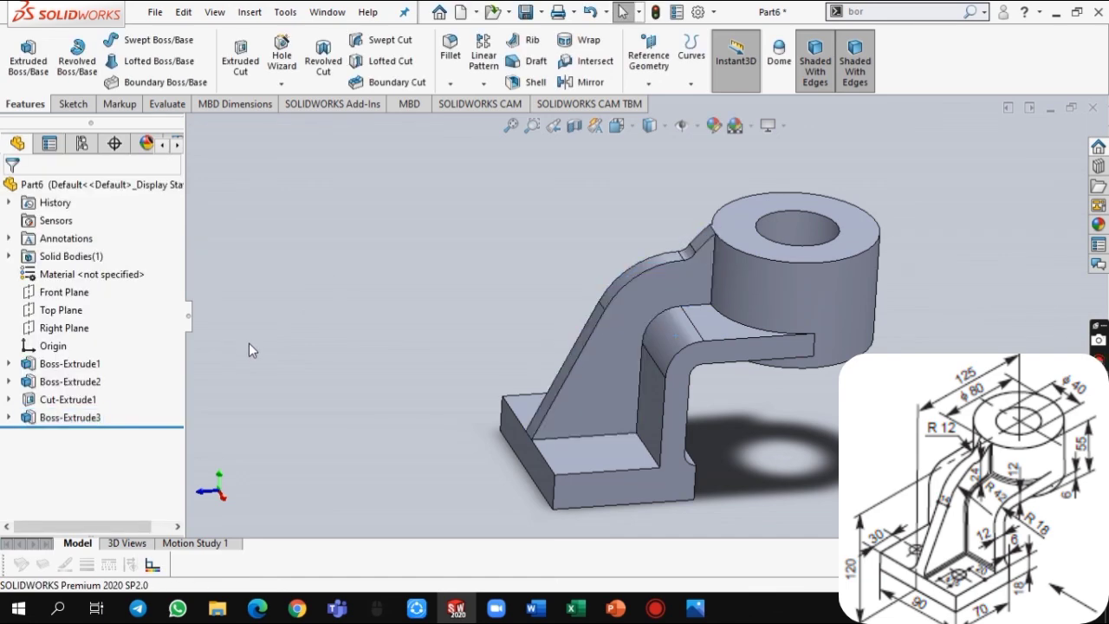
# Show the bracket in isometric view and apply a yellow colour from the standard swatches to the whole part.
pyautogui.moveTo(289, 394); pyautogui.dragTo(349, 338, button='middle')
pyautogui.hotkey('ctrl', '7')
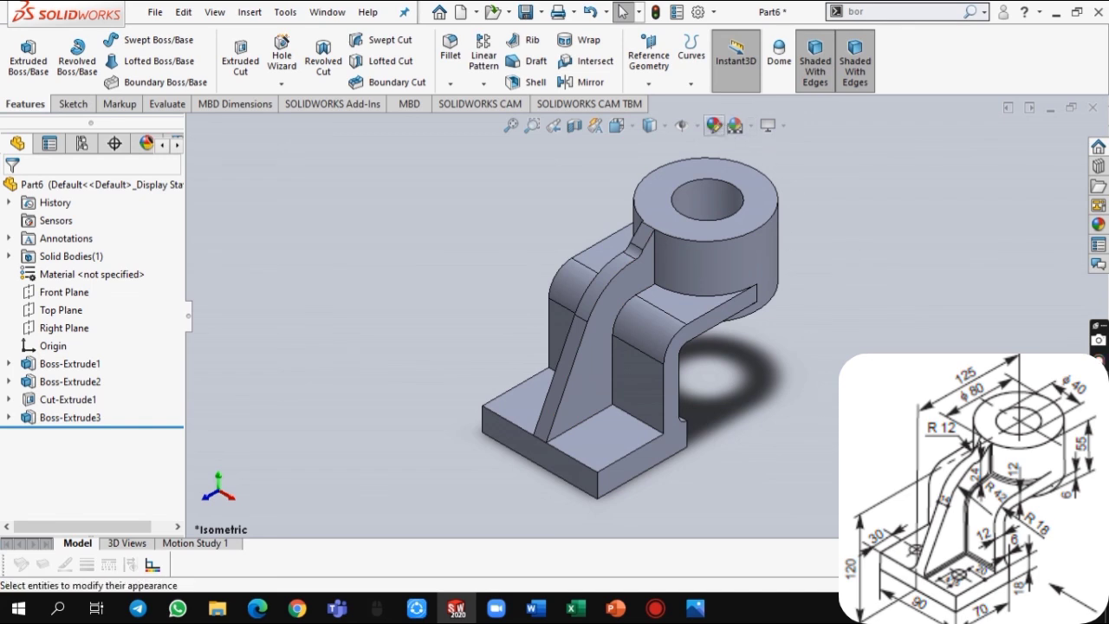
pyautogui.click(713, 124)
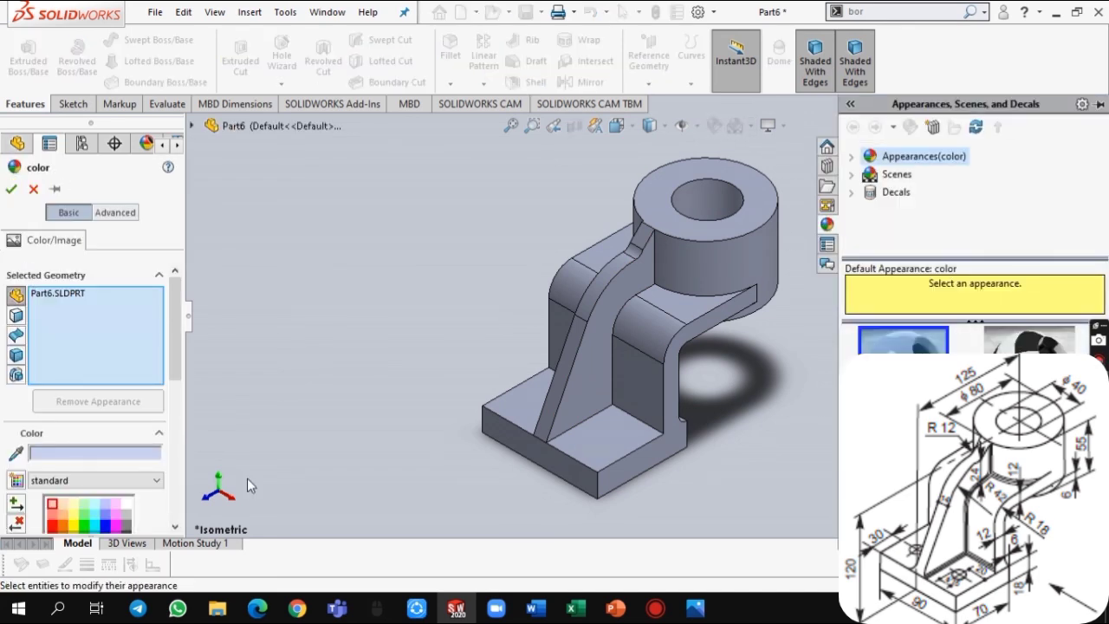
pyautogui.click(73, 517)
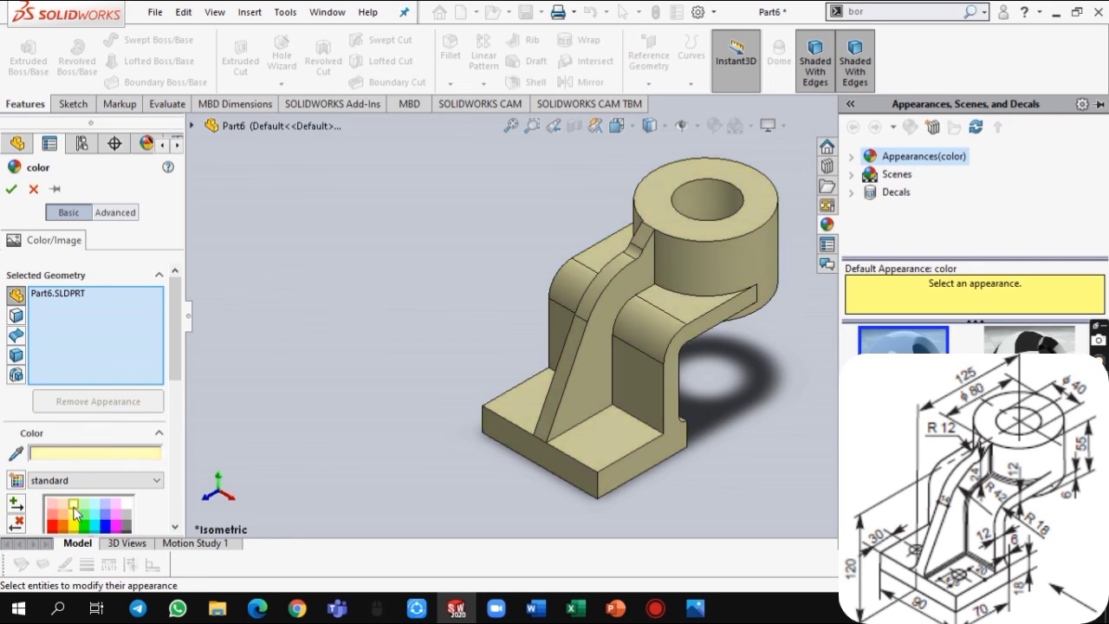
pyautogui.click(363, 358)
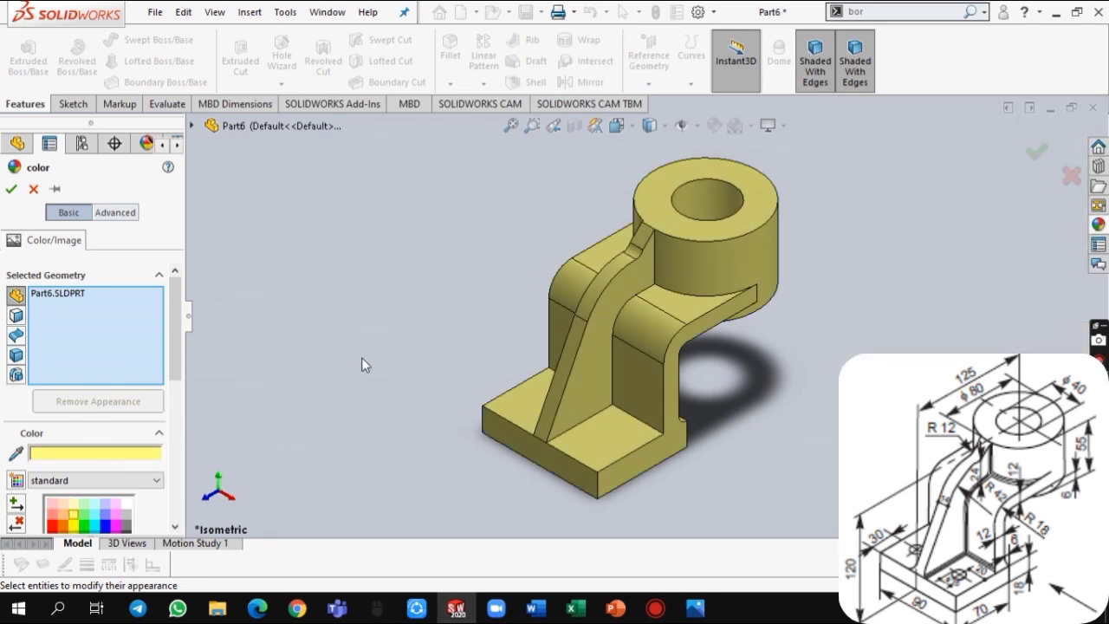